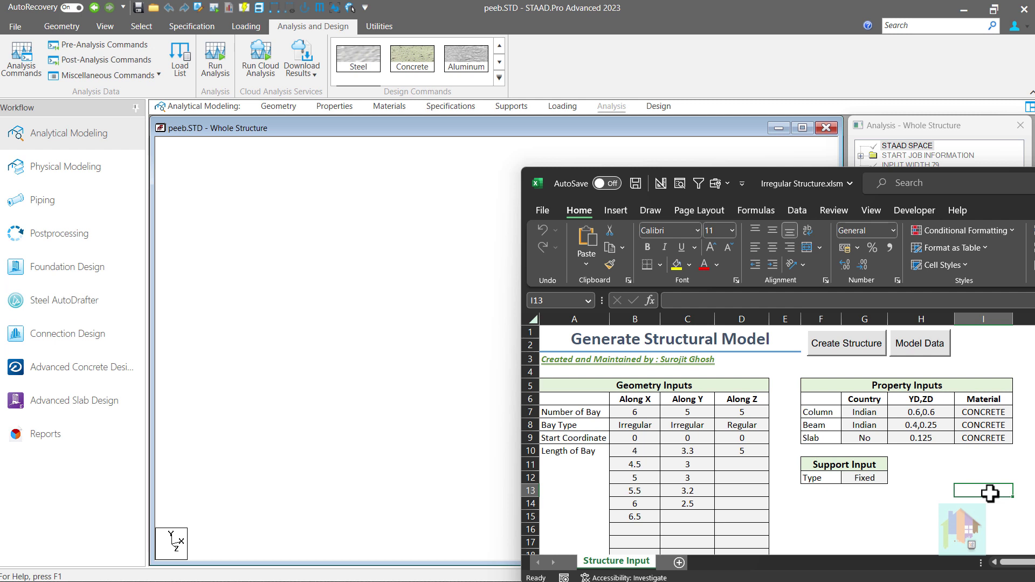
# - Keep Indian as the column section country and generate the irregular frame, accepting the unit system
pyautogui.click(879, 412)
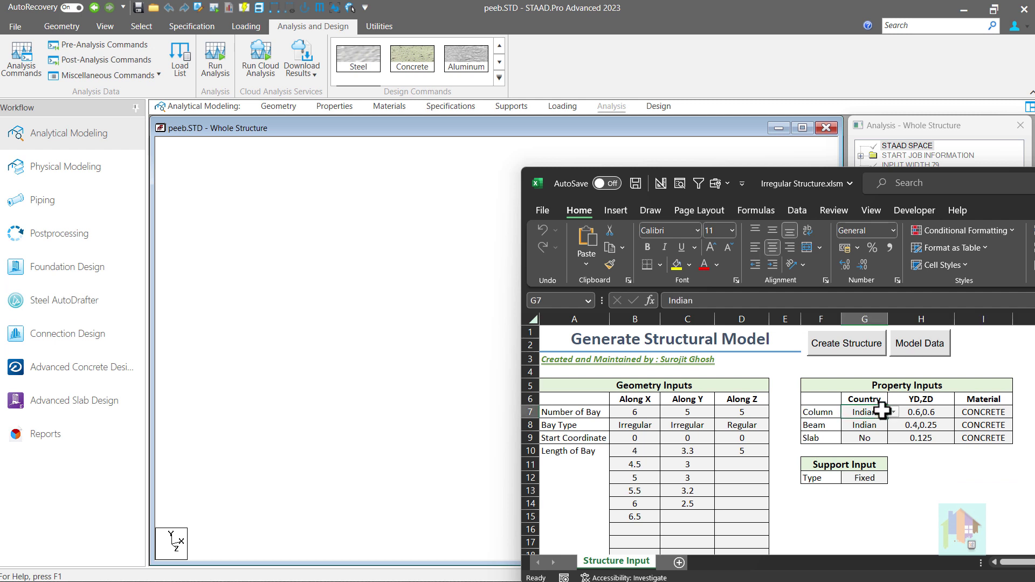
pyautogui.click(893, 411)
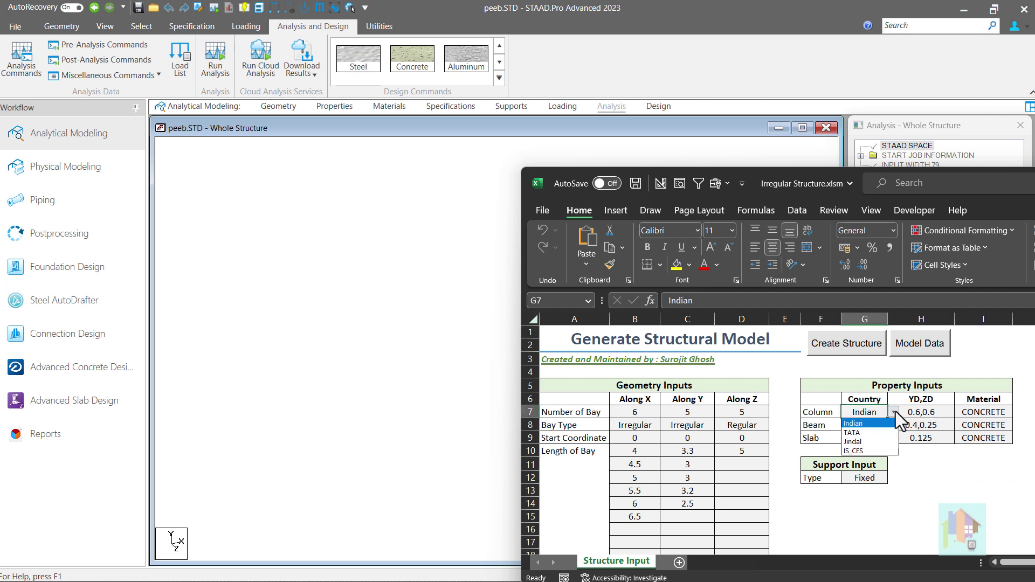
pyautogui.click(895, 412)
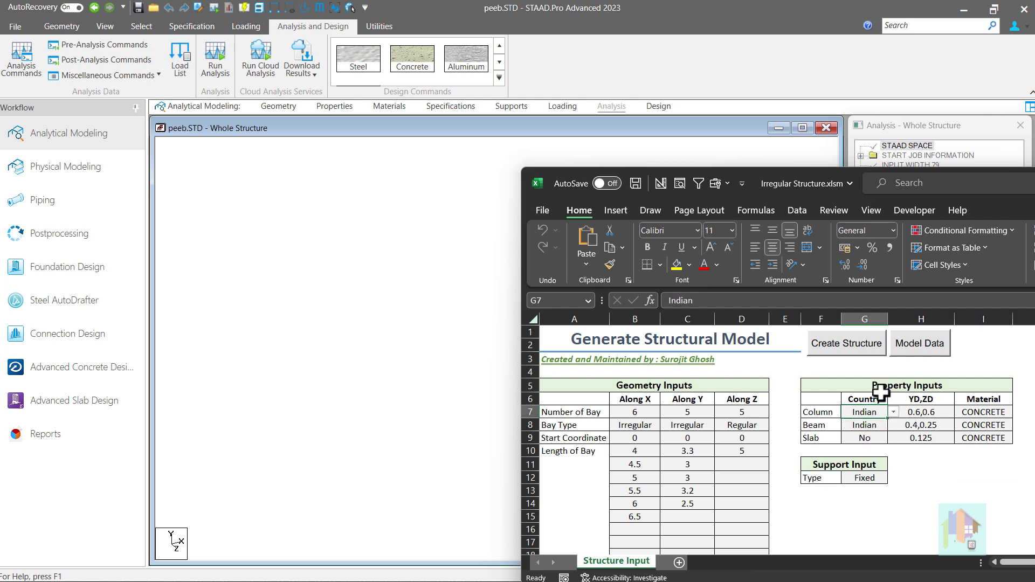
pyautogui.click(848, 345)
pyautogui.click(587, 345)
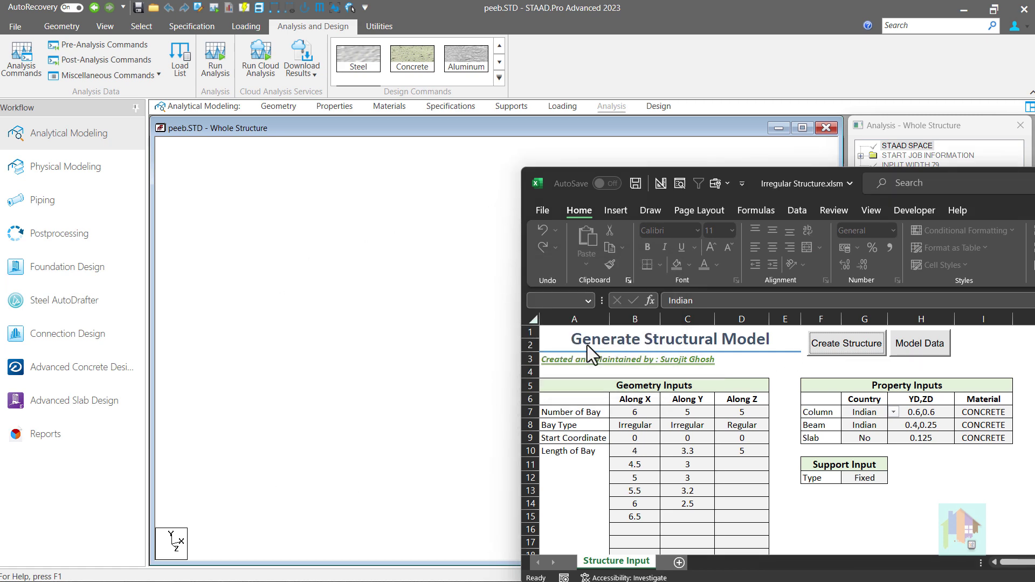
# - Show the frame's Rect 0.40x0.25 and 0.60x0.60 section properties, then keep cross-direction bracing Yes in the Solar Structure workbook
pyautogui.click(434, 182)
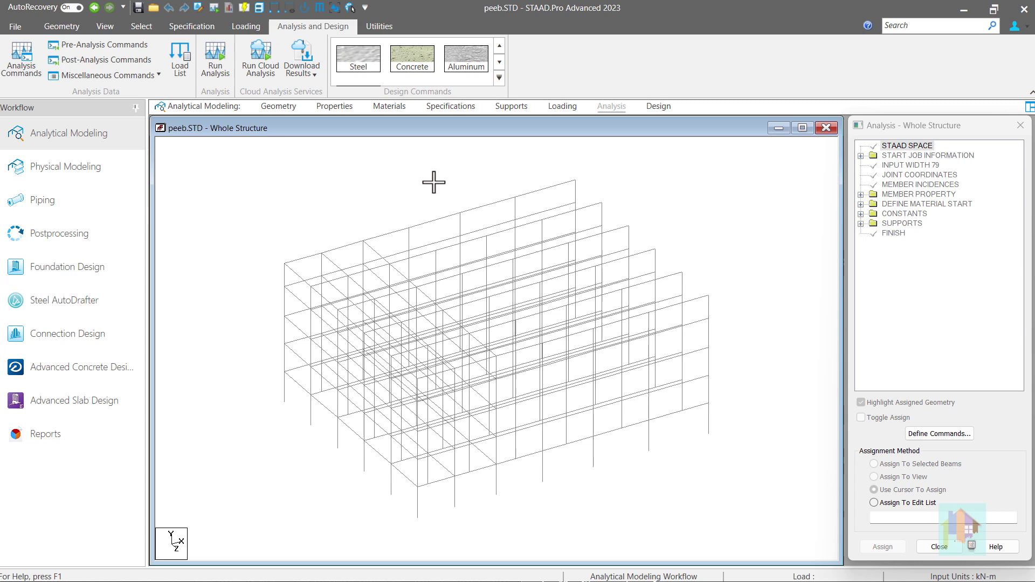
pyautogui.click(325, 106)
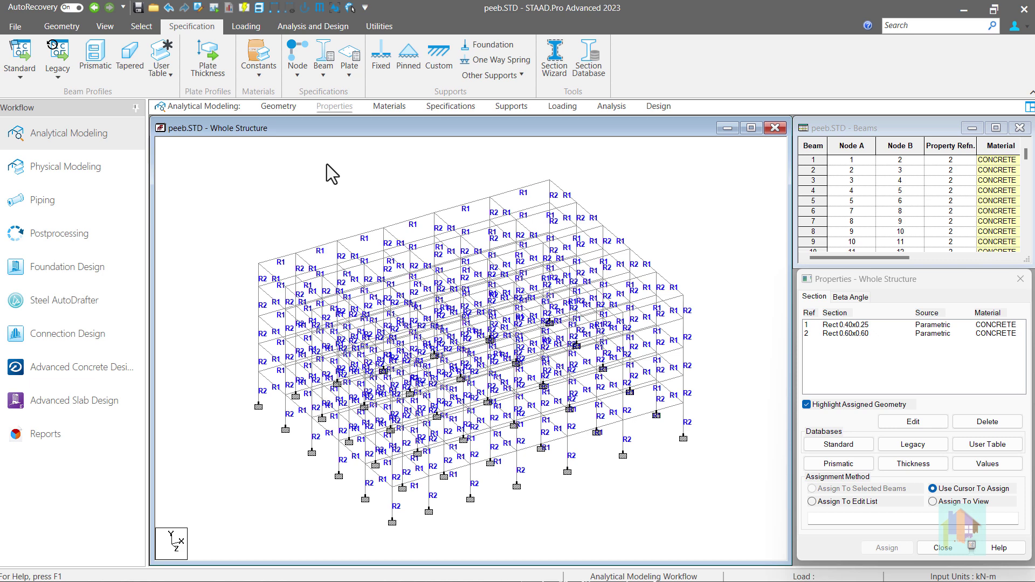
pyautogui.hotkey('alt', 'Tab')
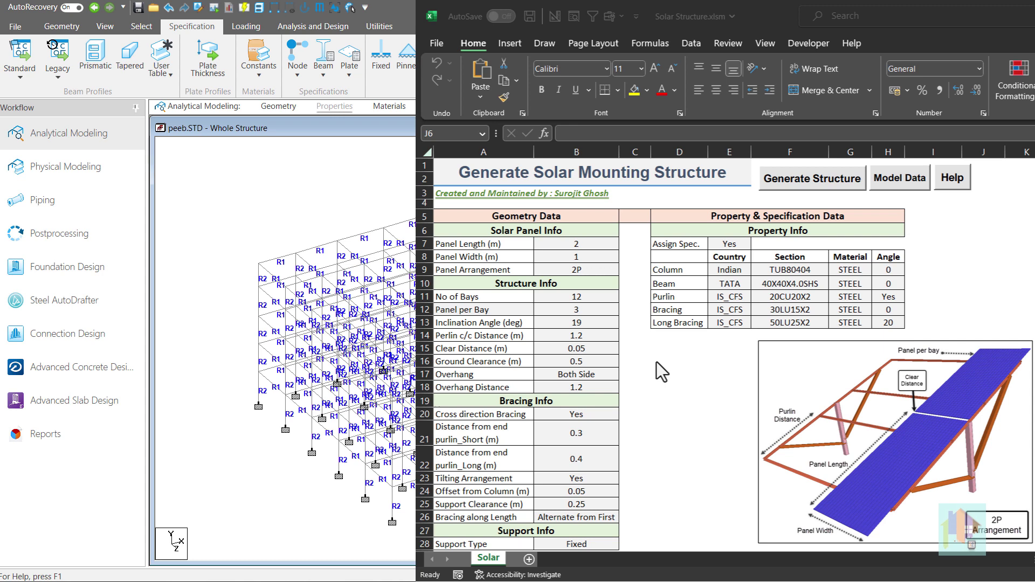
pyautogui.click(611, 414)
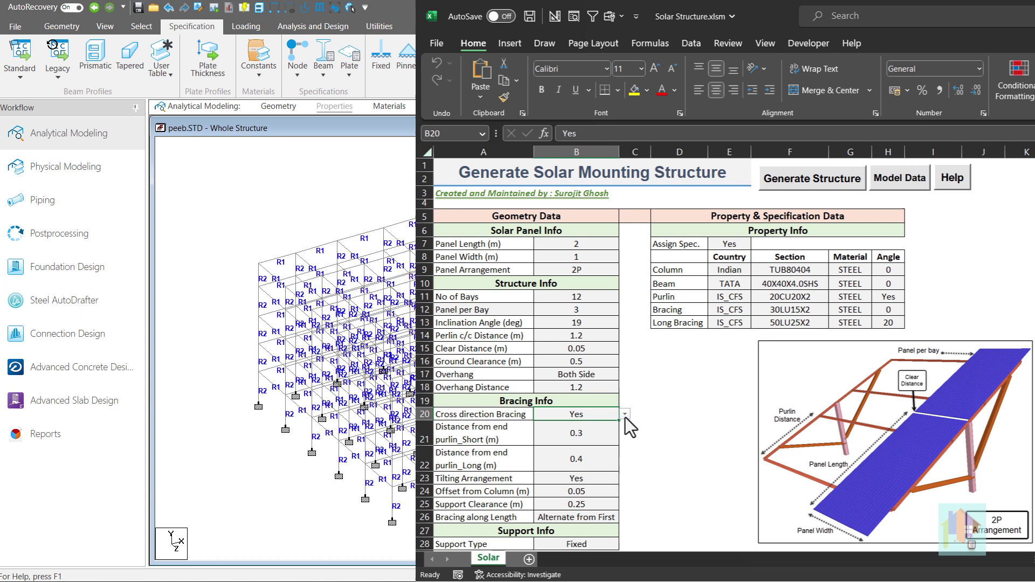
pyautogui.click(625, 415)
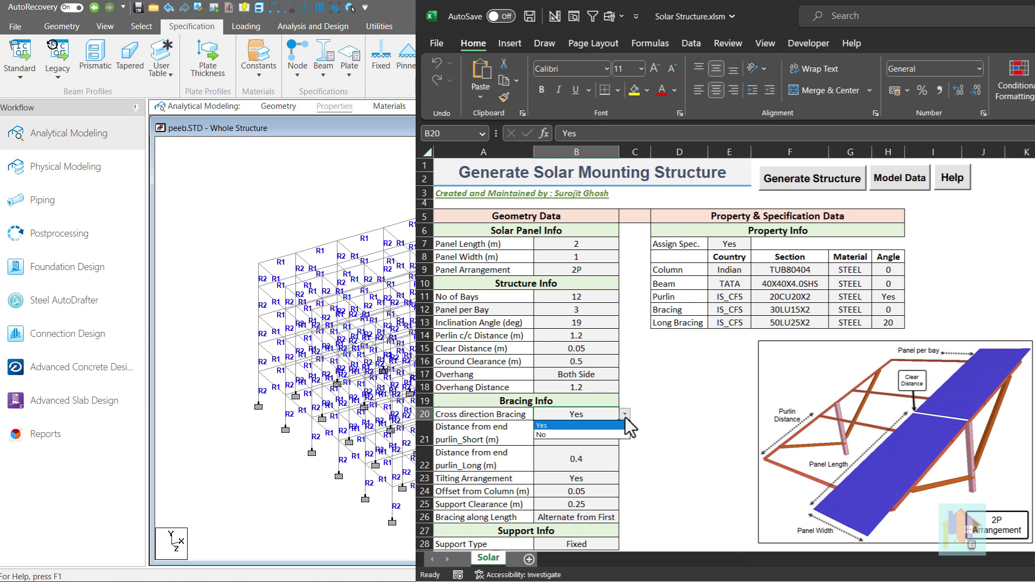
pyautogui.click(625, 417)
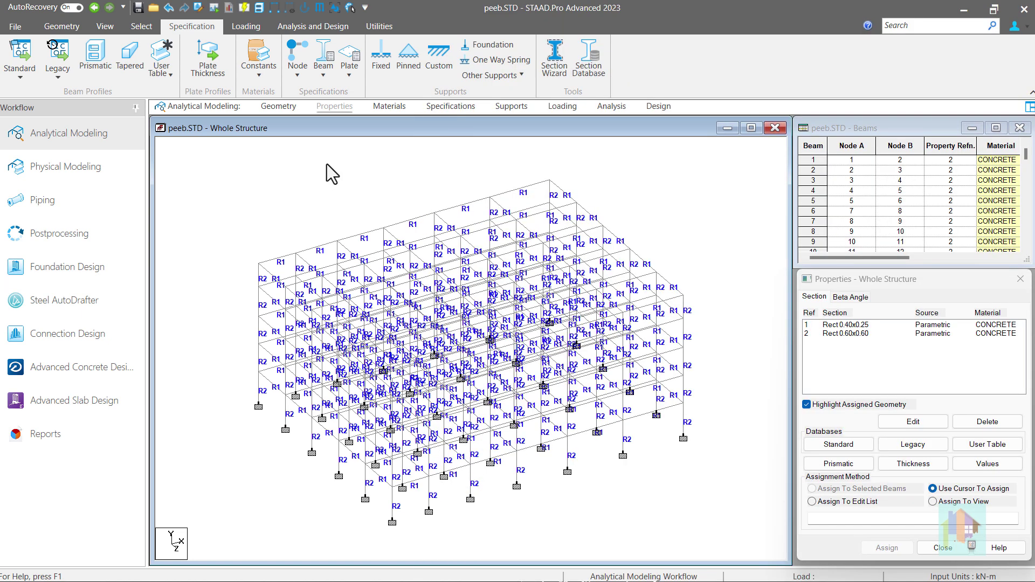
# - Open and close the Macro Editor from Utilities, then launch User Tools > Modelling Tools
pyautogui.click(390, 25)
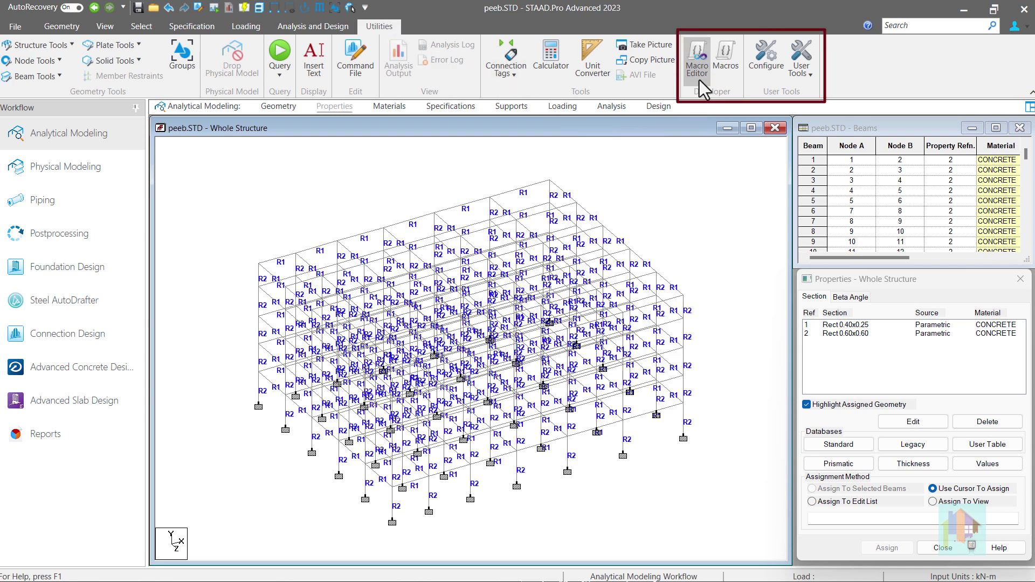
pyautogui.click(699, 64)
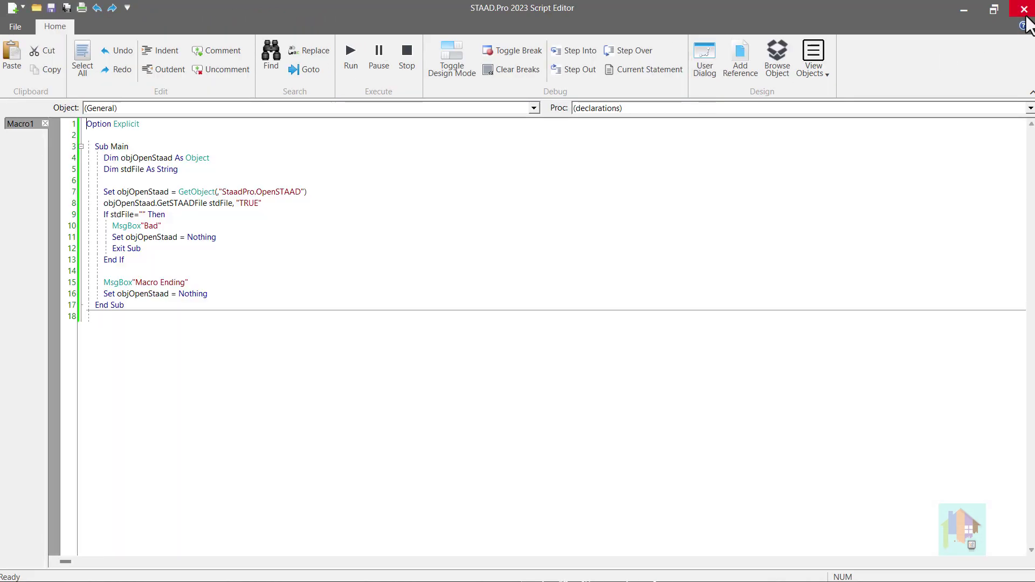
pyautogui.click(1025, 10)
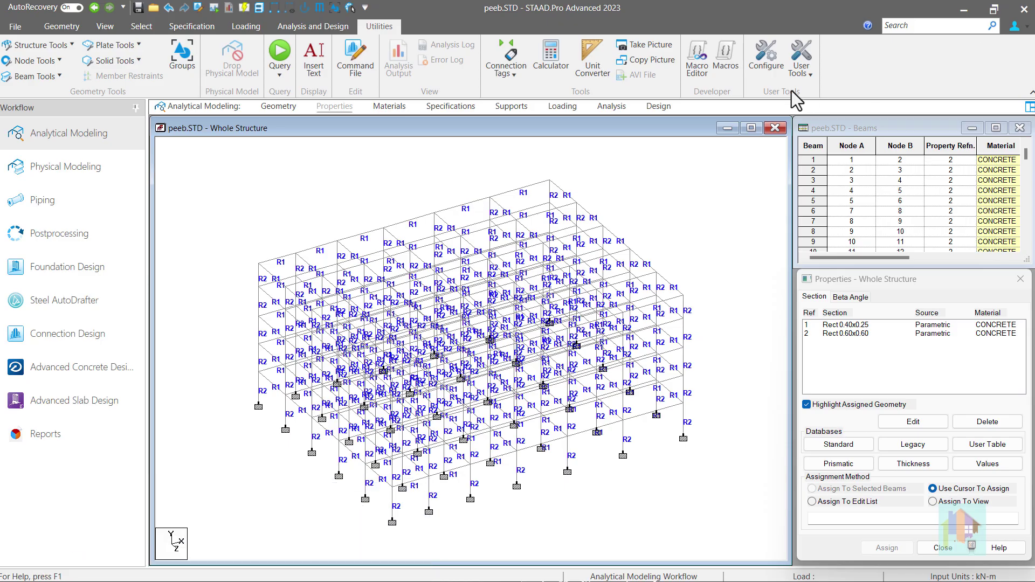
pyautogui.click(804, 77)
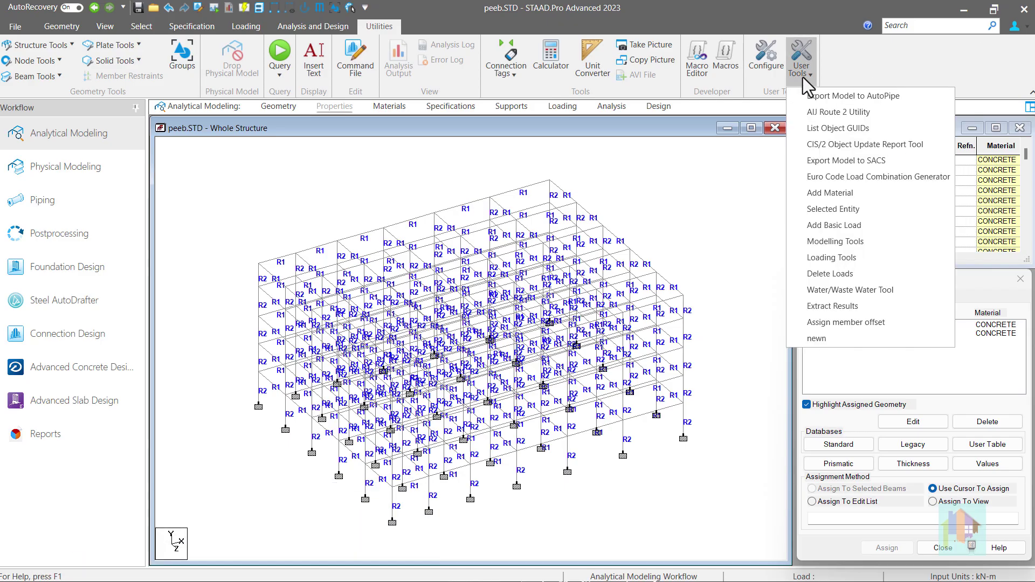
pyautogui.click(847, 242)
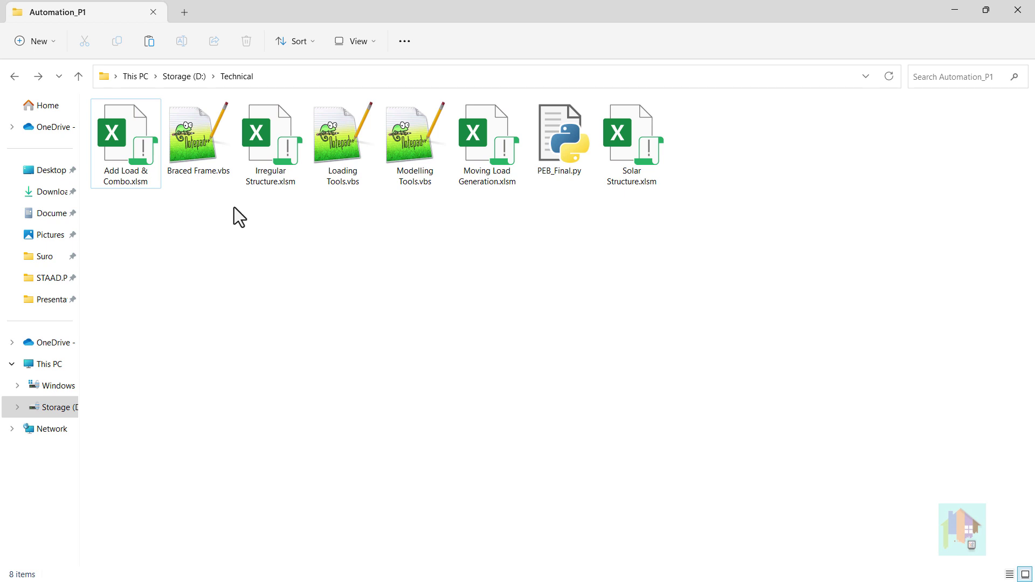
# - Read the Braced Frame.vbs code in Notepad, then close Notepad and return to STAAD.Pro
pyautogui.click(202, 162)
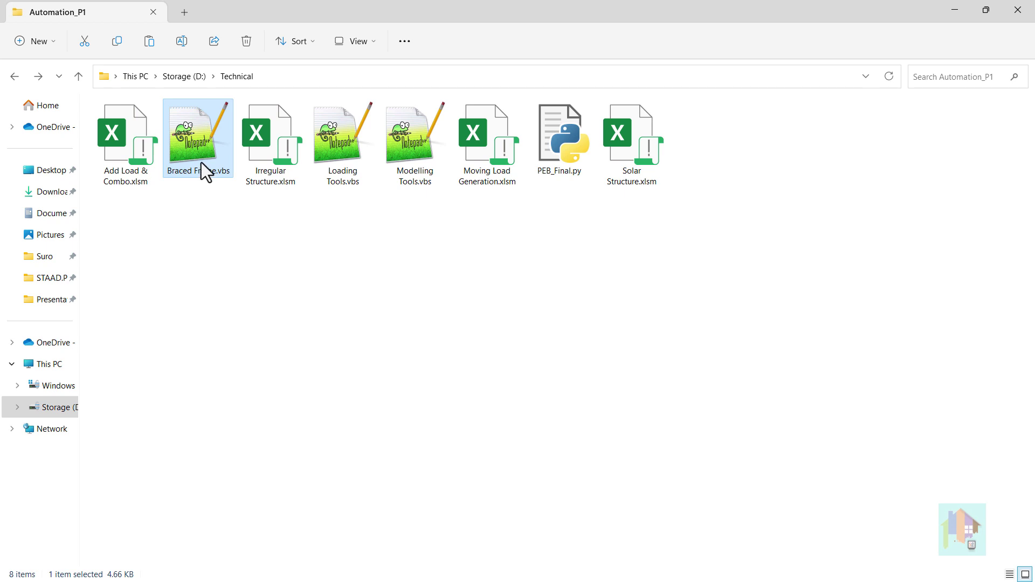
pyautogui.rightClick(202, 163)
pyautogui.moveTo(333, 227)
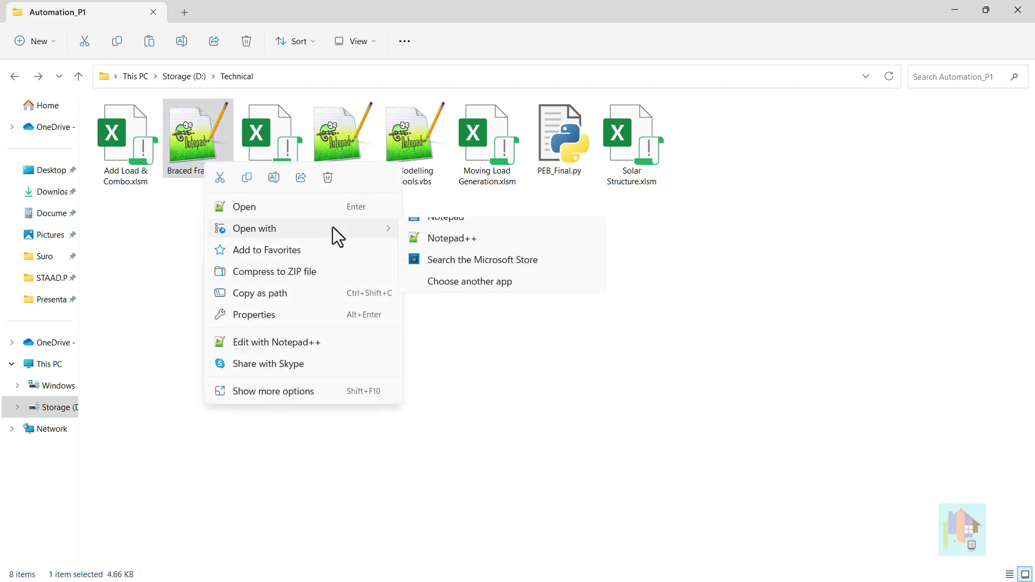
pyautogui.click(447, 254)
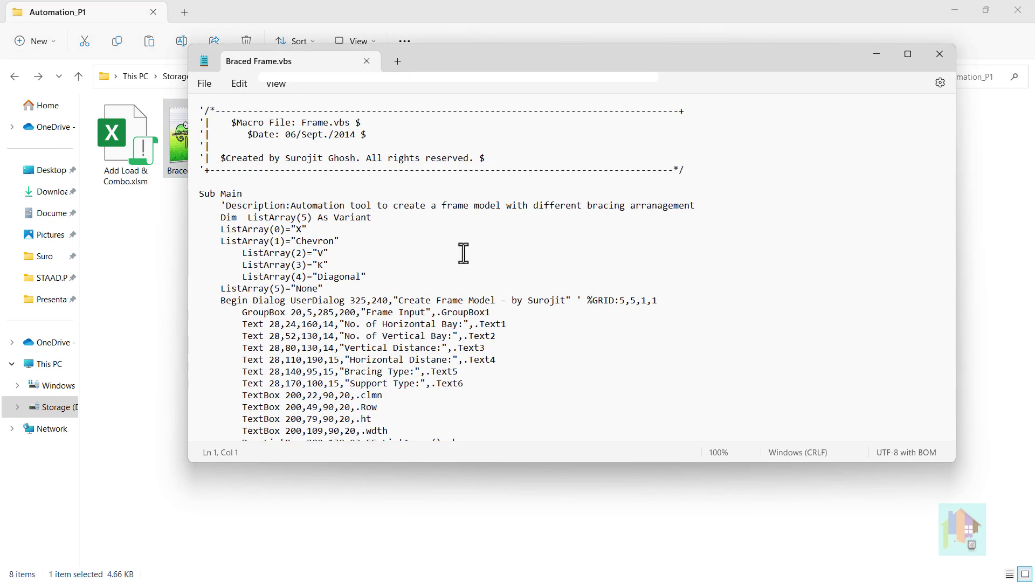
pyautogui.click(939, 54)
pyautogui.hotkey('alt', 'Tab')
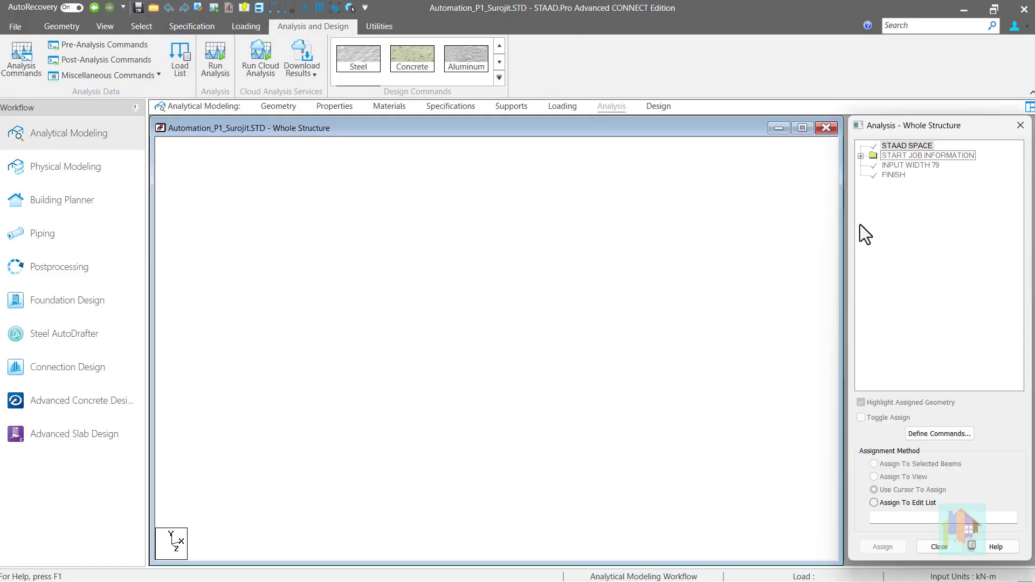
# - Open and close the Macro Editor on Utilities, then bring up the Macro dialog
pyautogui.click(380, 28)
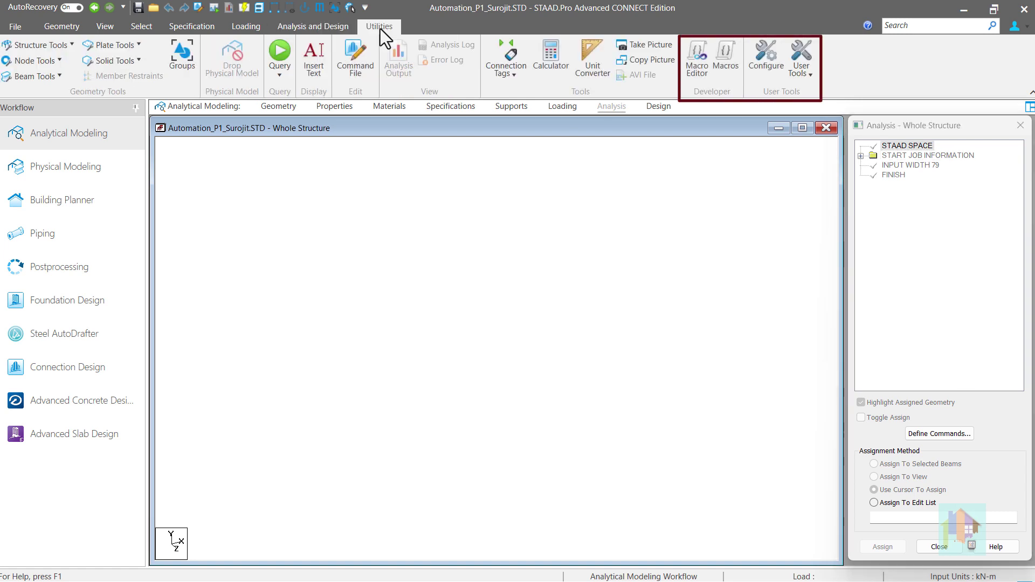
pyautogui.click(698, 65)
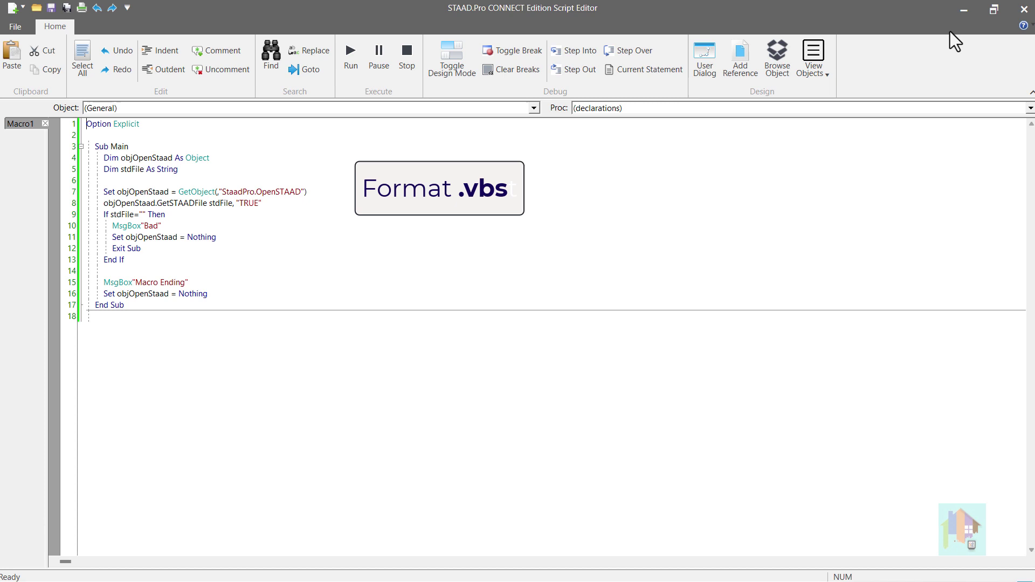
pyautogui.click(1024, 9)
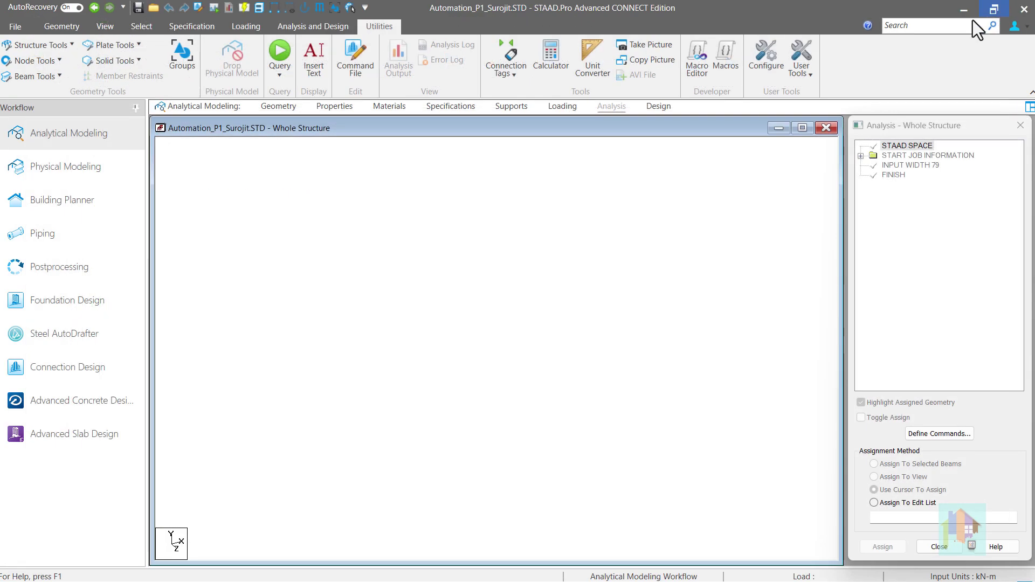
pyautogui.click(733, 66)
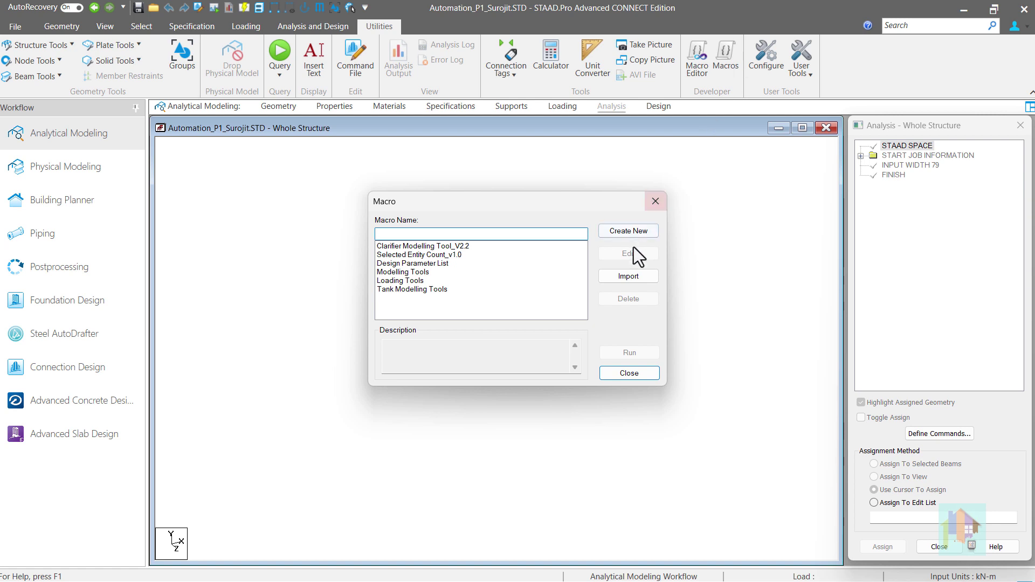
# - Import Braced Frame.vbs into the macro list and open it for editing in the Script Editor
pyautogui.click(623, 276)
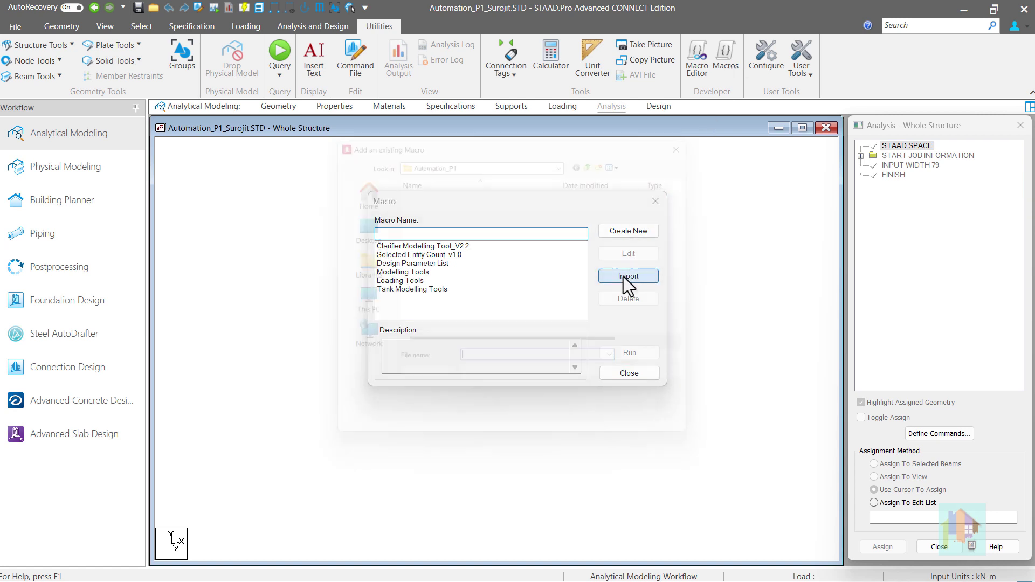
pyautogui.click(445, 186)
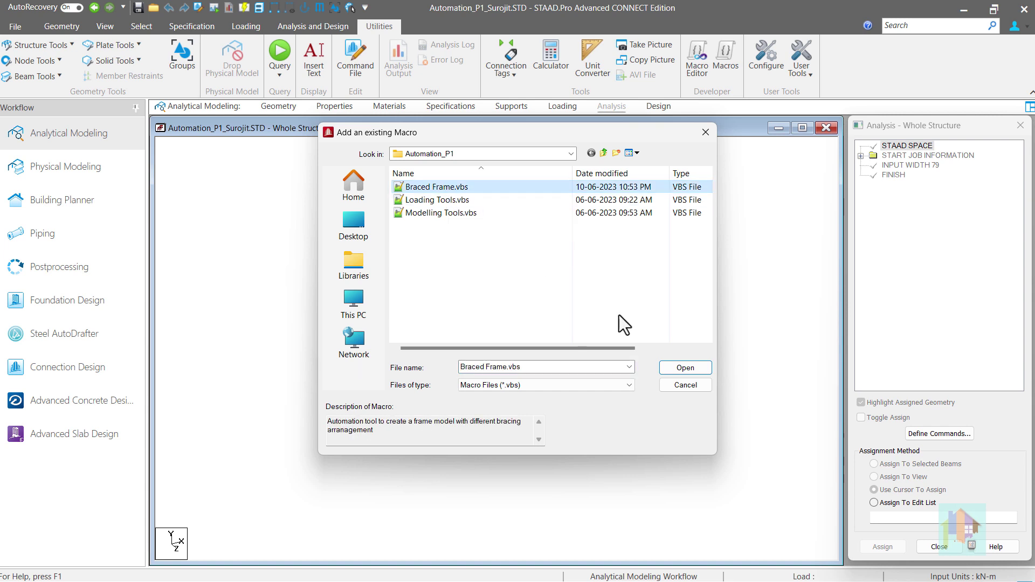
pyautogui.click(684, 367)
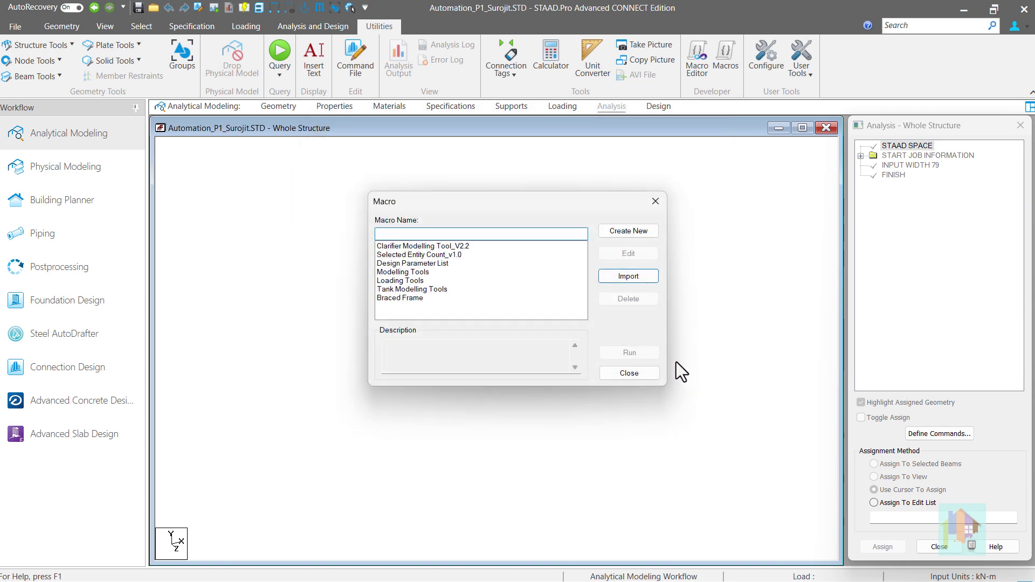
pyautogui.click(407, 299)
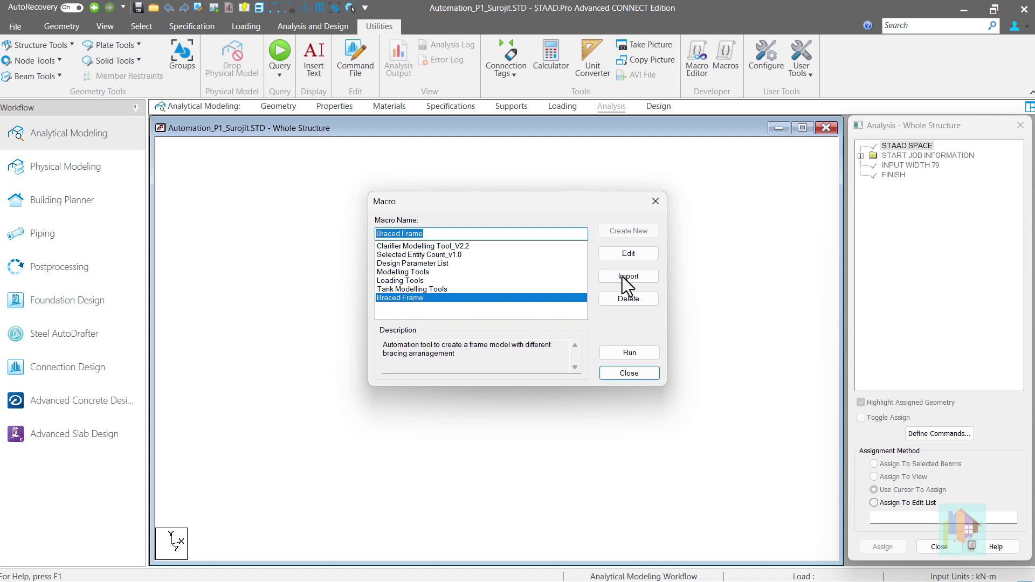
pyautogui.click(632, 253)
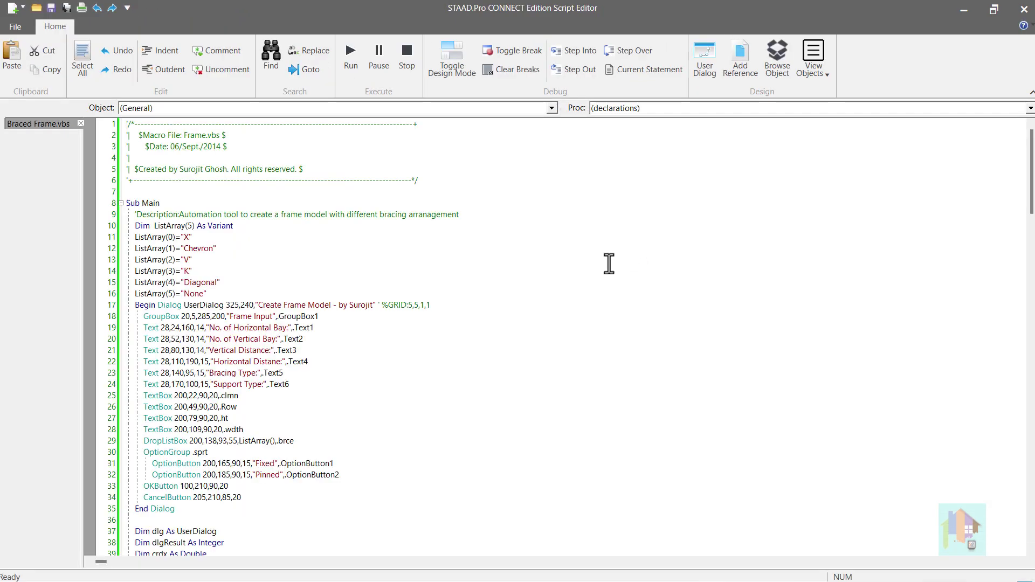
# - Preview the Braced Frame input form in the UserDialog Editor, then close it back to the code
pyautogui.doubleClick(303, 340)
pyautogui.click(716, 70)
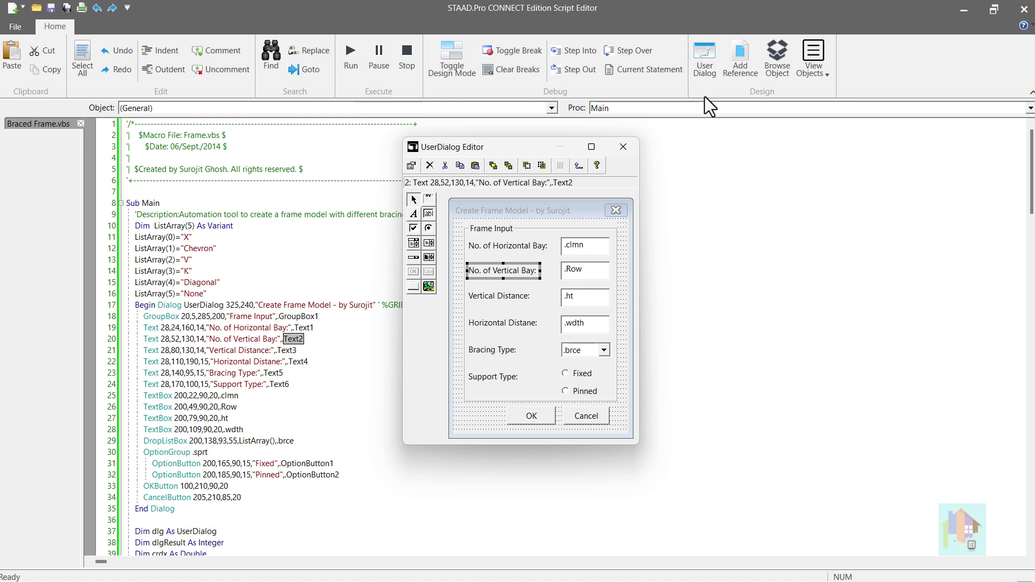
pyautogui.click(626, 147)
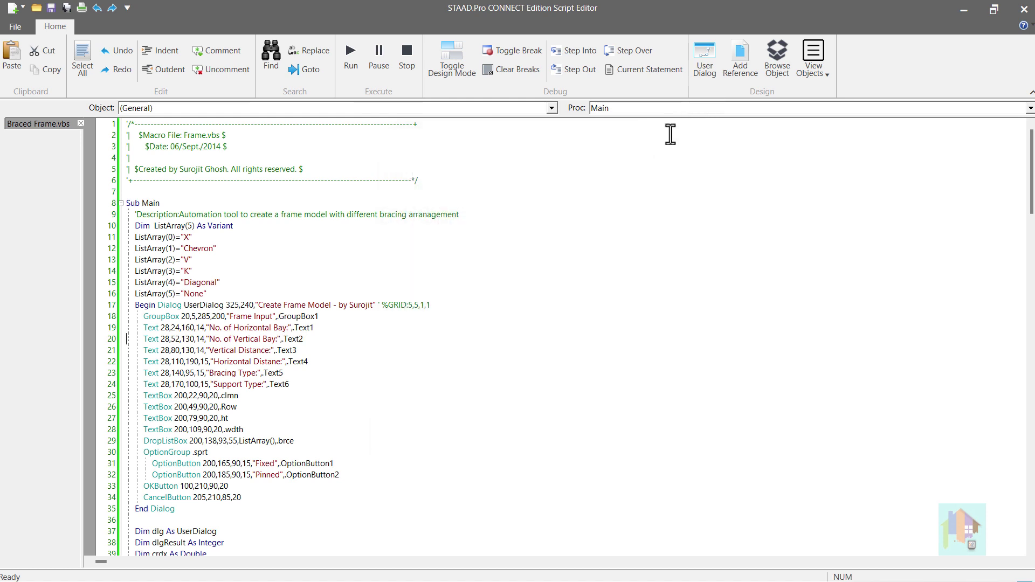
# - Run Braced Frame with 4 horizontal bays, 6 m horizontal distance and X bracing to generate the frame
pyautogui.click(1025, 9)
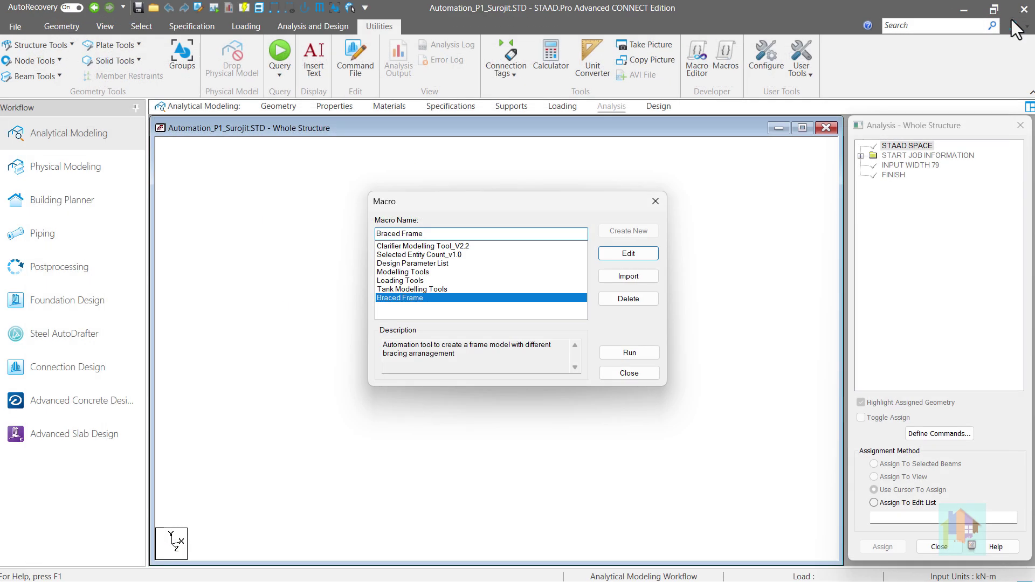
pyautogui.doubleClick(483, 300)
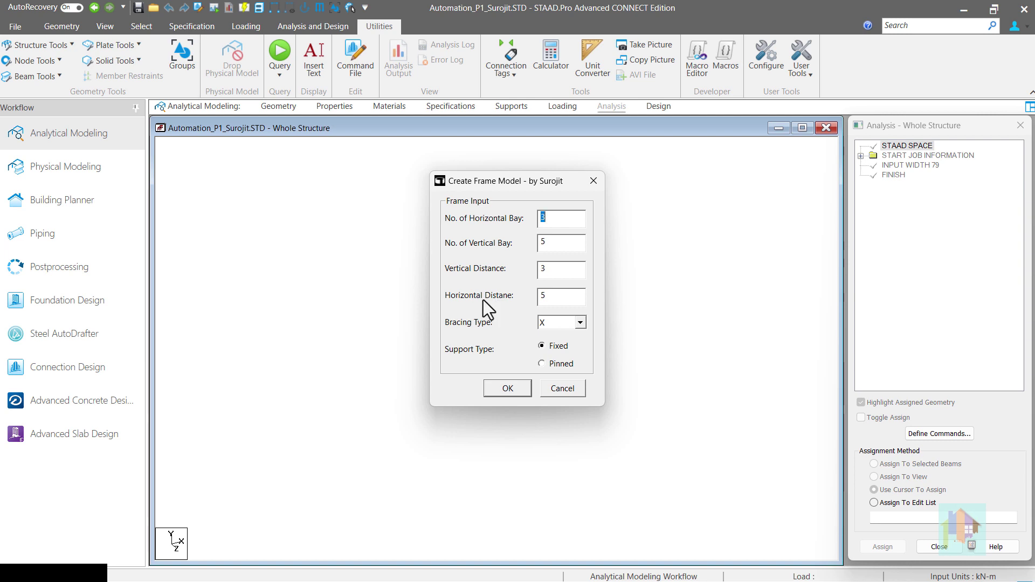
pyautogui.write('4')
pyautogui.moveTo(548, 296); pyautogui.dragTo(537, 297)
pyautogui.write('6')
pyautogui.click(579, 324)
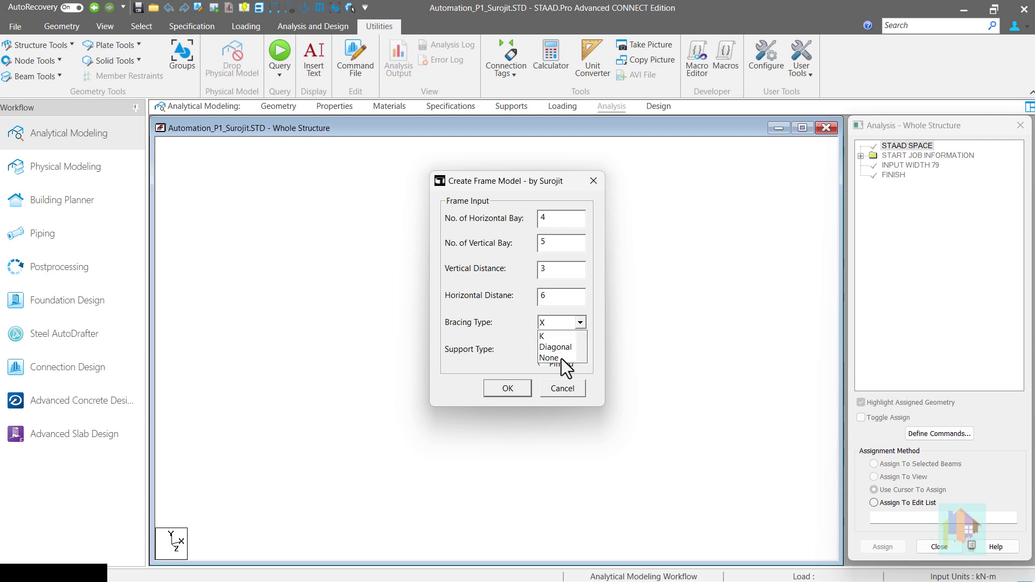
pyautogui.click(523, 339)
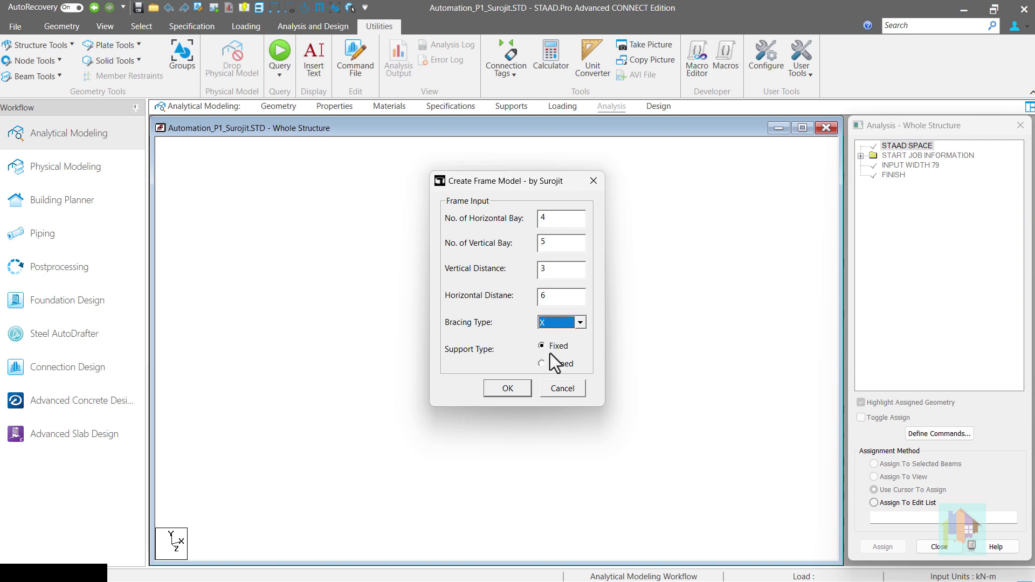
pyautogui.click(508, 388)
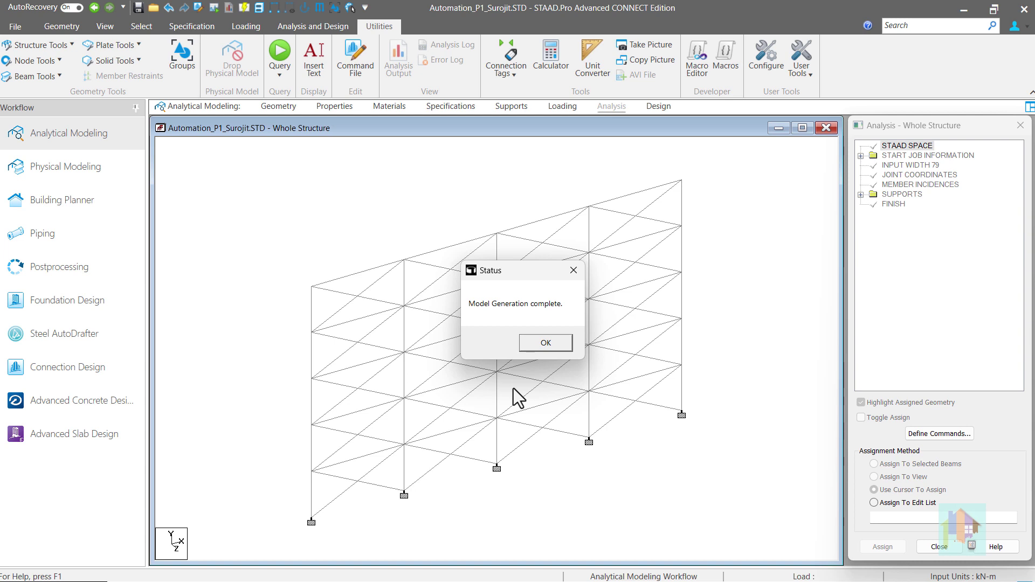
# - Delete all beams and orphan nodes of the generated frame, then select Braced Frame in the Macro dialog
pyautogui.click(541, 343)
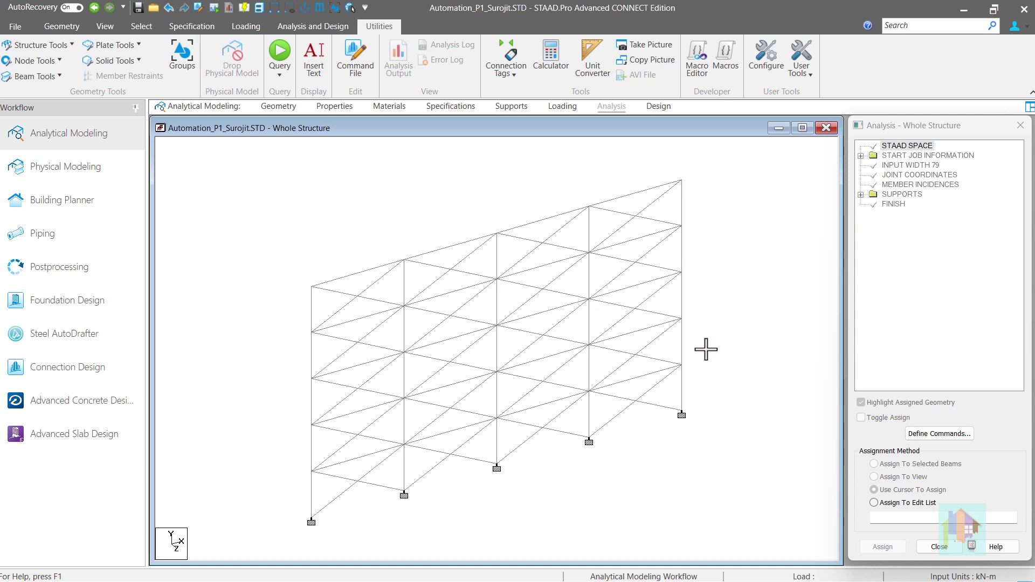
pyautogui.hotkey('ctrl', 'a')
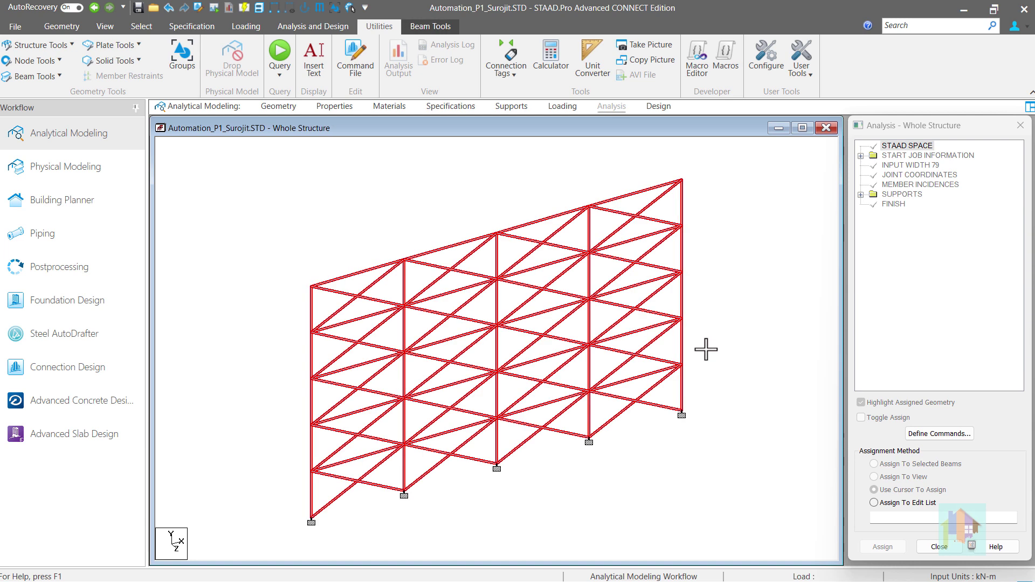
pyautogui.press('Delete')
pyautogui.click(560, 327)
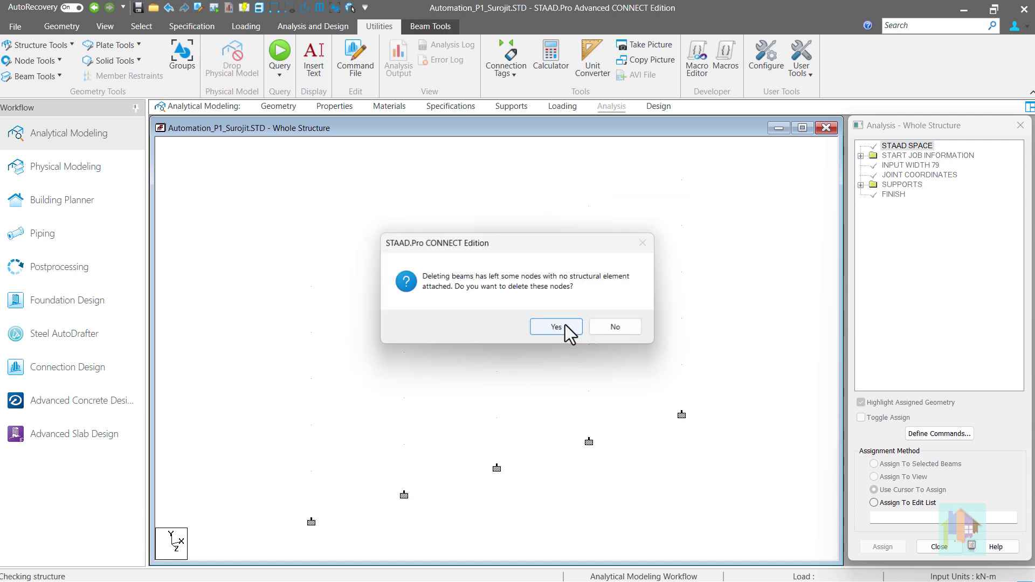
pyautogui.click(556, 327)
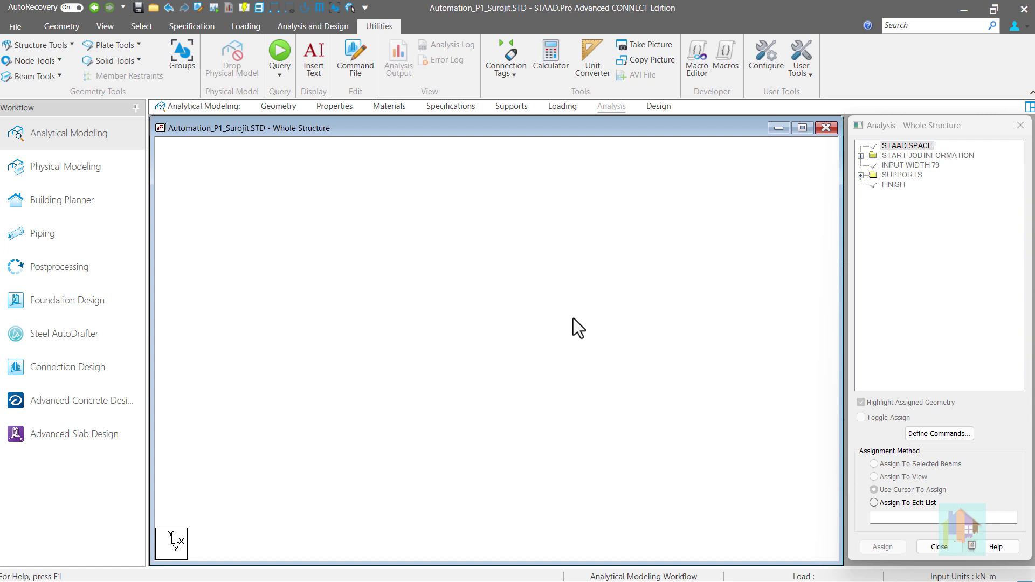
pyautogui.click(722, 76)
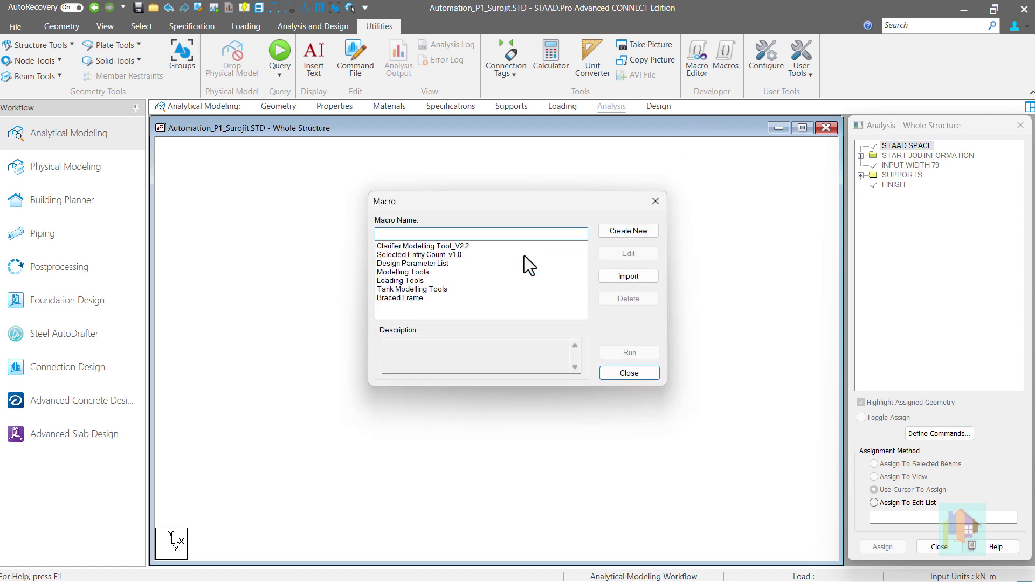
pyautogui.click(414, 301)
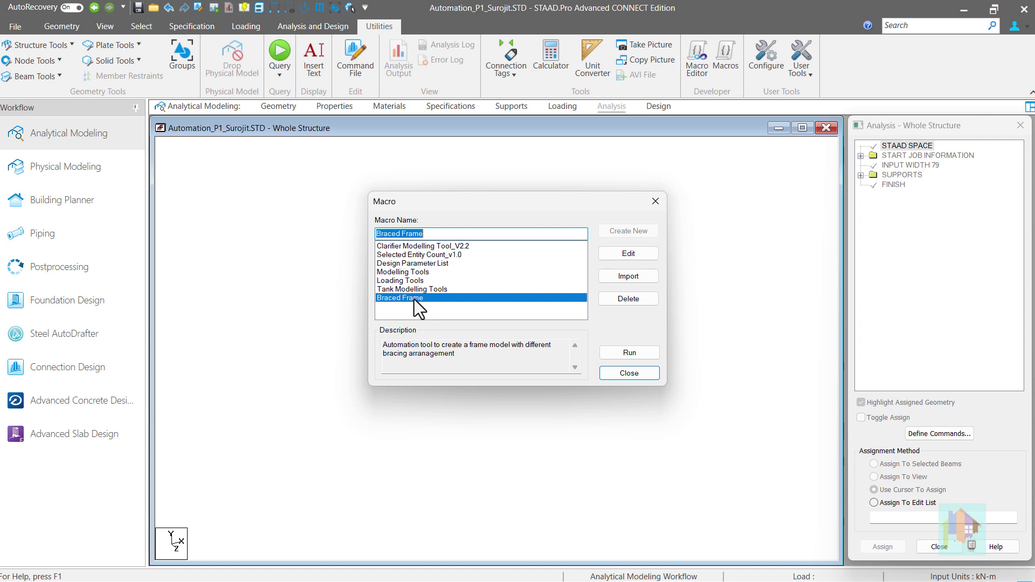
# - Rerun Braced Frame with Chevron bracing, 8 horizontal bays and pinned supports, then inspect the chevron beams
pyautogui.doubleClick(414, 299)
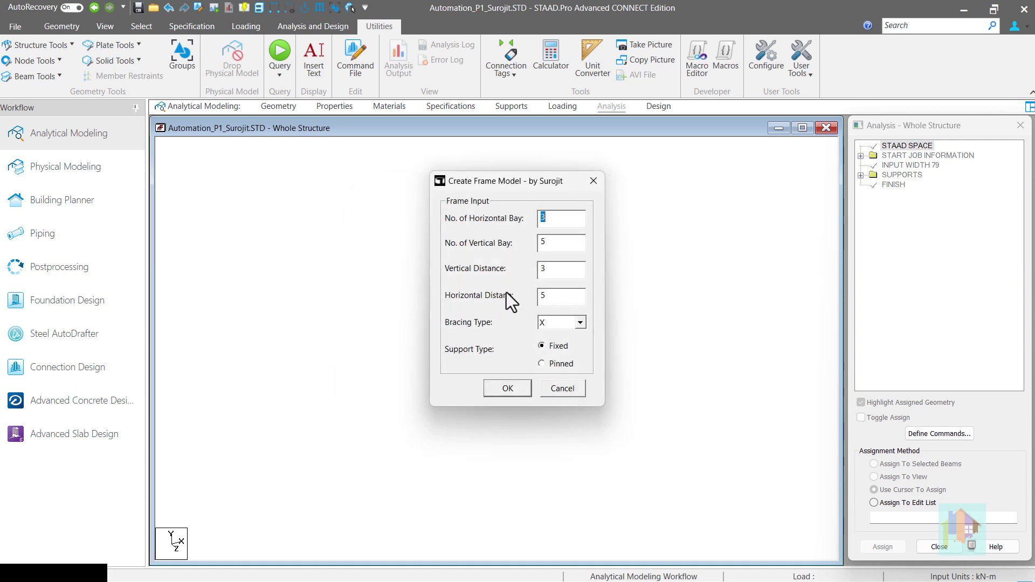
pyautogui.click(546, 326)
pyautogui.click(552, 345)
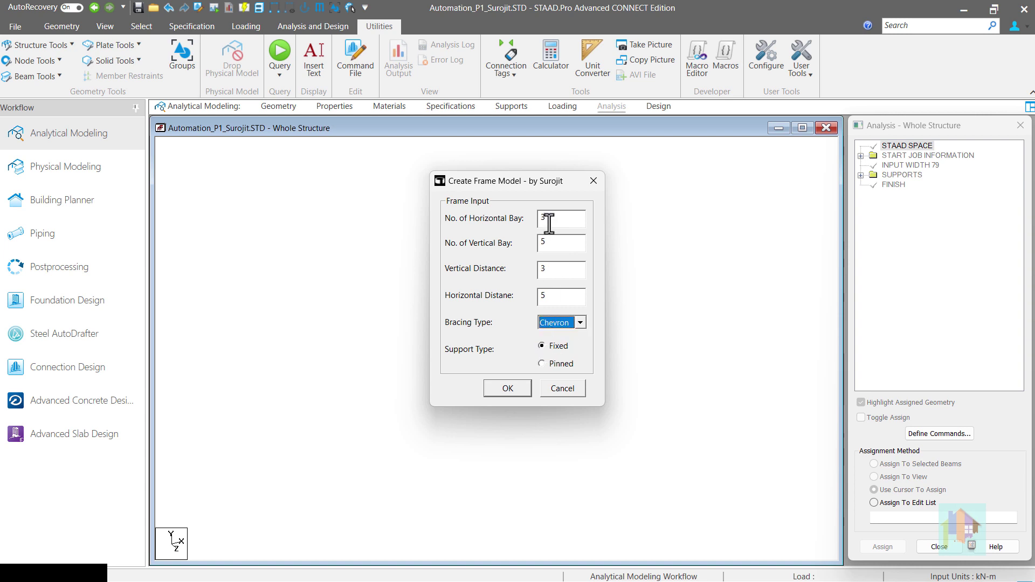
pyautogui.doubleClick(545, 218)
pyautogui.click(542, 363)
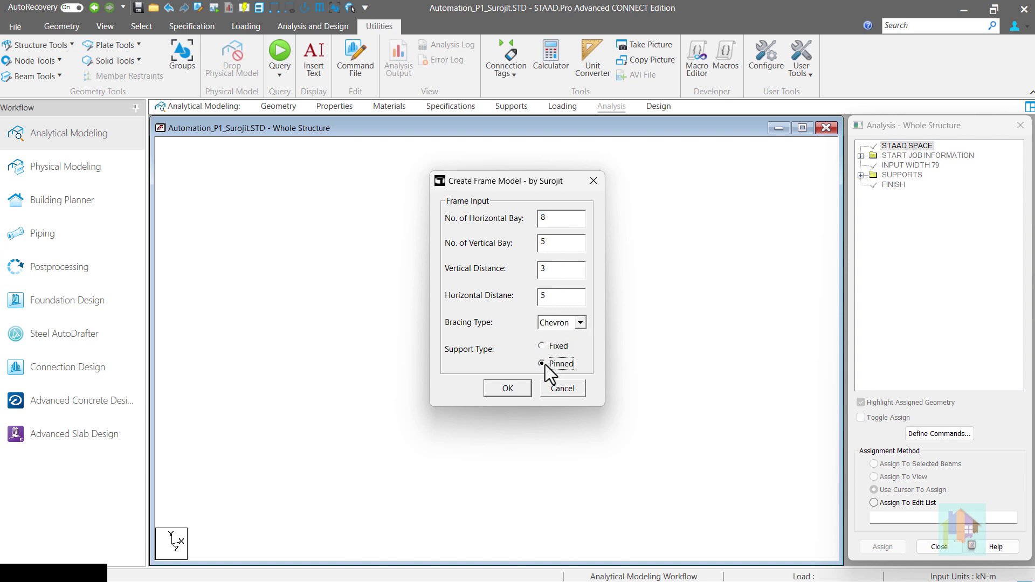
pyautogui.click(507, 388)
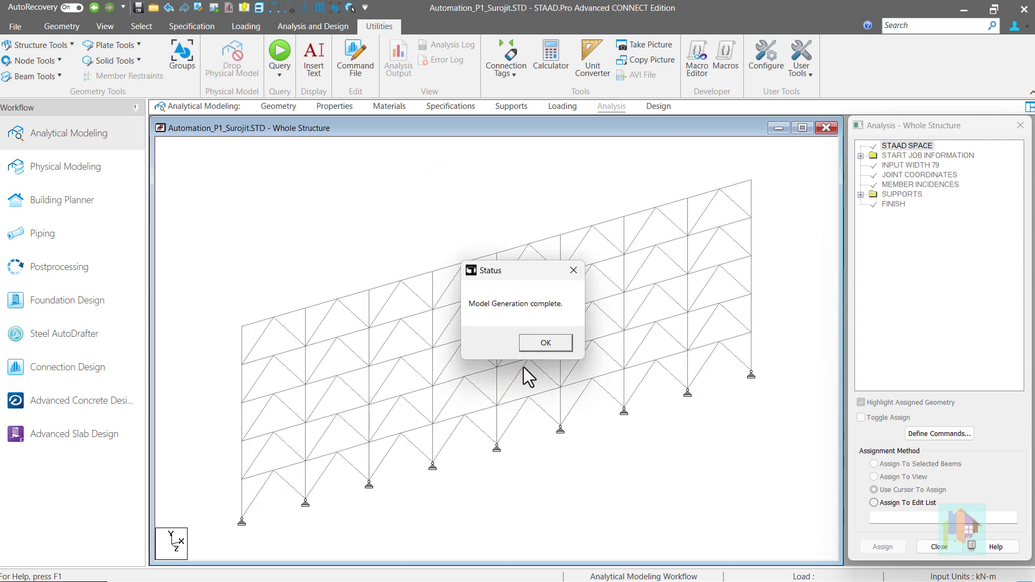
pyautogui.click(528, 342)
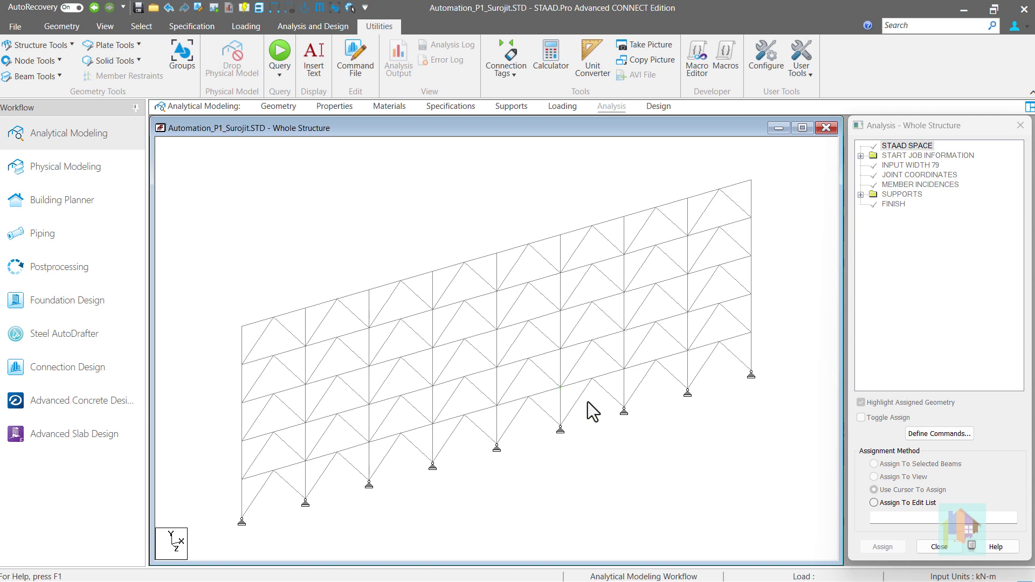
pyautogui.click(596, 380)
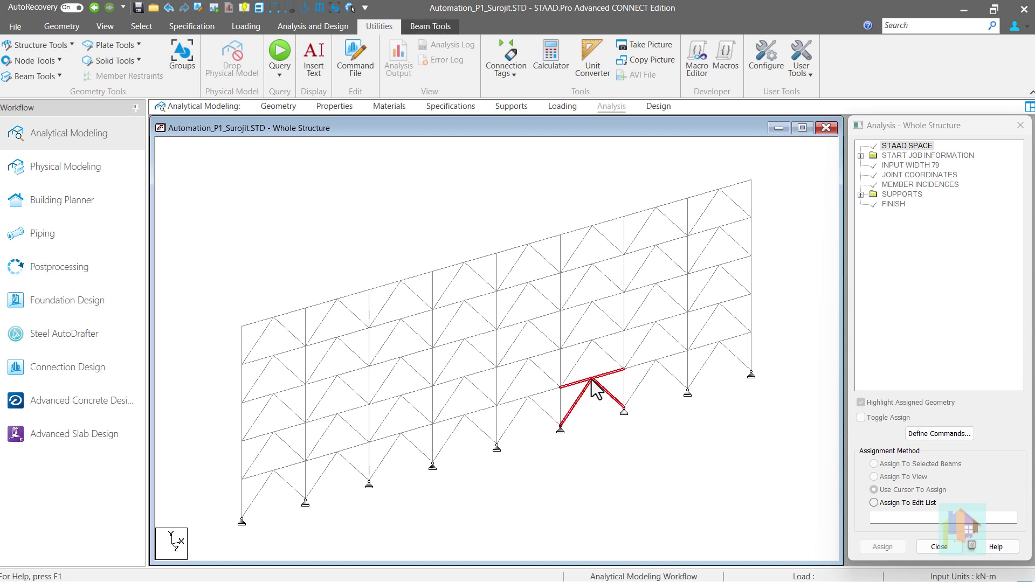
pyautogui.click(602, 451)
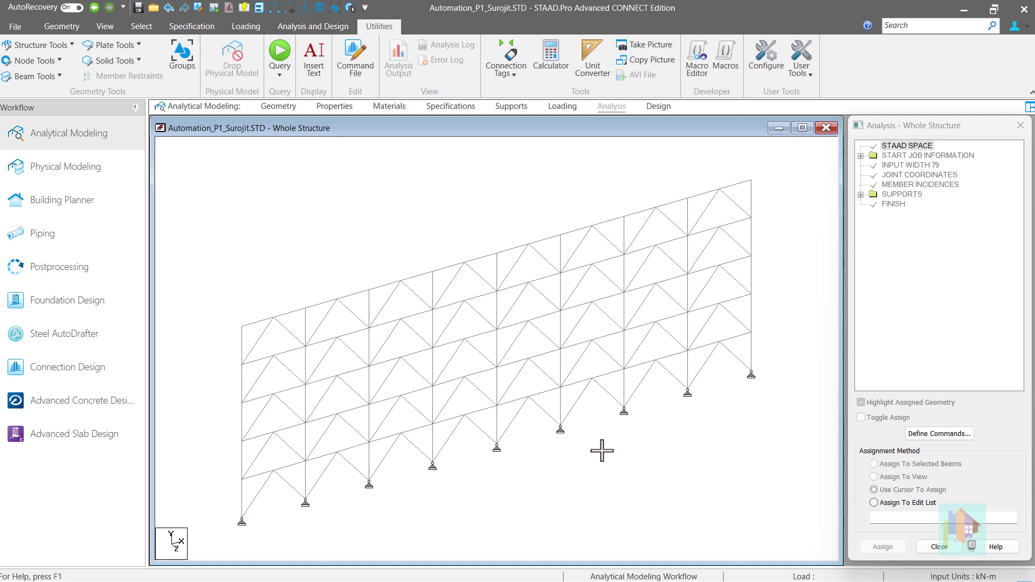
# - Delete every beam of the chevron frame and its leftover nodes, then open User Tools > Configure
pyautogui.hotkey('ctrl', 'a')
pyautogui.press('Delete')
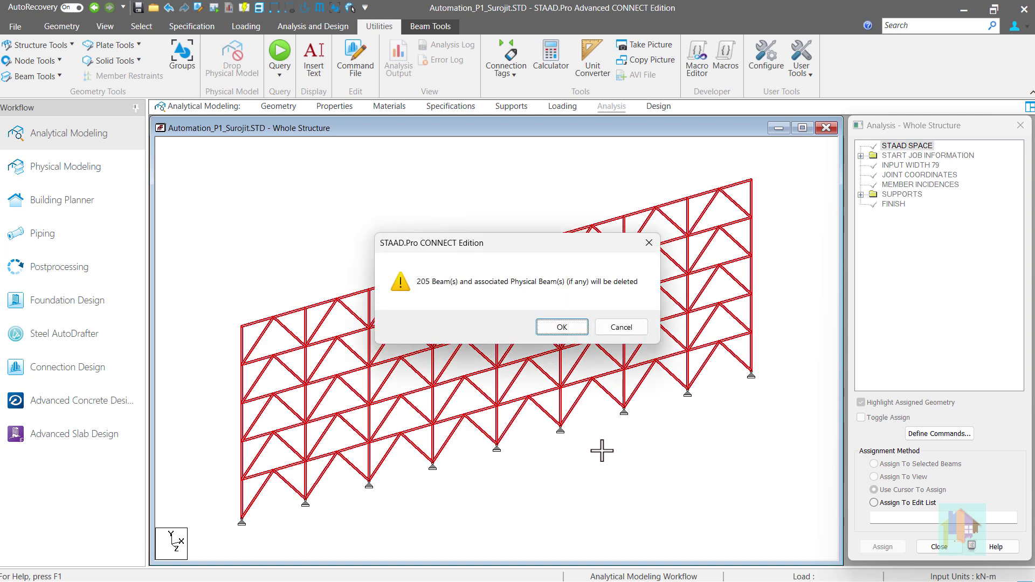
pyautogui.press('Return')
pyautogui.press('Return')
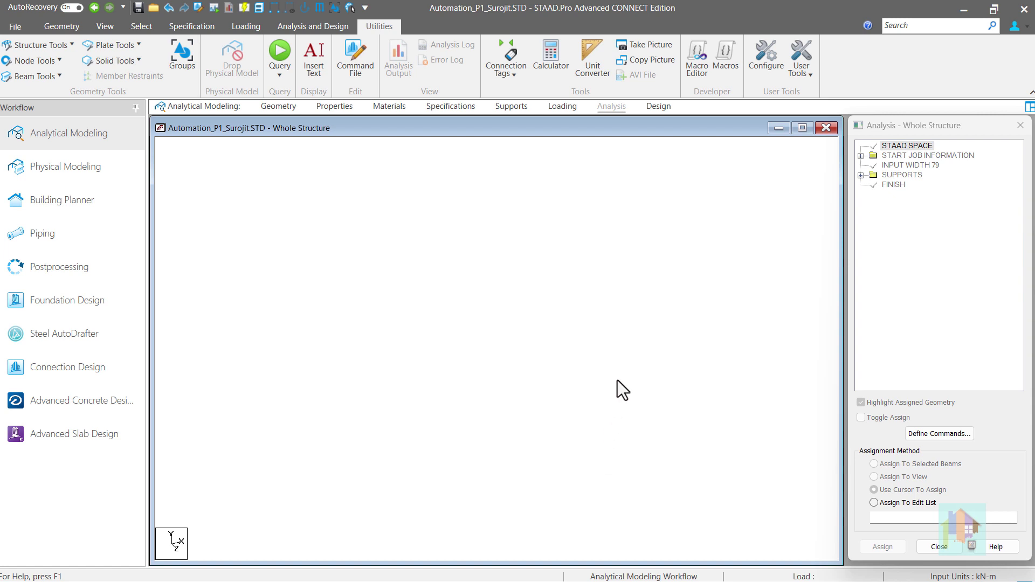
pyautogui.click(797, 70)
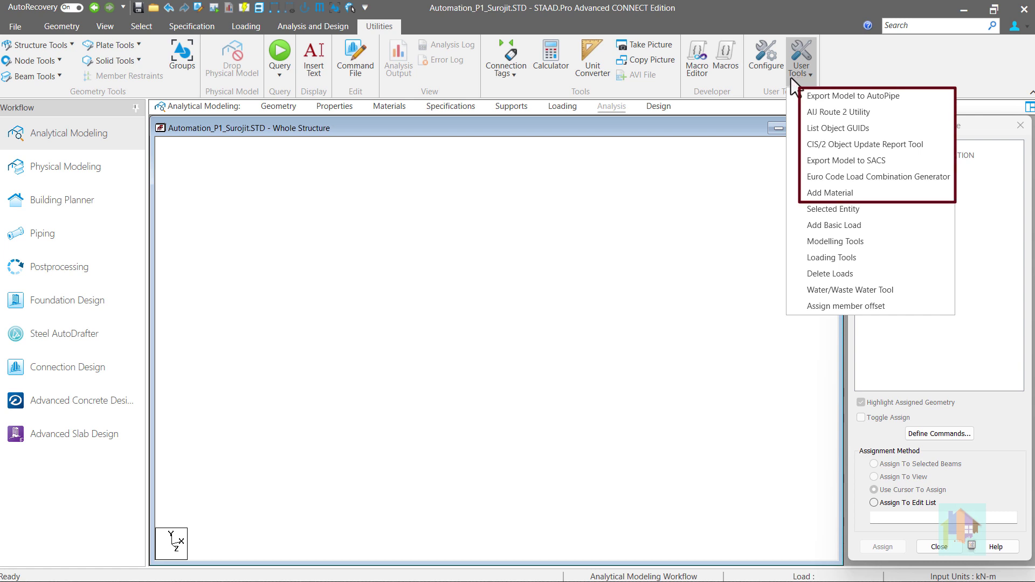
pyautogui.click(771, 69)
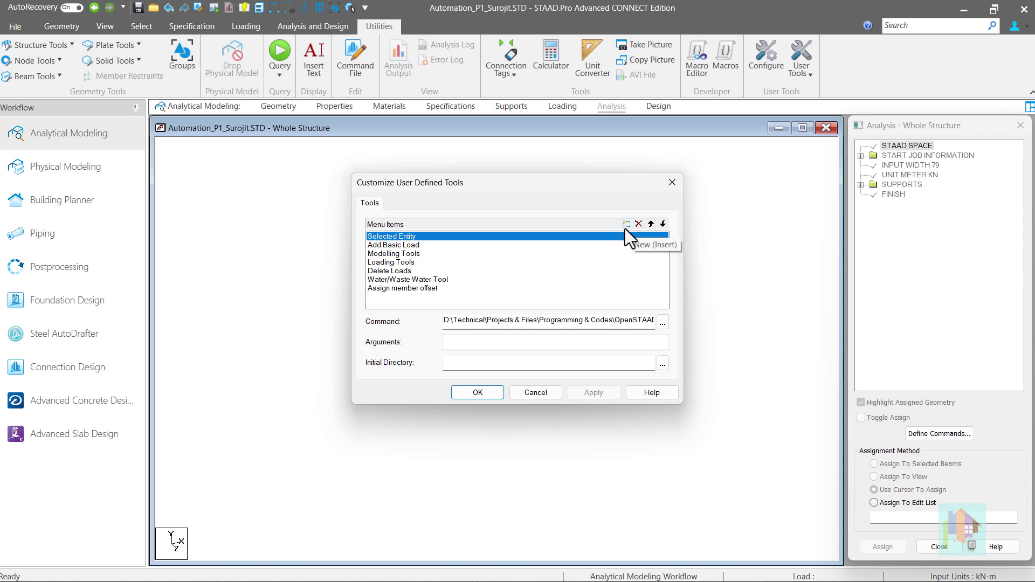
# - Review the Modelling, Loading and Water/Waste Water tool entries, then launch the Modelling Tools macro
pyautogui.click(414, 254)
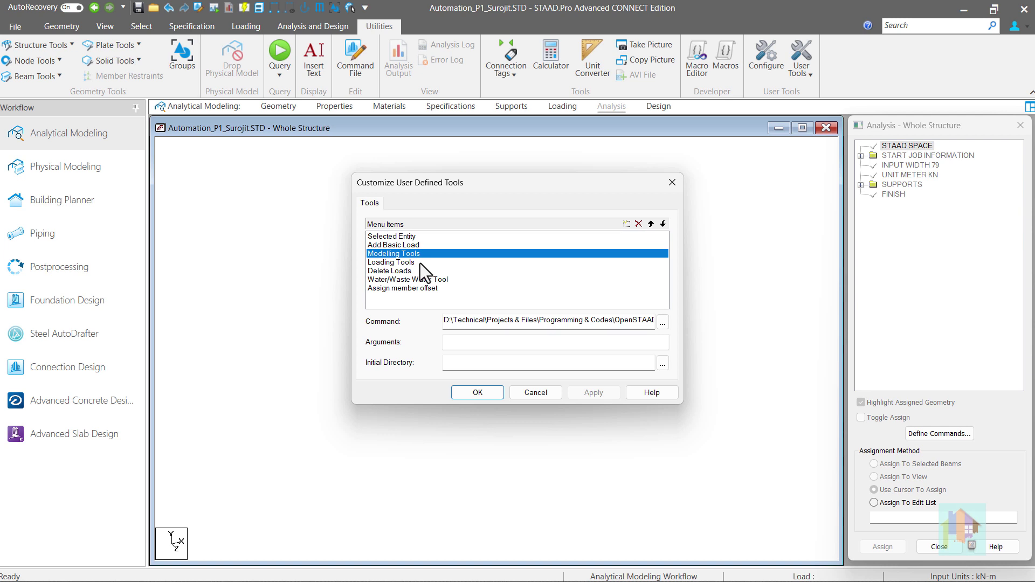
pyautogui.click(424, 263)
pyautogui.click(448, 279)
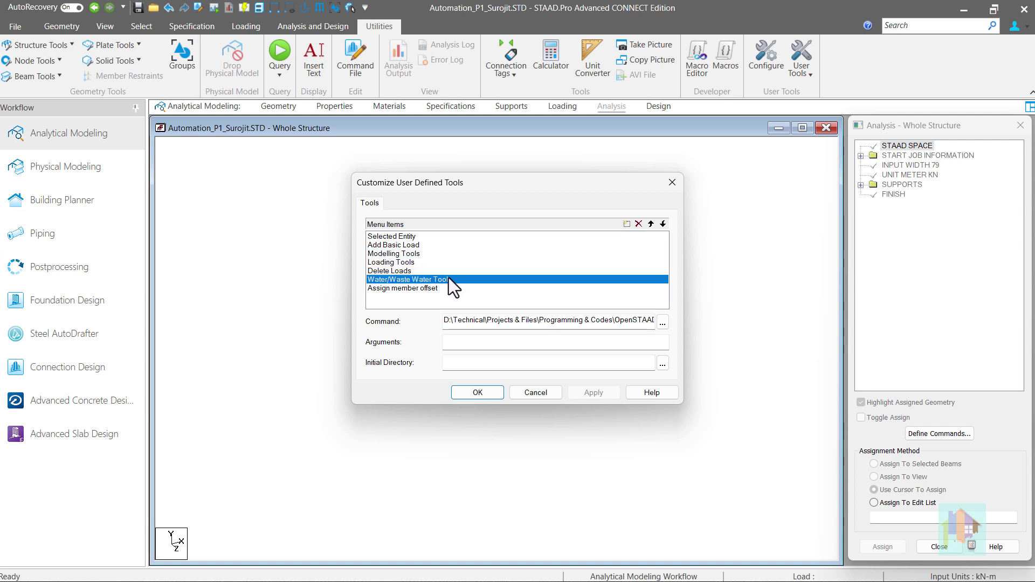
pyautogui.click(673, 182)
pyautogui.click(802, 77)
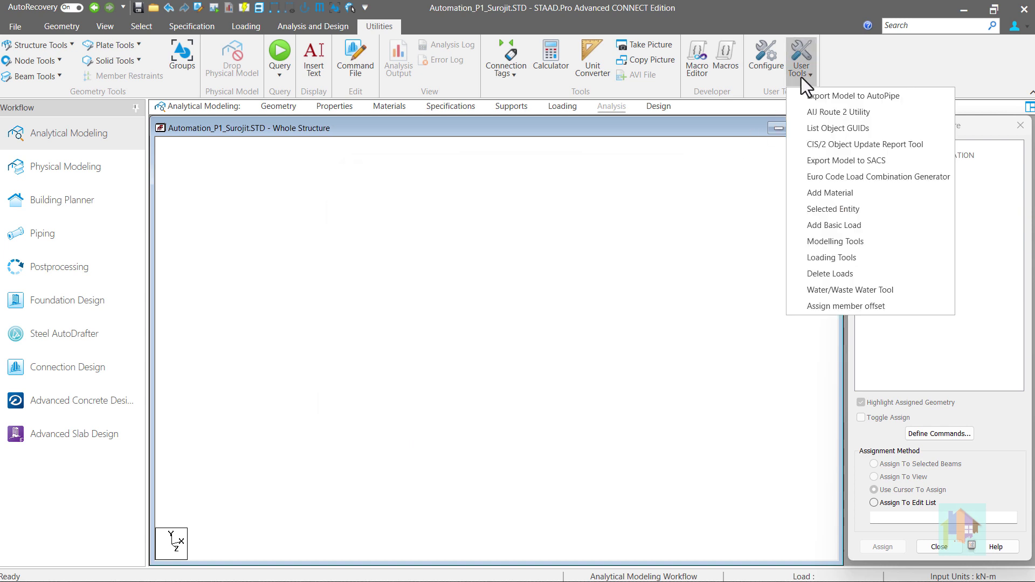
pyautogui.click(850, 245)
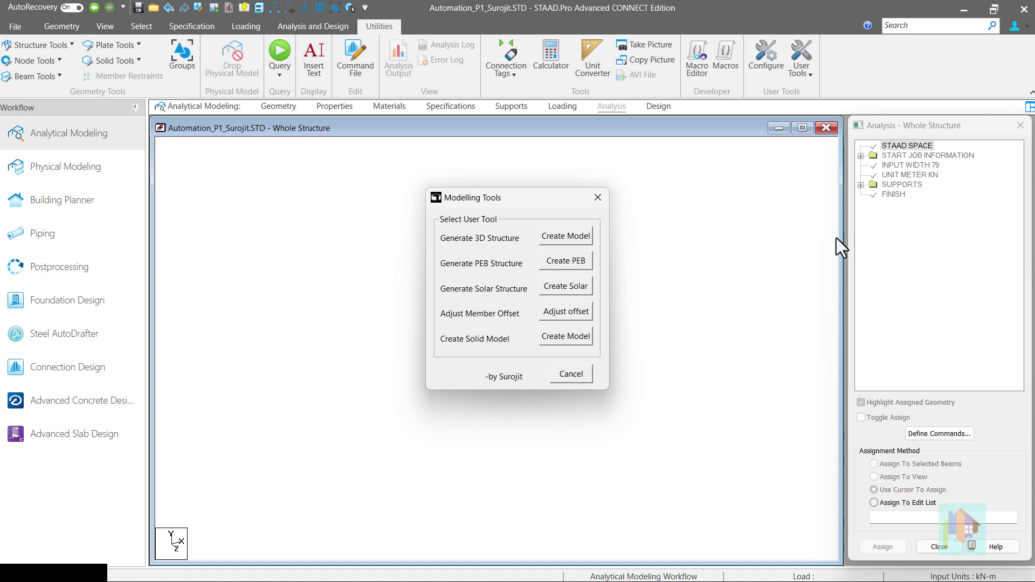
# - Run Create Model for Generate 3D Structure to open Irregular Structure.xlsm
pyautogui.click(562, 237)
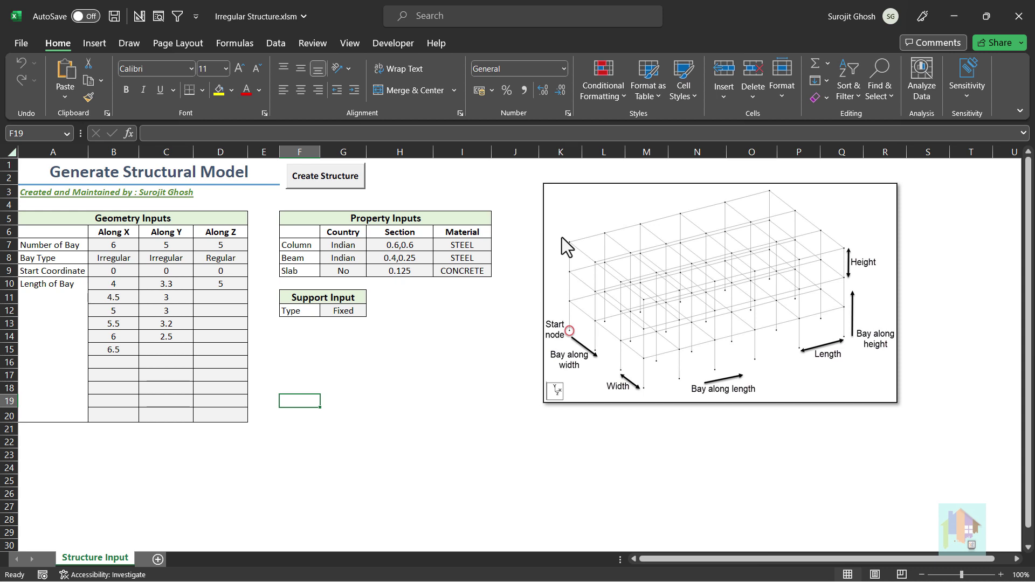
pyautogui.click(477, 246)
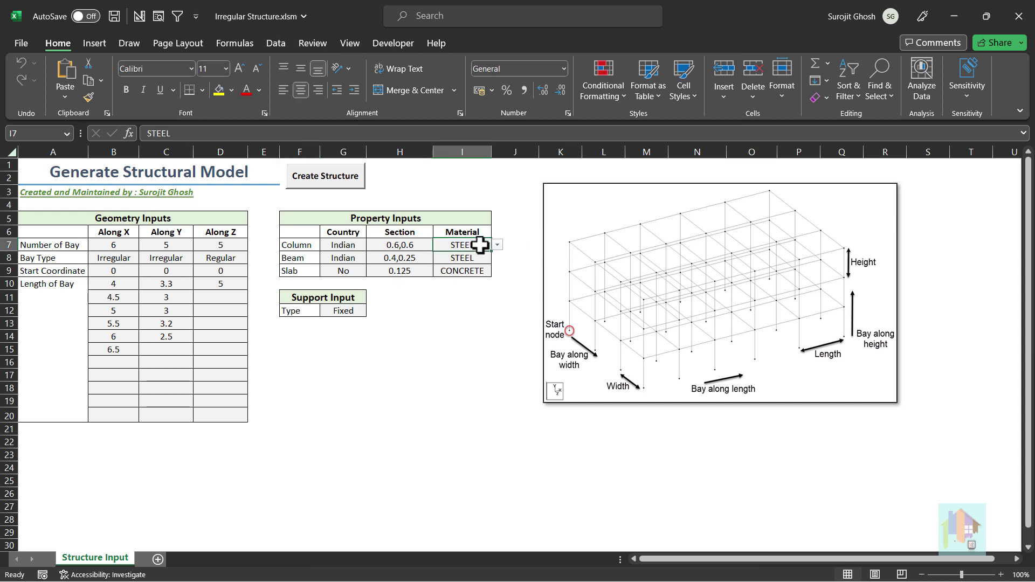
pyautogui.click(498, 245)
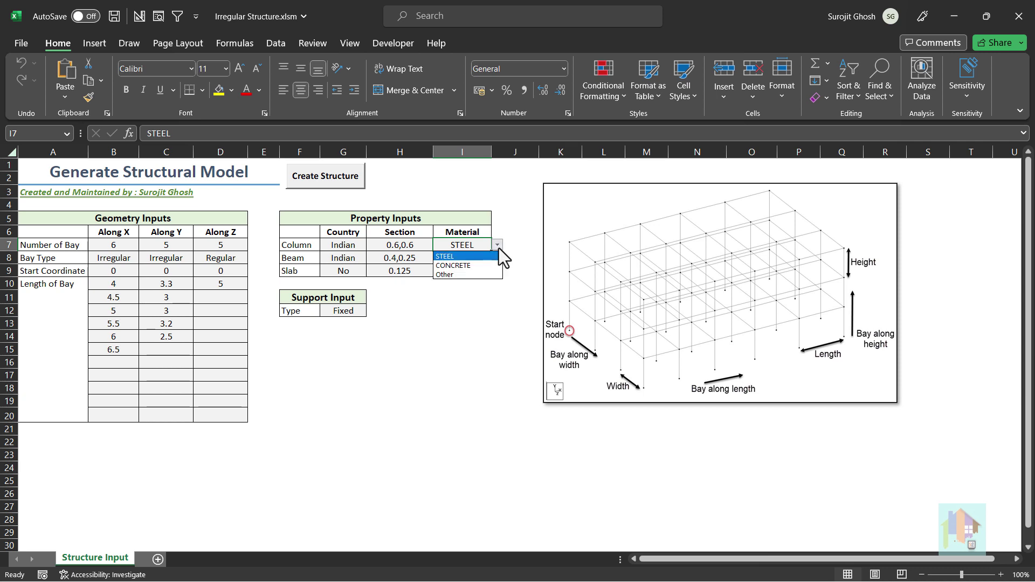
pyautogui.click(492, 265)
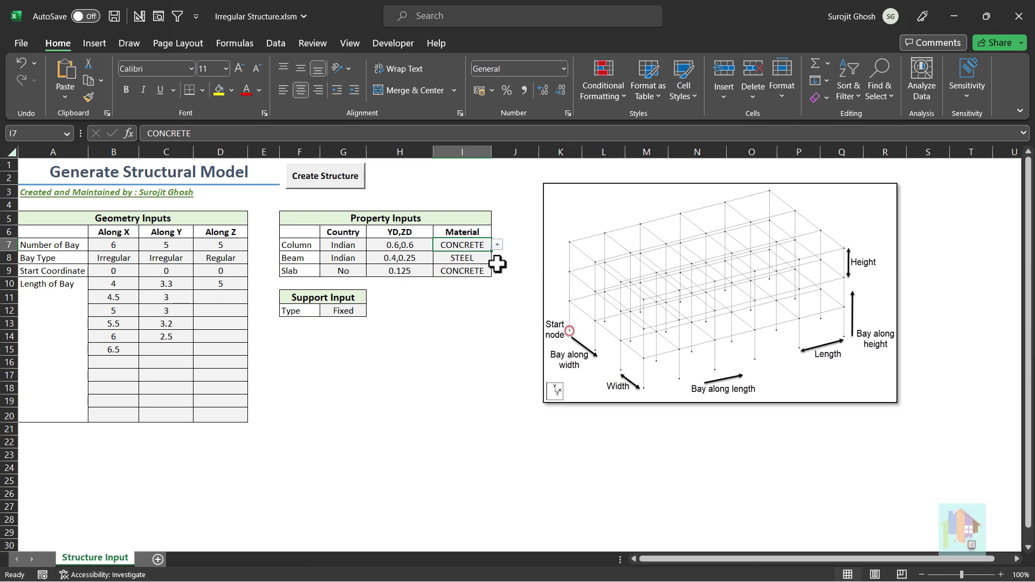
pyautogui.click(131, 245)
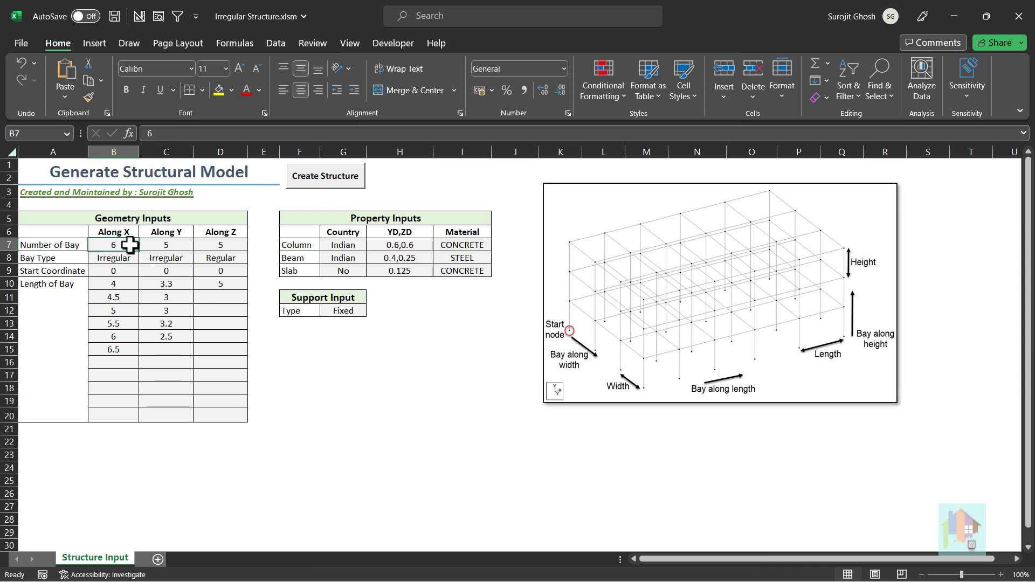
pyautogui.click(131, 259)
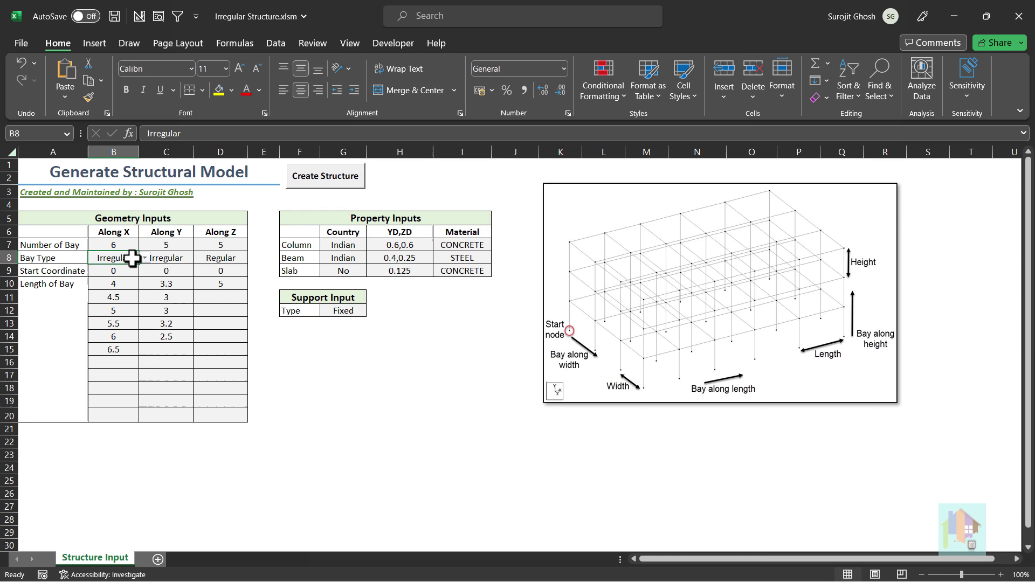
pyautogui.click(144, 259)
pyautogui.click(145, 260)
pyautogui.click(130, 273)
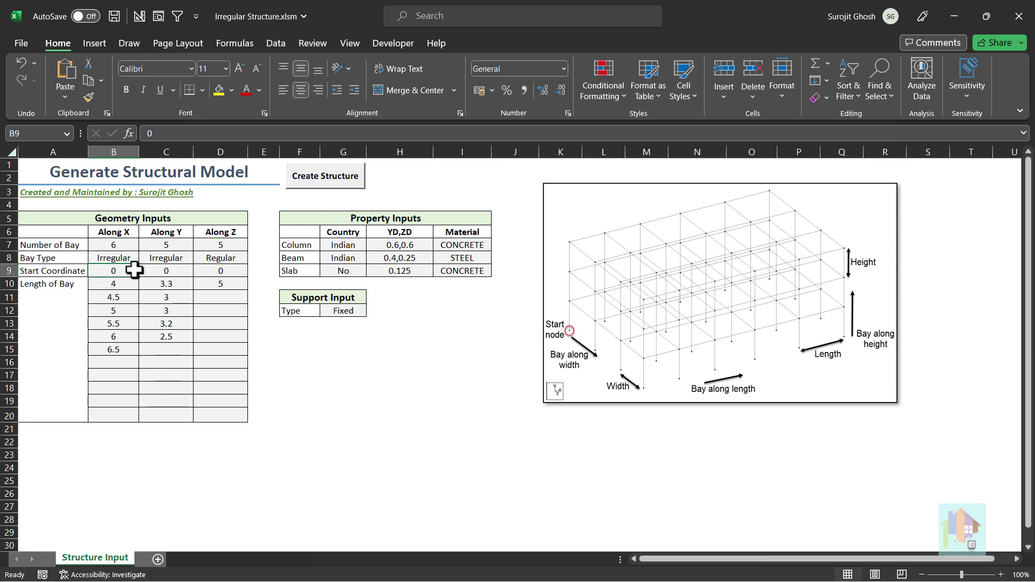
pyautogui.click(130, 286)
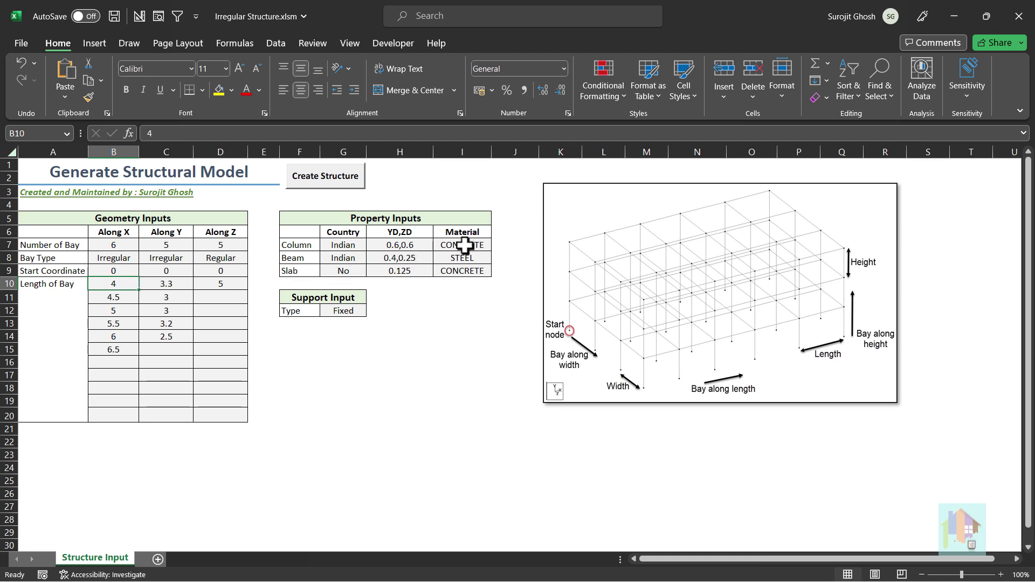
# - Try STEEL as the column material, keeping Indian section country and slab set to No
pyautogui.click(428, 246)
pyautogui.click(483, 245)
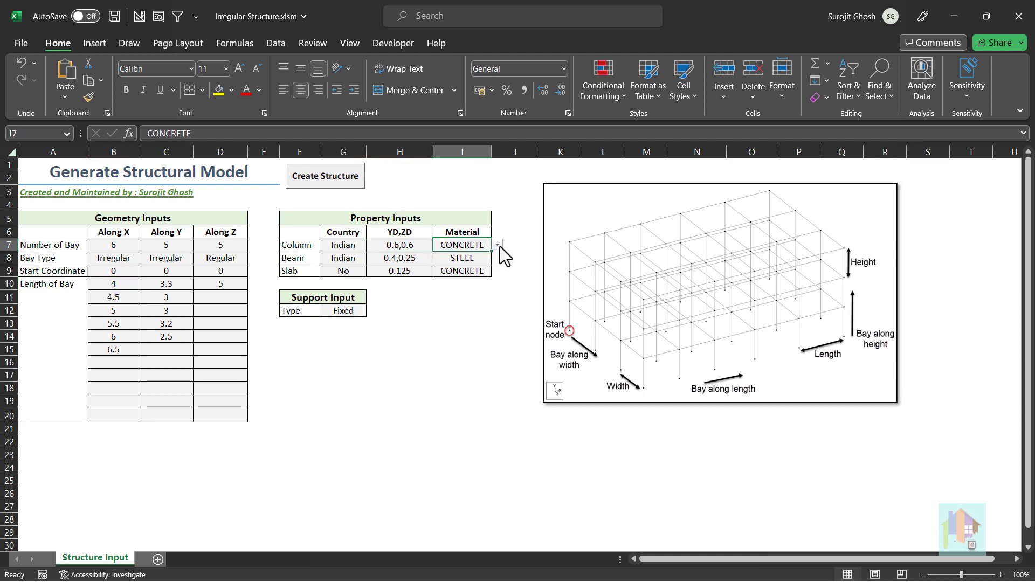
pyautogui.click(497, 245)
pyautogui.click(490, 263)
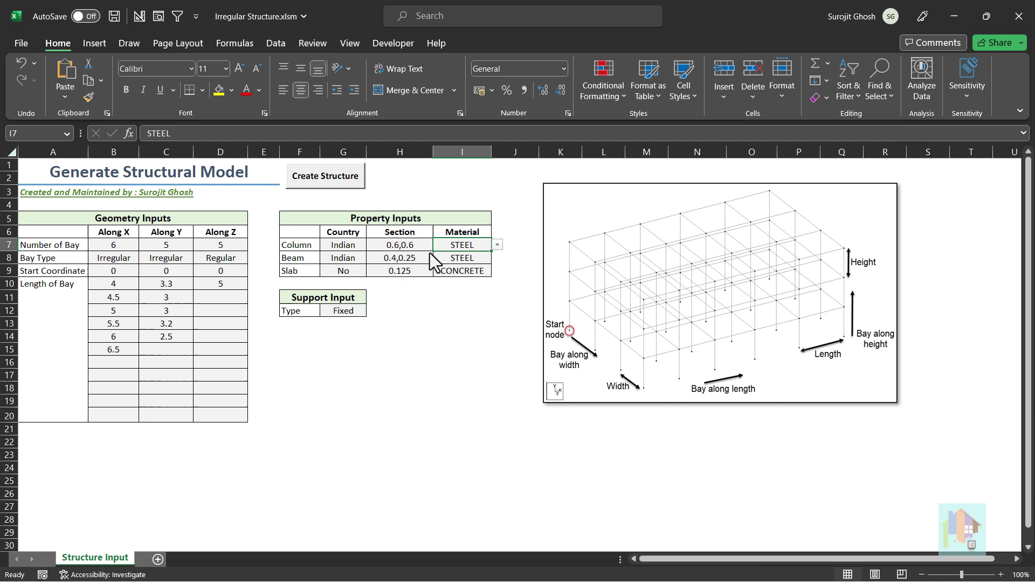
pyautogui.click(365, 246)
pyautogui.click(373, 246)
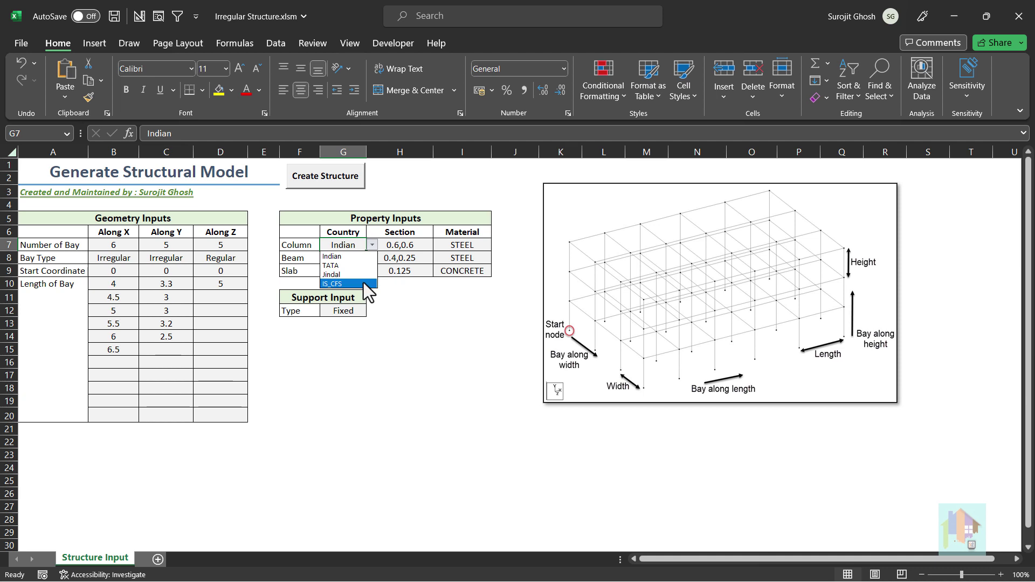
pyautogui.click(370, 257)
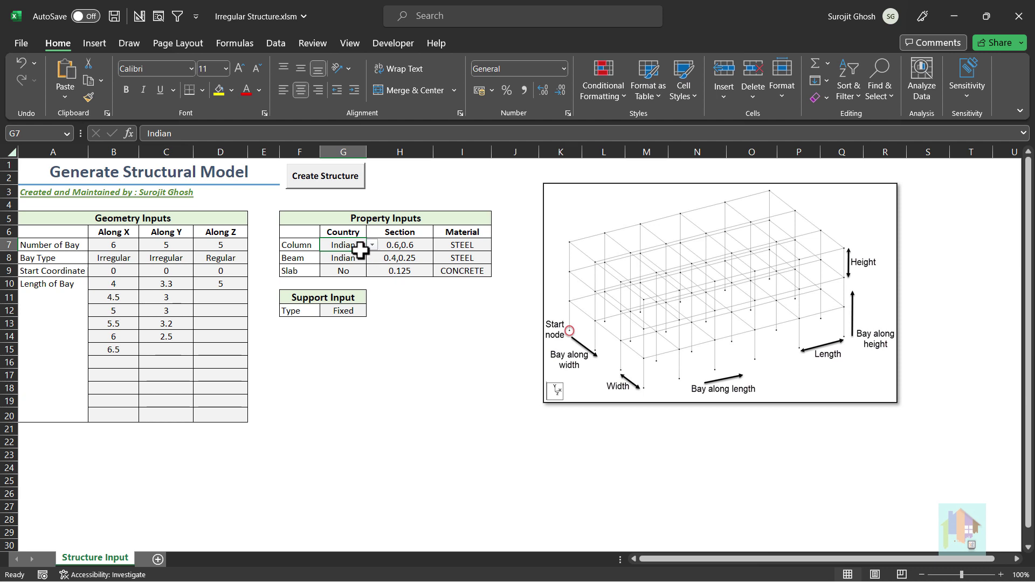
pyautogui.click(353, 270)
pyautogui.click(371, 271)
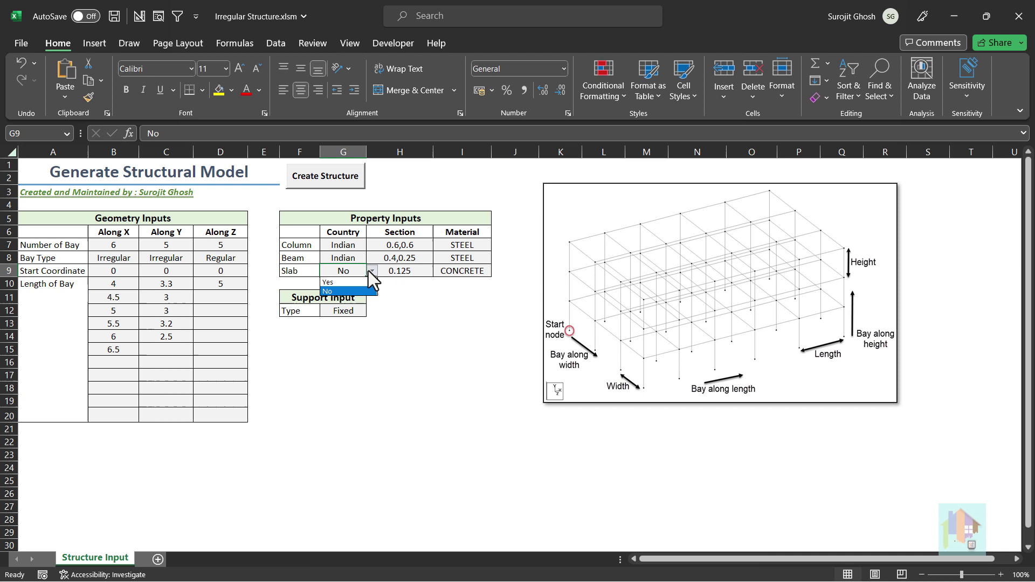
pyautogui.click(368, 270)
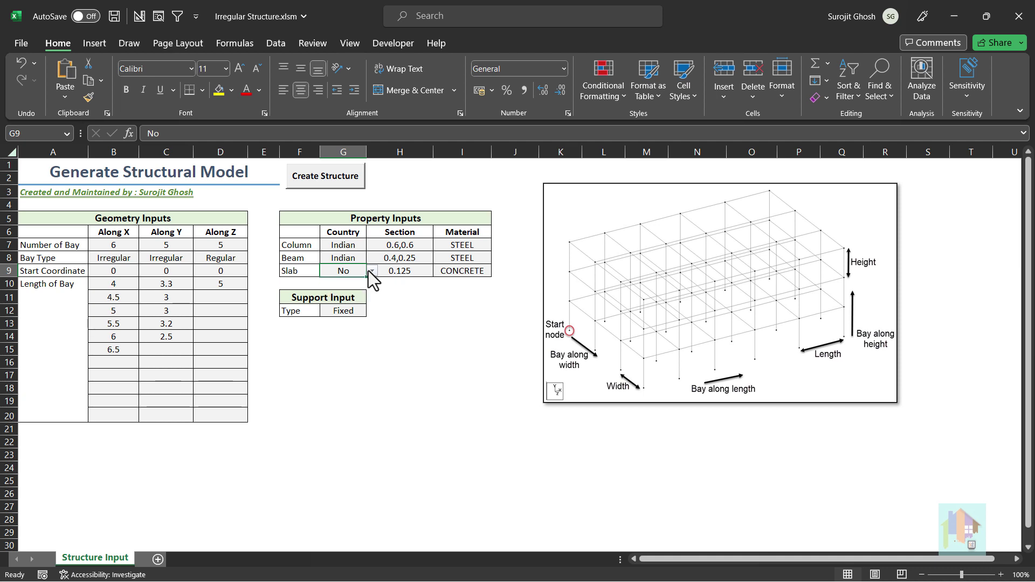
# - Set both column and beam materials to CONCRETE, then shrink the Excel window
pyautogui.click(469, 247)
pyautogui.click(497, 245)
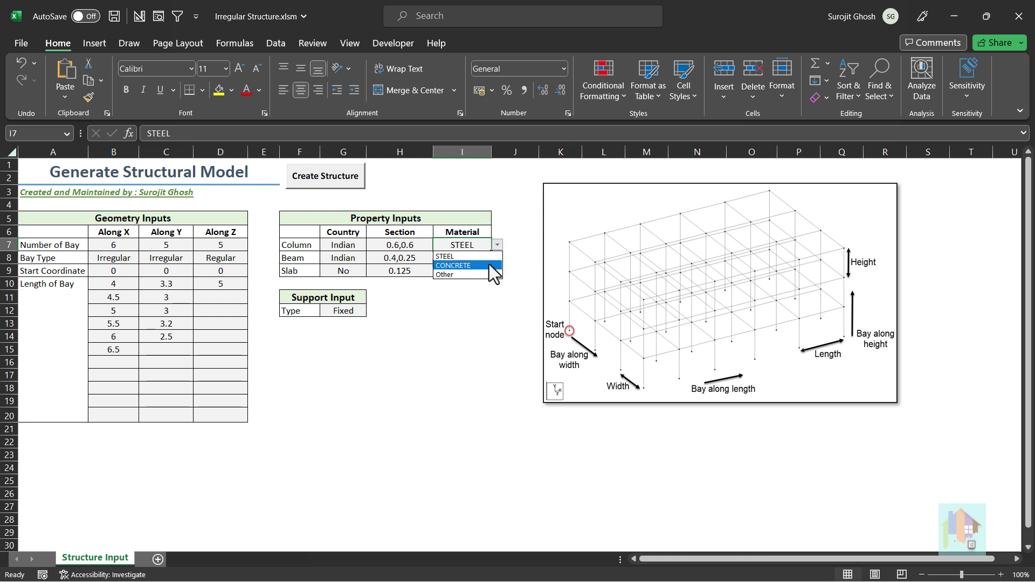
pyautogui.click(488, 264)
pyautogui.click(476, 259)
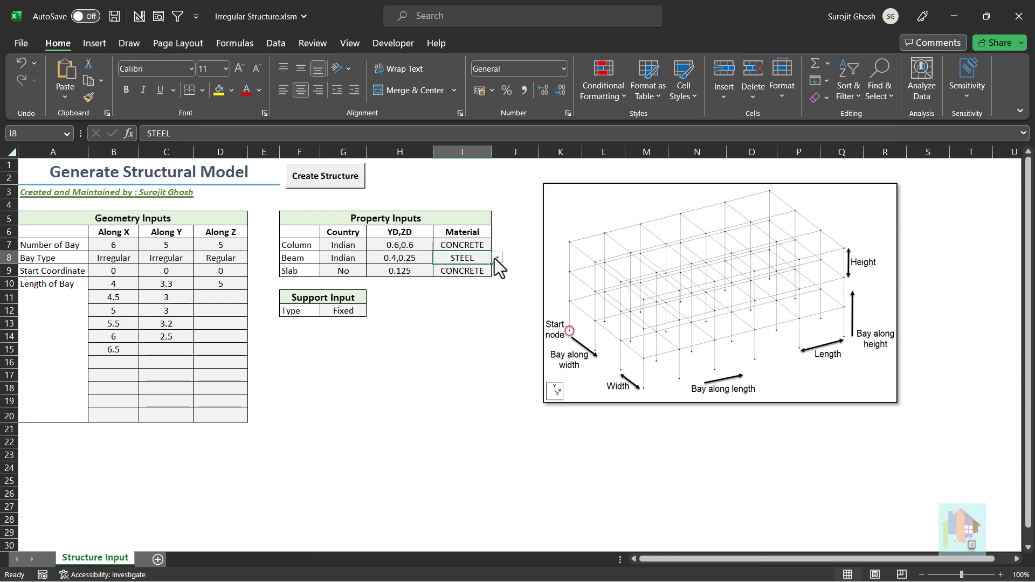
pyautogui.click(496, 258)
pyautogui.click(487, 278)
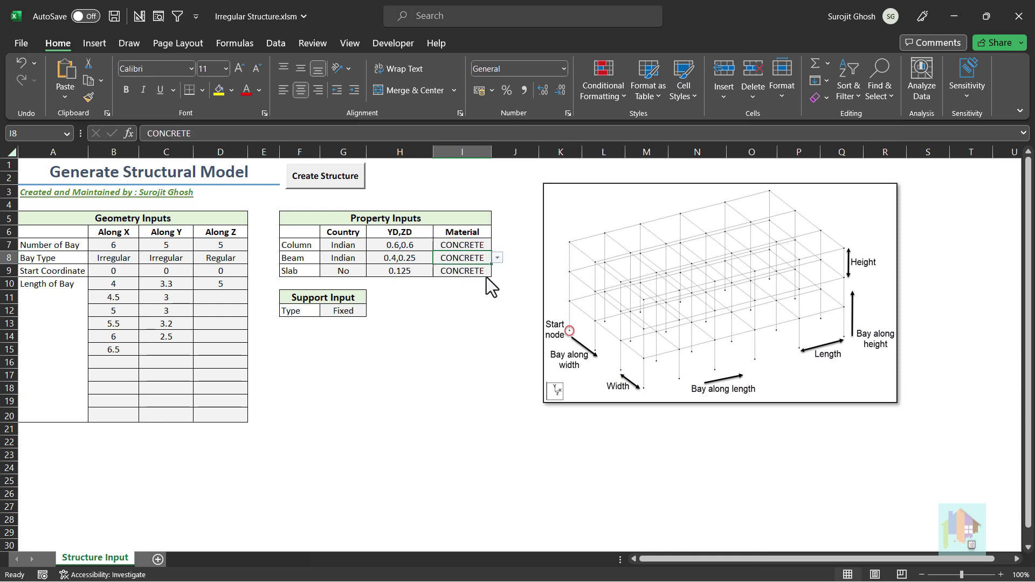
pyautogui.click(477, 293)
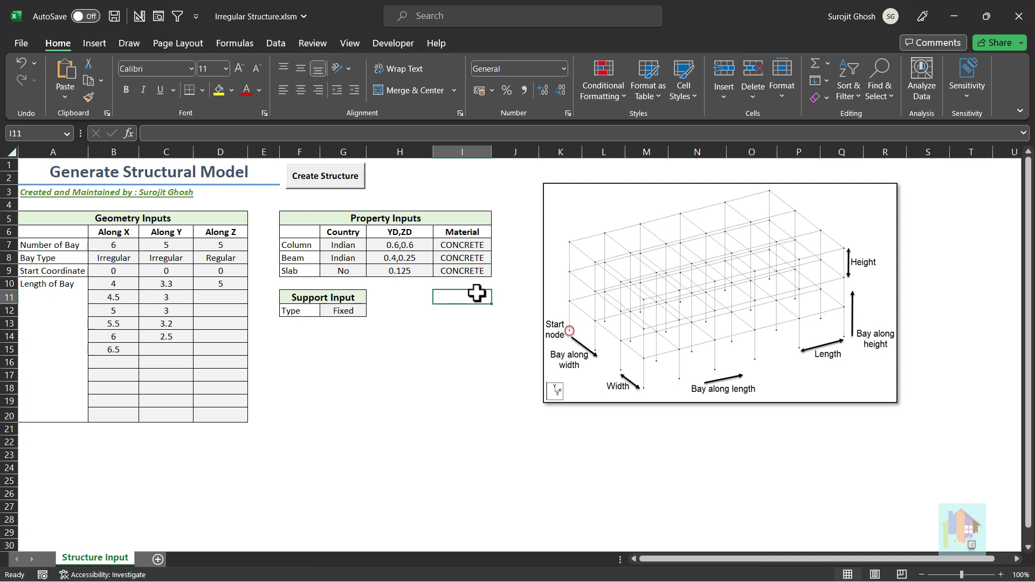
pyautogui.moveTo(373, 14); pyautogui.dragTo(706, 66)
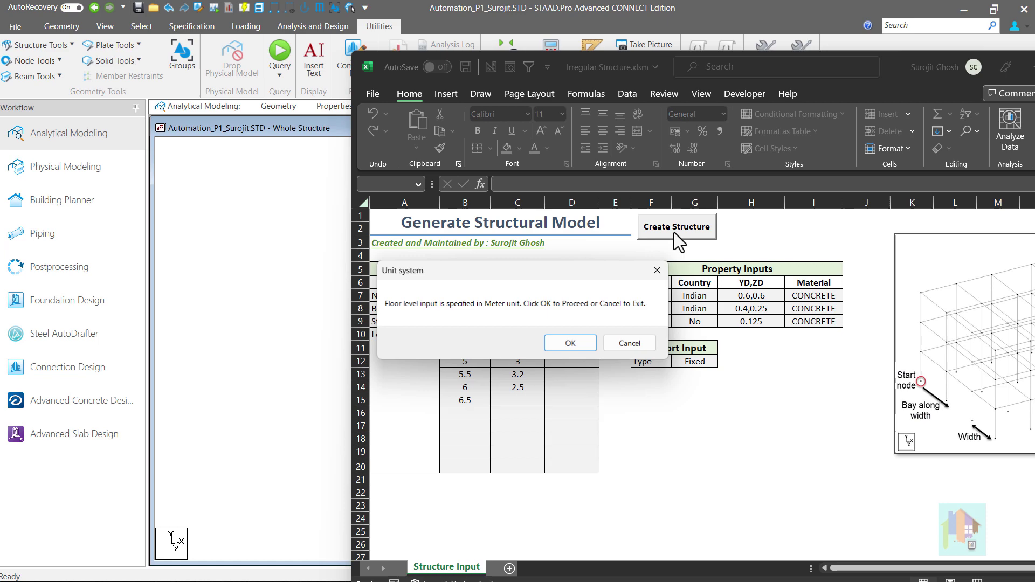
# - Accept meter units to generate the irregular frame, then show its section property assignments
pyautogui.click(572, 342)
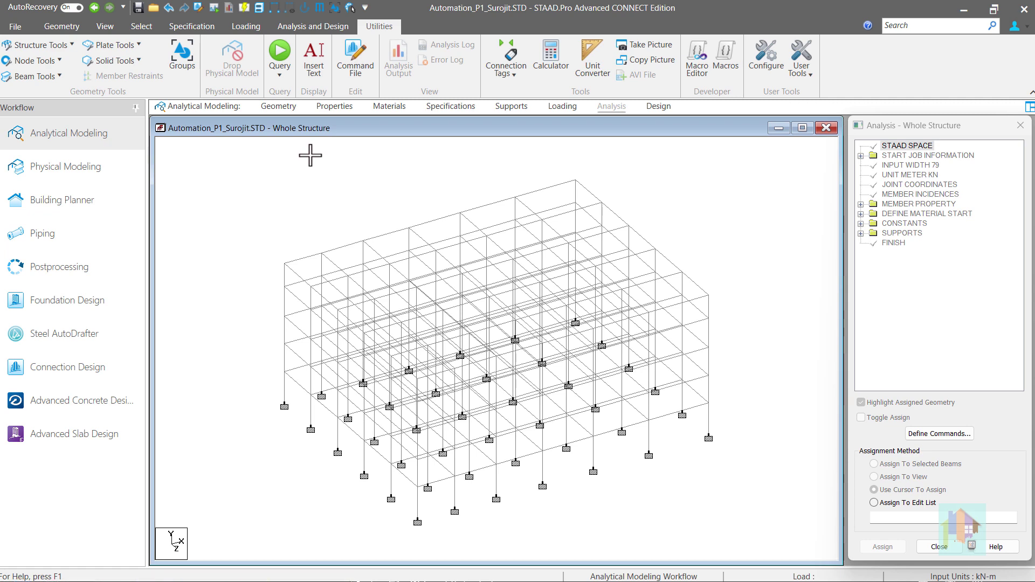
pyautogui.click(347, 106)
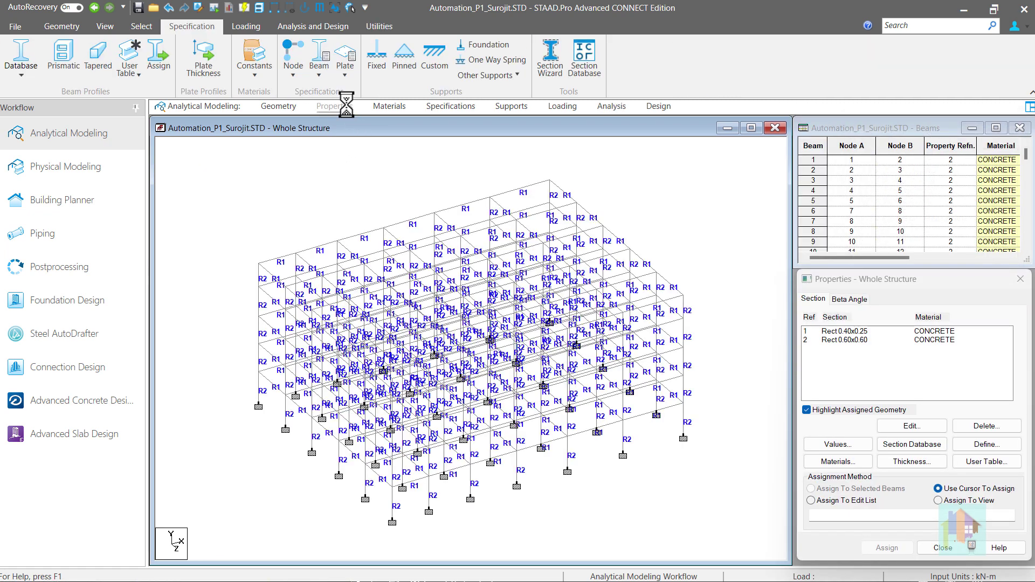
# - Highlight the members using the 0.40x0.25 and 0.60x0.60 sections, then clear the highlighting
pyautogui.click(859, 332)
pyautogui.click(853, 341)
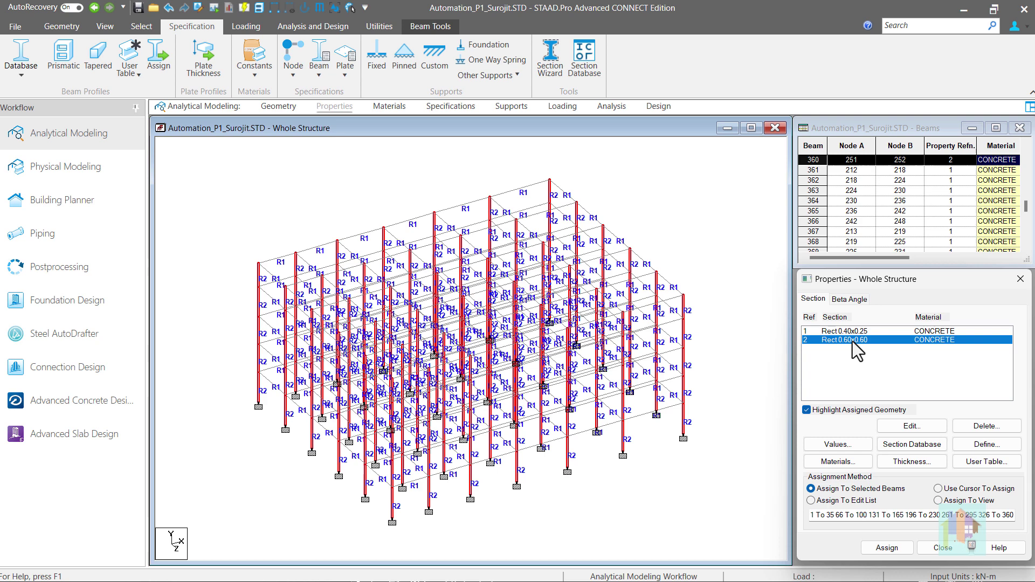
pyautogui.click(238, 316)
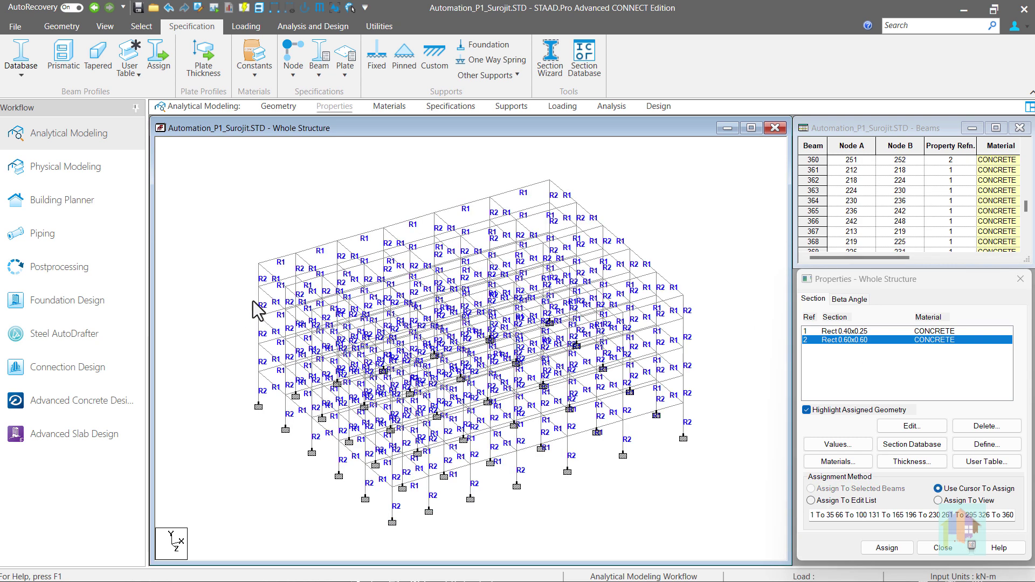
# - Inspect the frame in a rotated 3D rendering, then close the rendering
pyautogui.rightClick(241, 377)
pyautogui.click(289, 543)
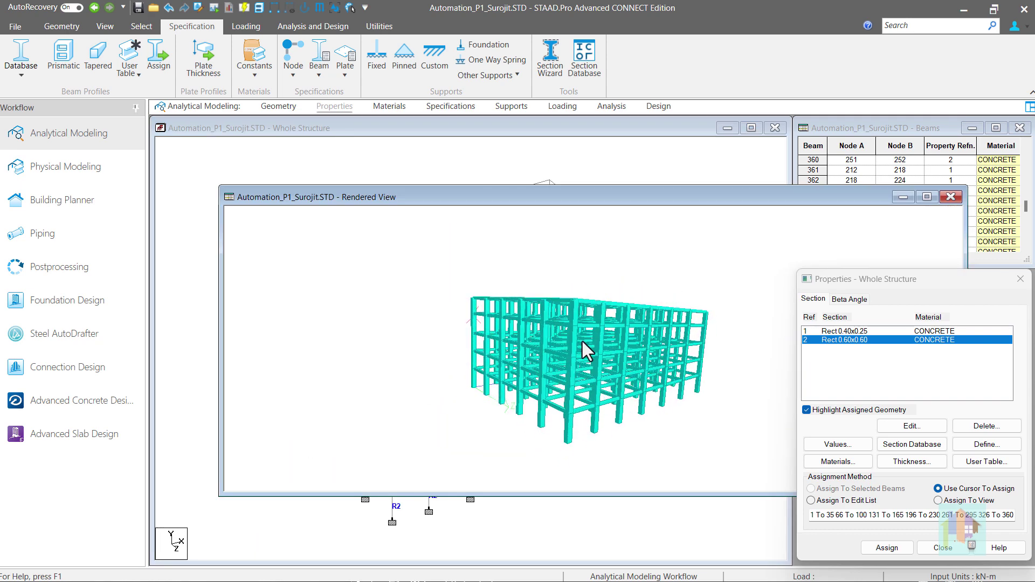
pyautogui.moveTo(584, 342); pyautogui.dragTo(554, 382)
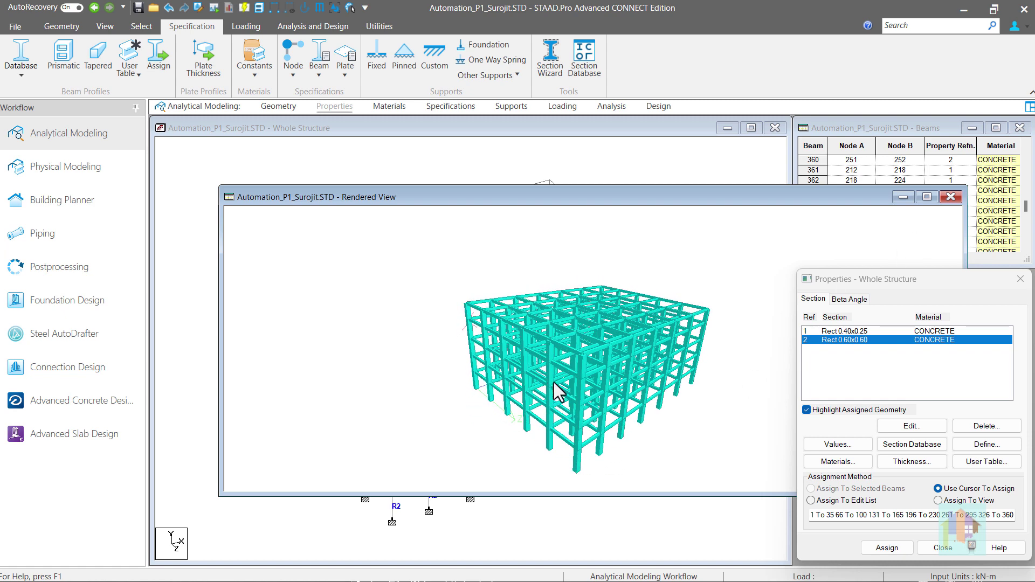
pyautogui.click(950, 197)
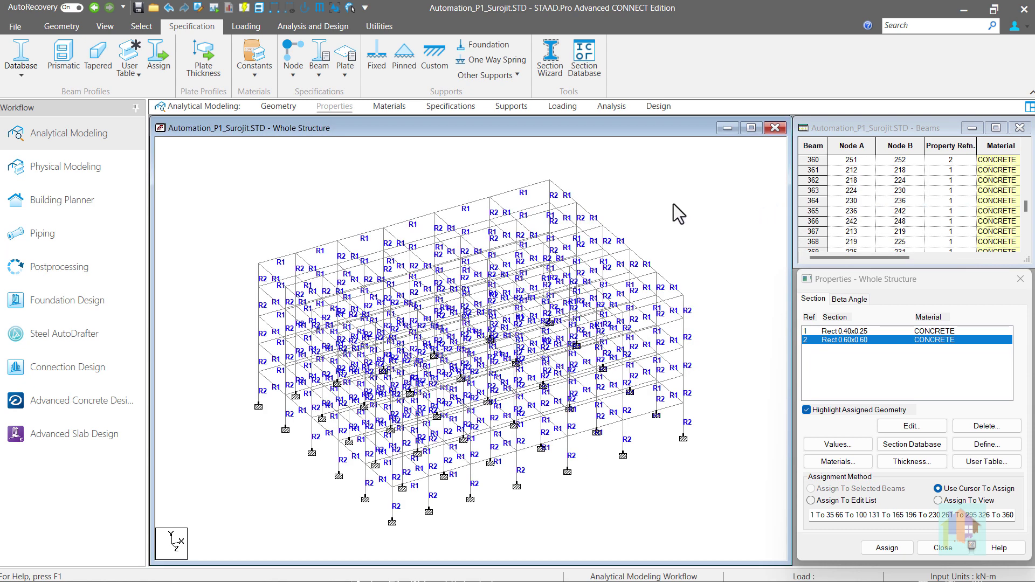
pyautogui.click(394, 26)
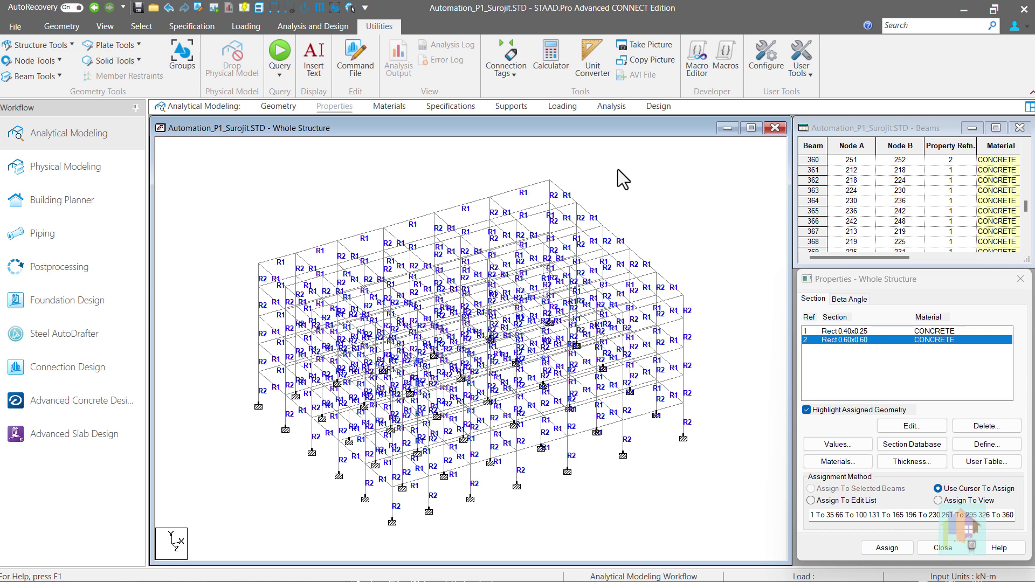
# - Run Create Solar from Modelling Tools to open Solar Structure.xlsm
pyautogui.click(798, 69)
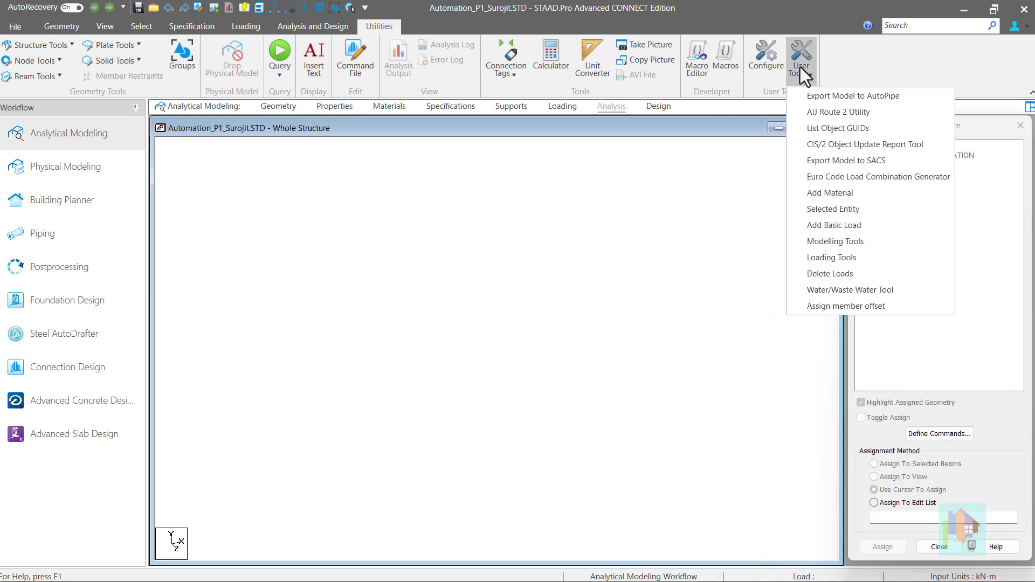
pyautogui.click(825, 241)
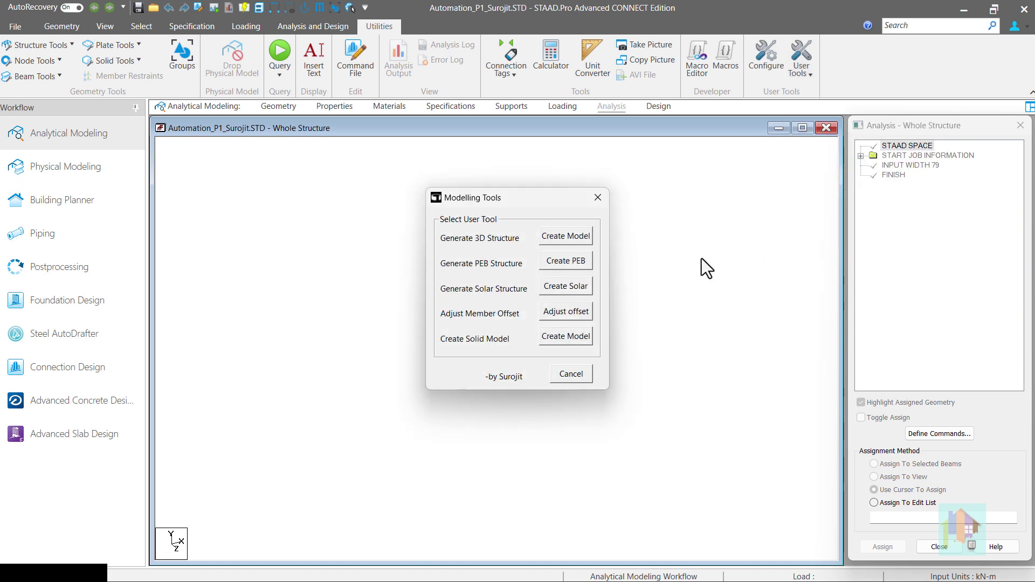
pyautogui.click(579, 287)
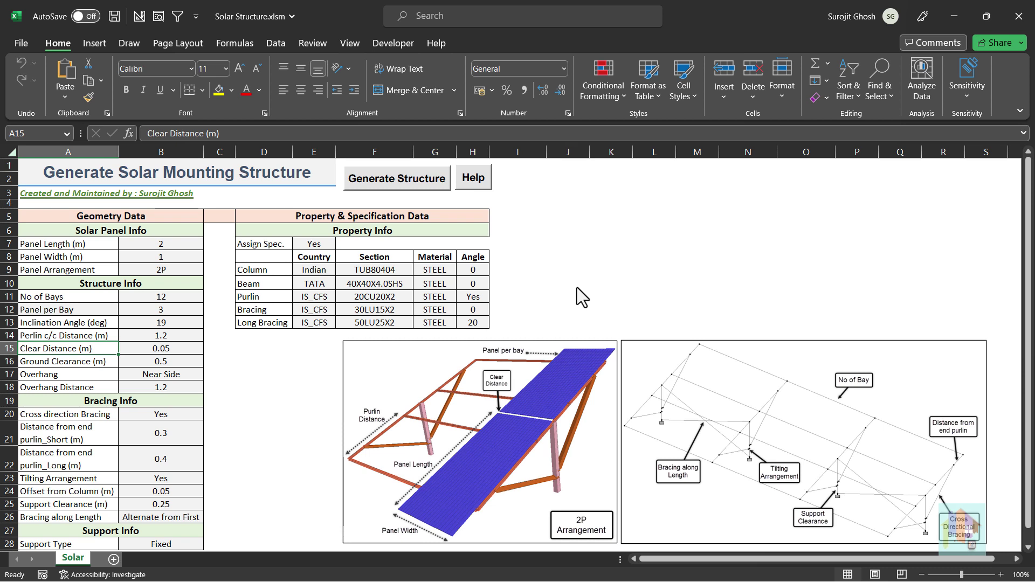
# - Keep the 2P panel arrangement and check panel width, bays, inclination and ground clearance values
pyautogui.click(188, 272)
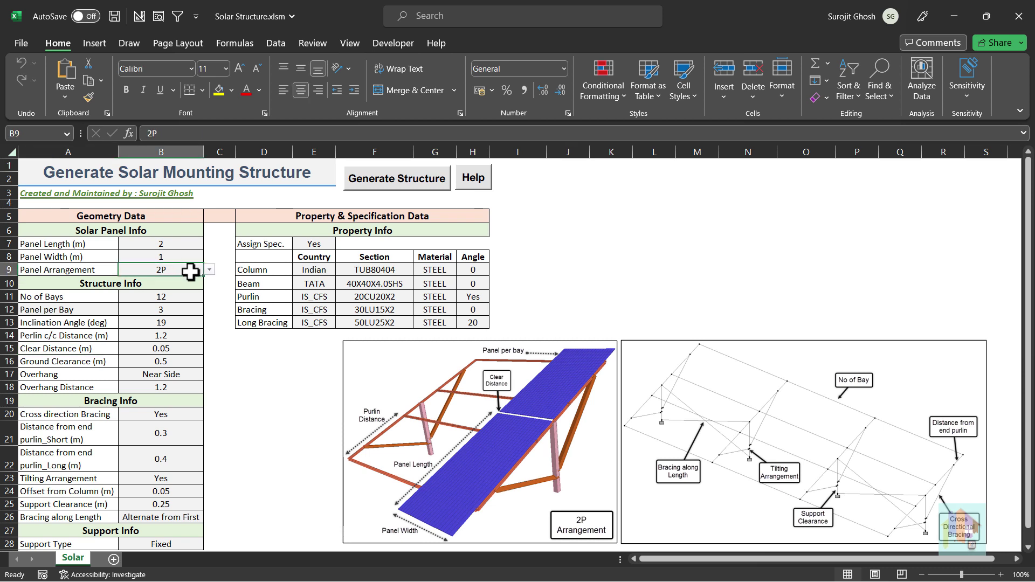
pyautogui.click(209, 270)
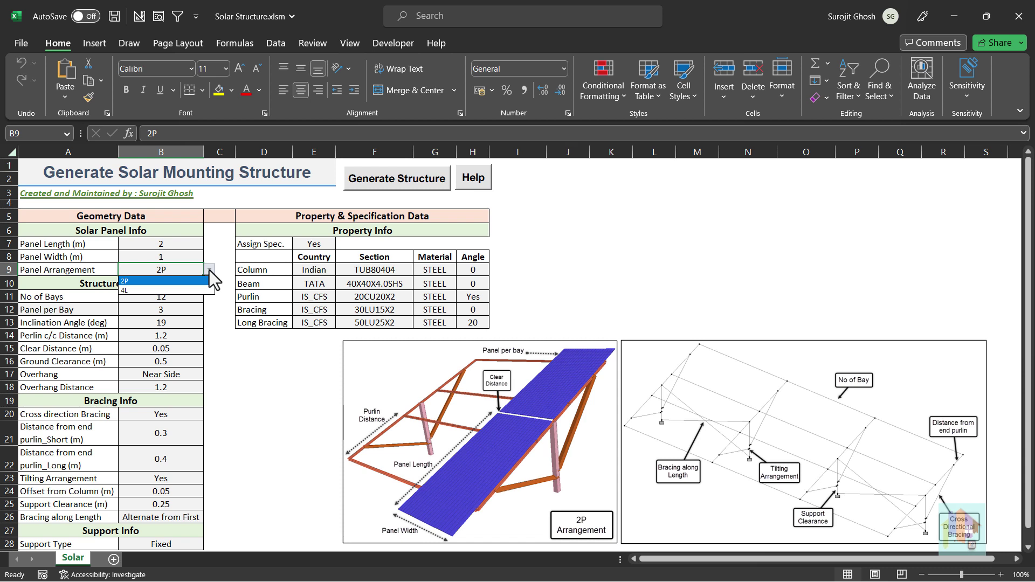
pyautogui.click(209, 270)
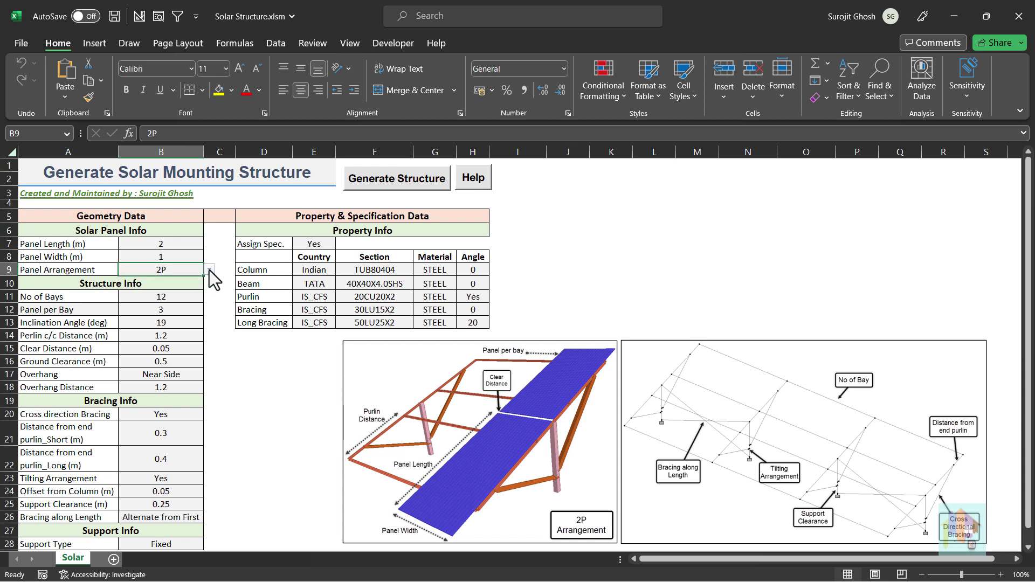
pyautogui.click(181, 252)
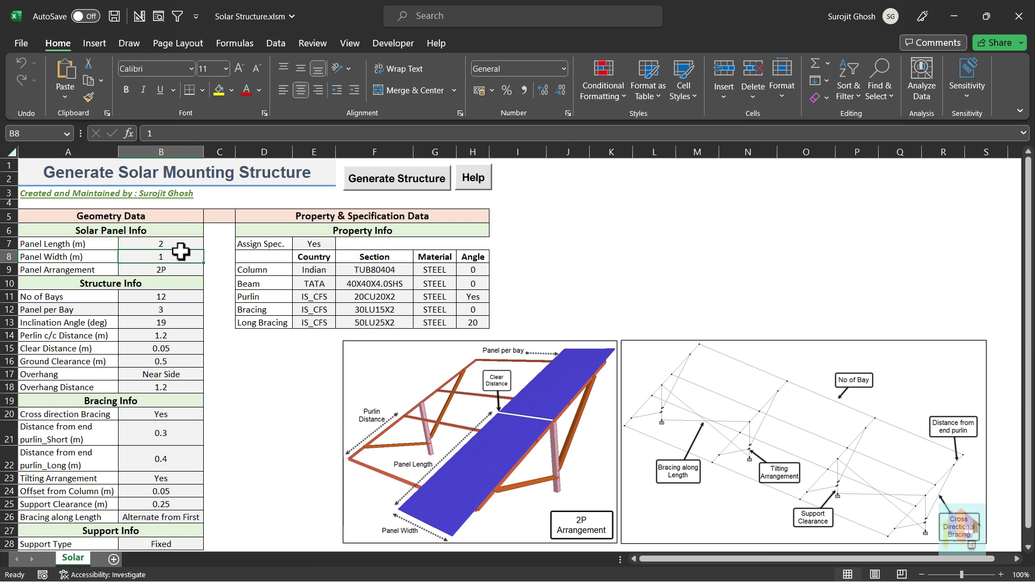
pyautogui.click(170, 299)
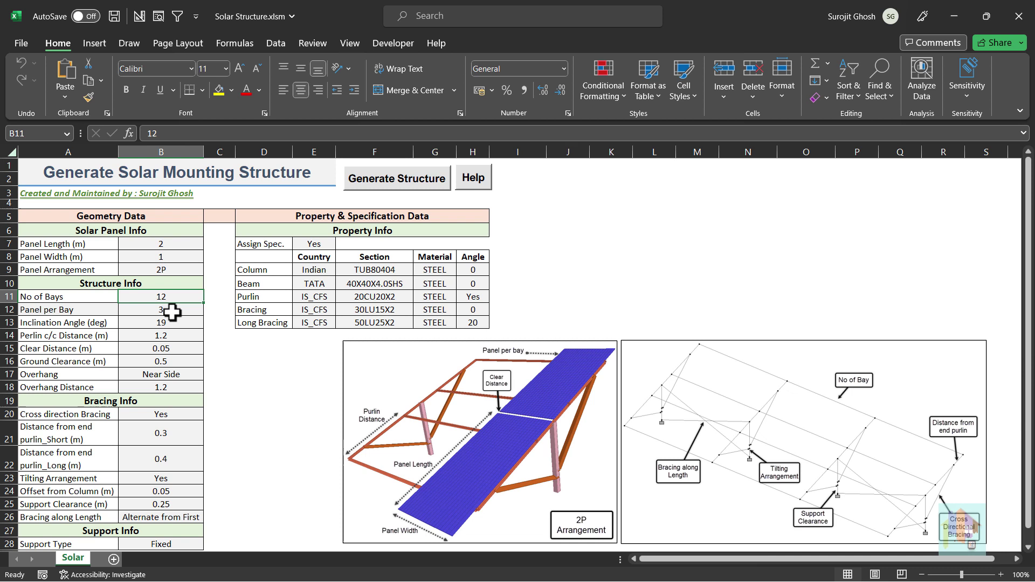
pyautogui.click(172, 322)
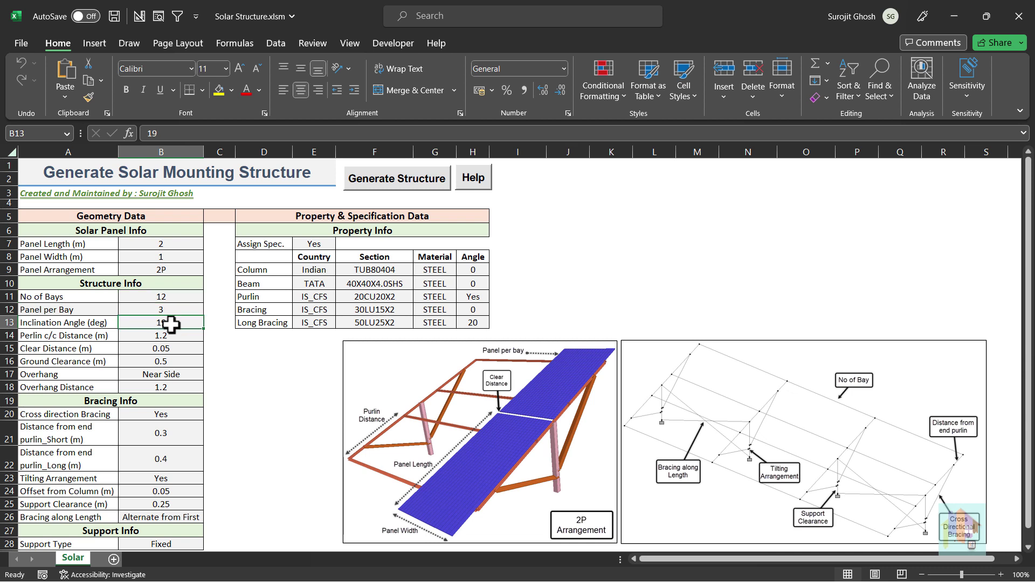
pyautogui.click(173, 361)
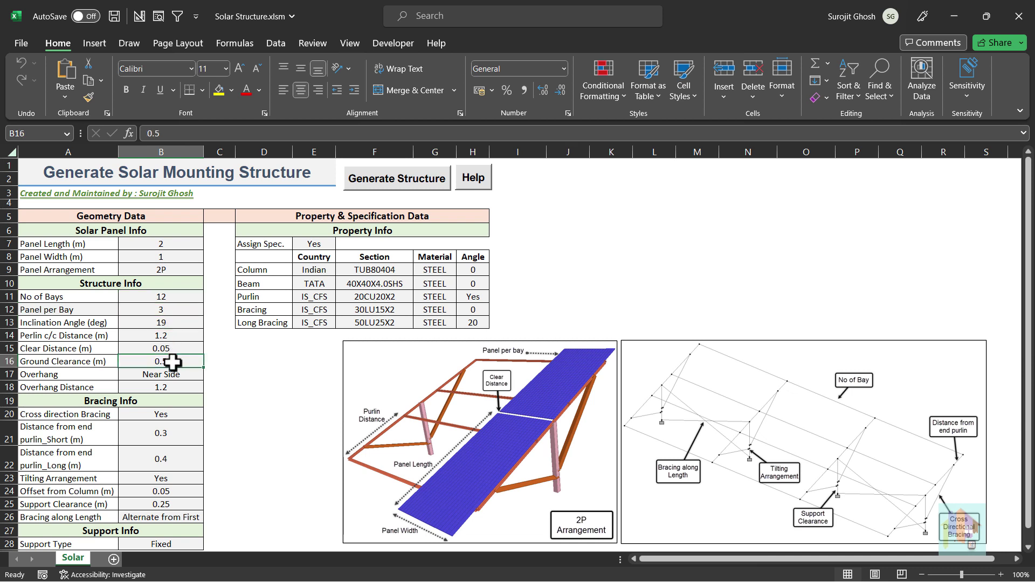
# - Set the overhang to Both Side, keep cross direction bracing Yes, and check bracing along length
pyautogui.click(195, 374)
pyautogui.click(209, 375)
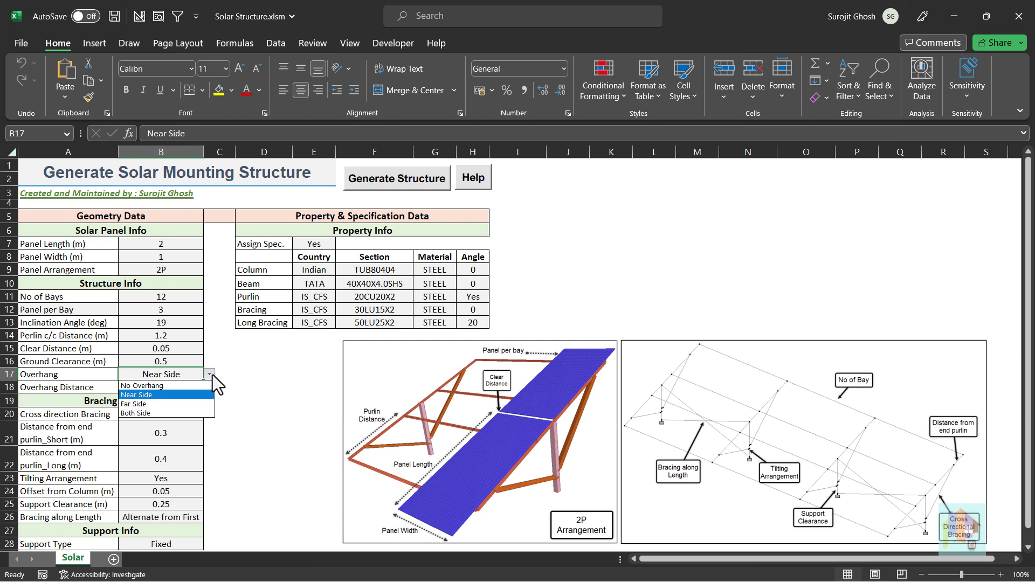
pyautogui.click(189, 414)
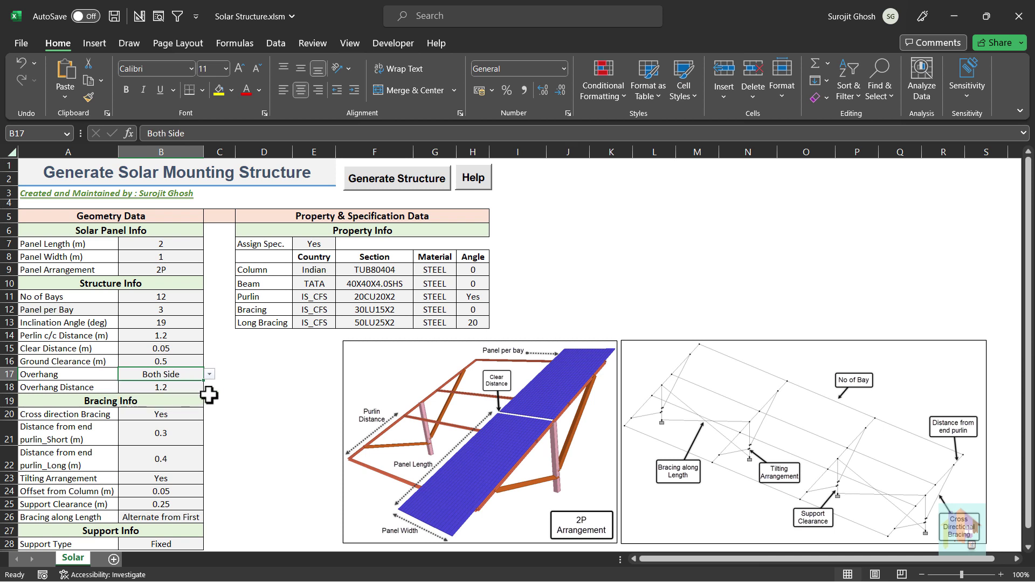
pyautogui.click(199, 414)
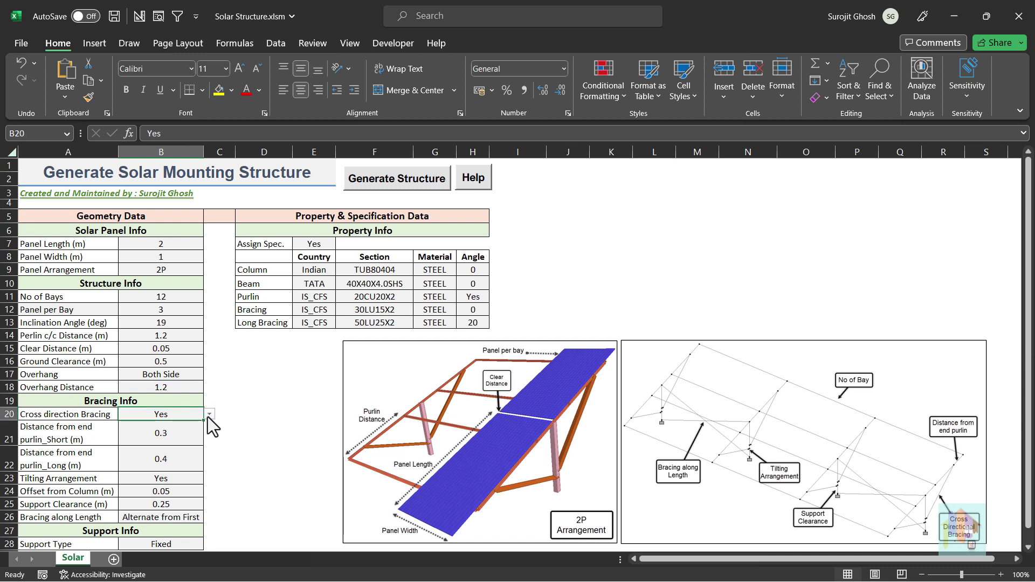
pyautogui.click(210, 415)
pyautogui.click(208, 425)
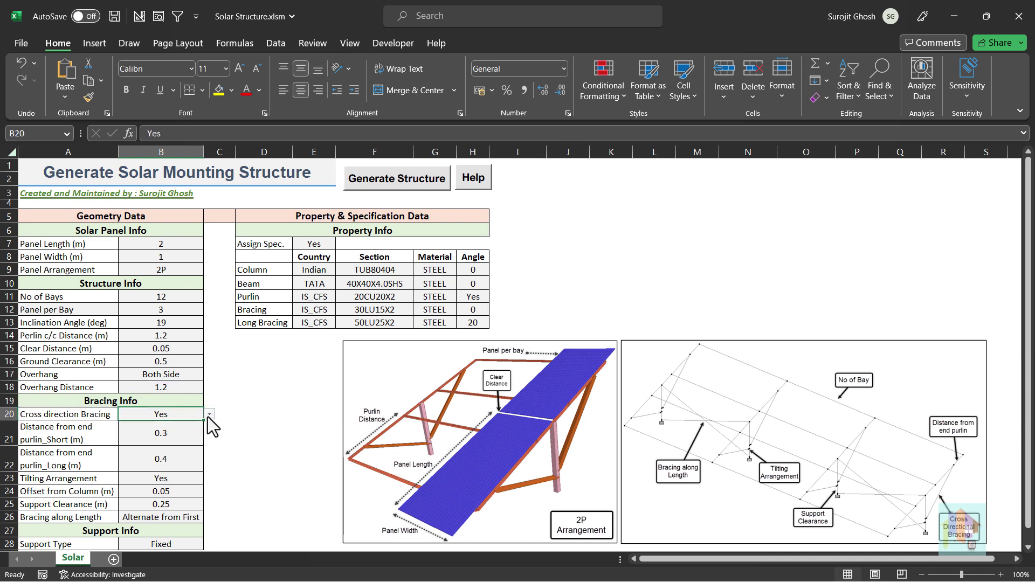
pyautogui.click(196, 517)
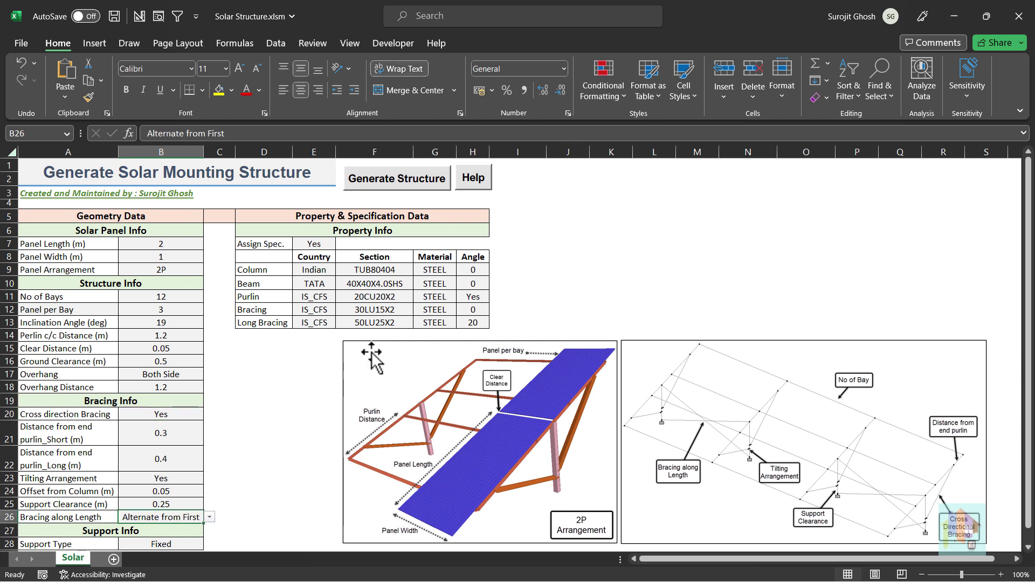
pyautogui.click(327, 269)
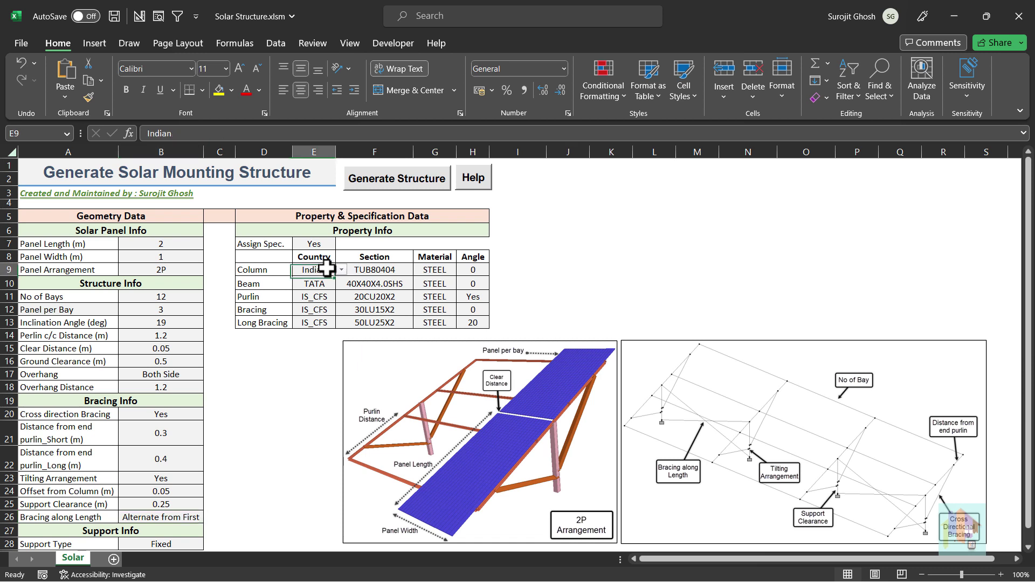
pyautogui.click(341, 270)
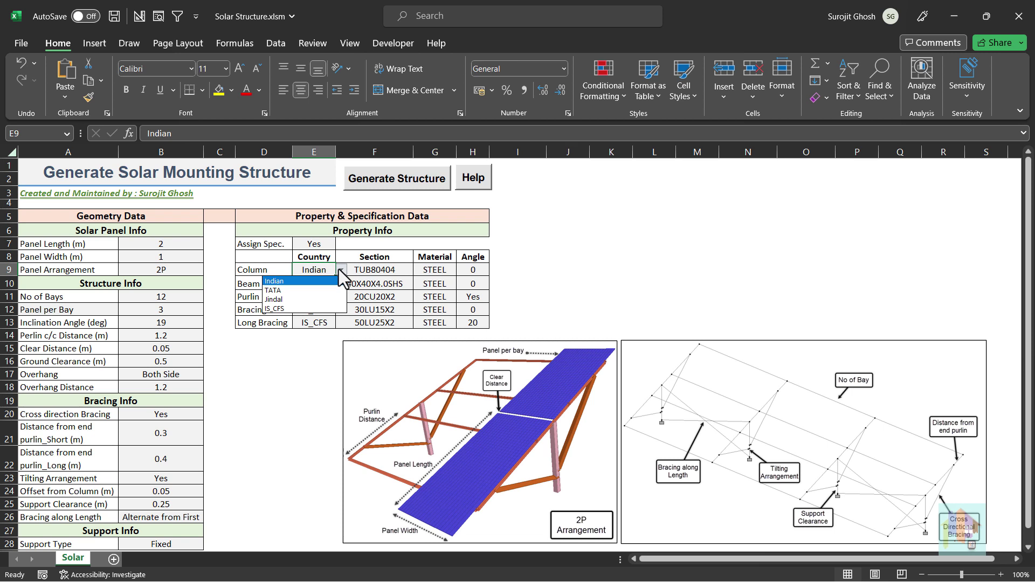
pyautogui.click(339, 270)
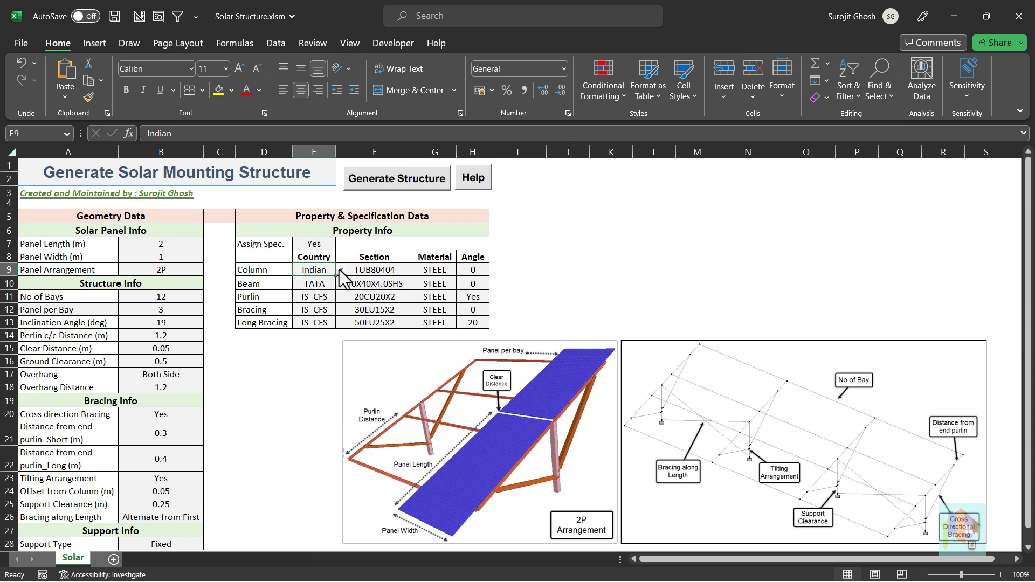
pyautogui.click(323, 296)
pyautogui.click(341, 297)
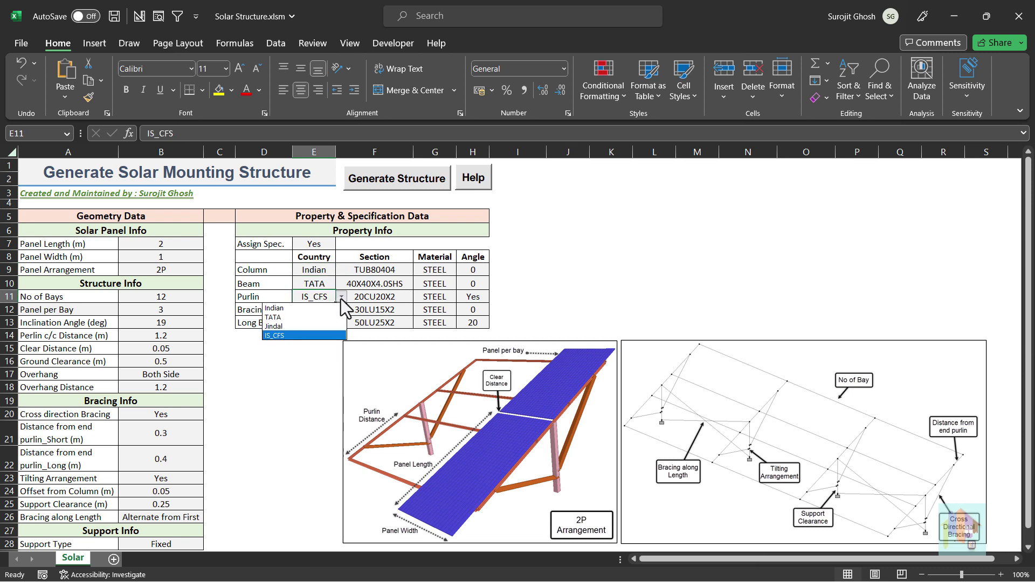
pyautogui.click(341, 299)
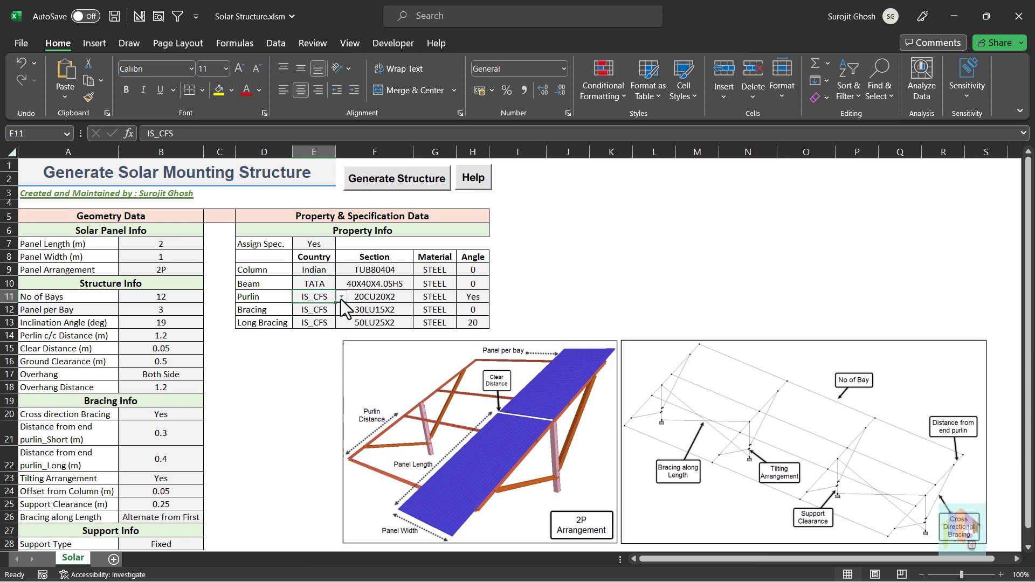
pyautogui.click(483, 297)
pyautogui.click(495, 299)
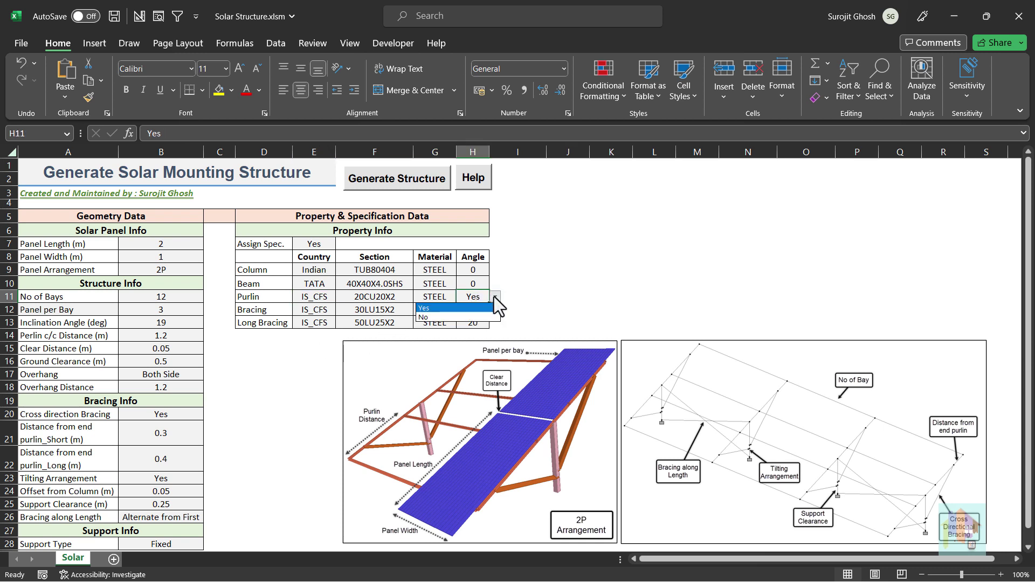
pyautogui.click(495, 297)
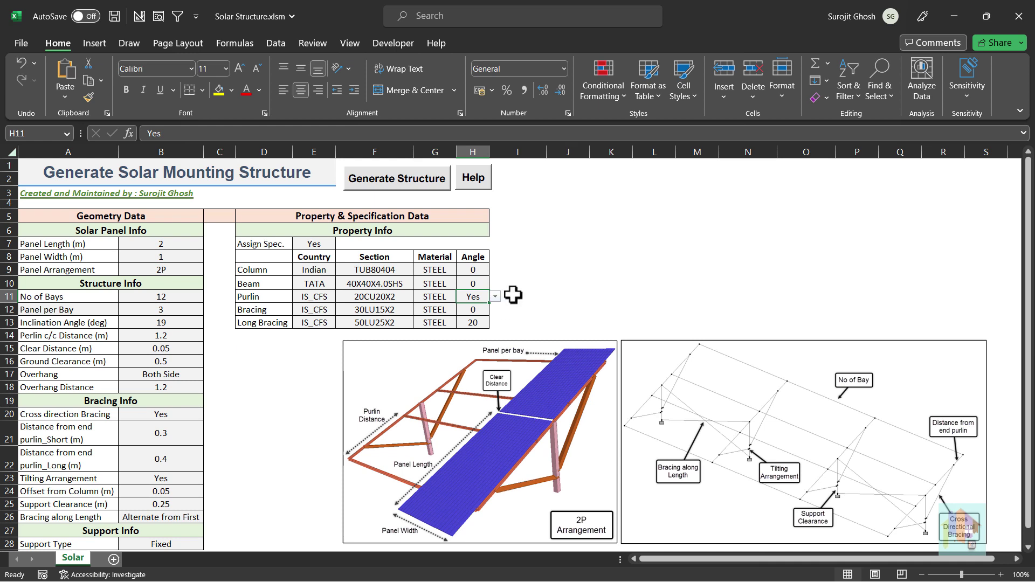
# - Run Generate Structure from the spreadsheet, then view the solar model from the side, fitted whole
pyautogui.moveTo(355, 17); pyautogui.dragTo(775, 54)
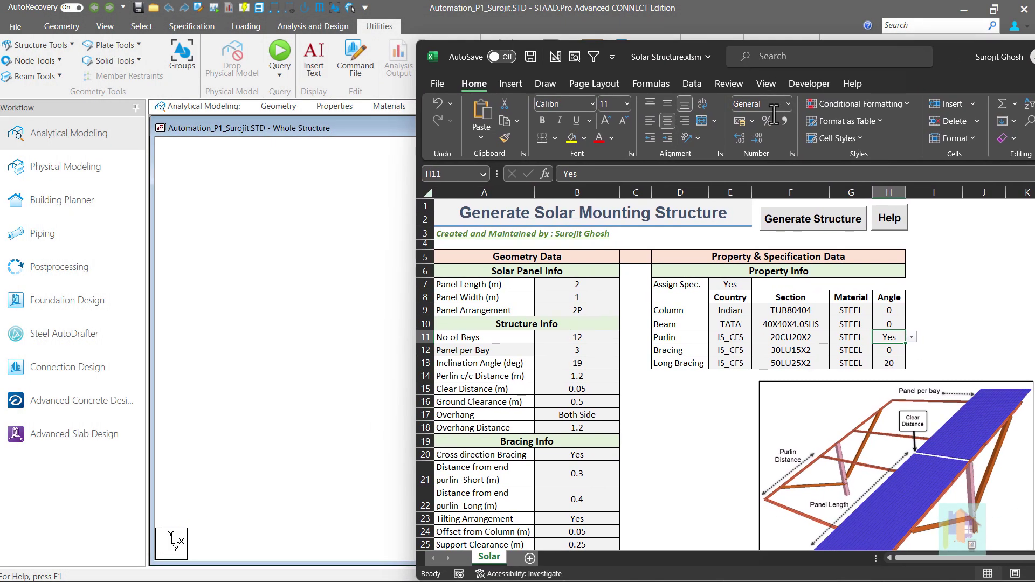
pyautogui.click(823, 222)
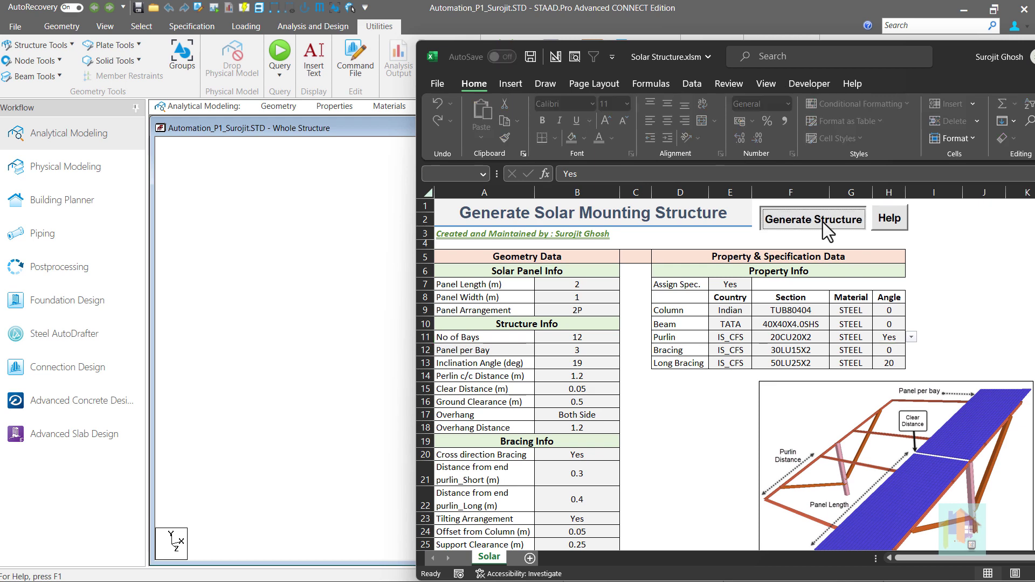
pyautogui.click(350, 129)
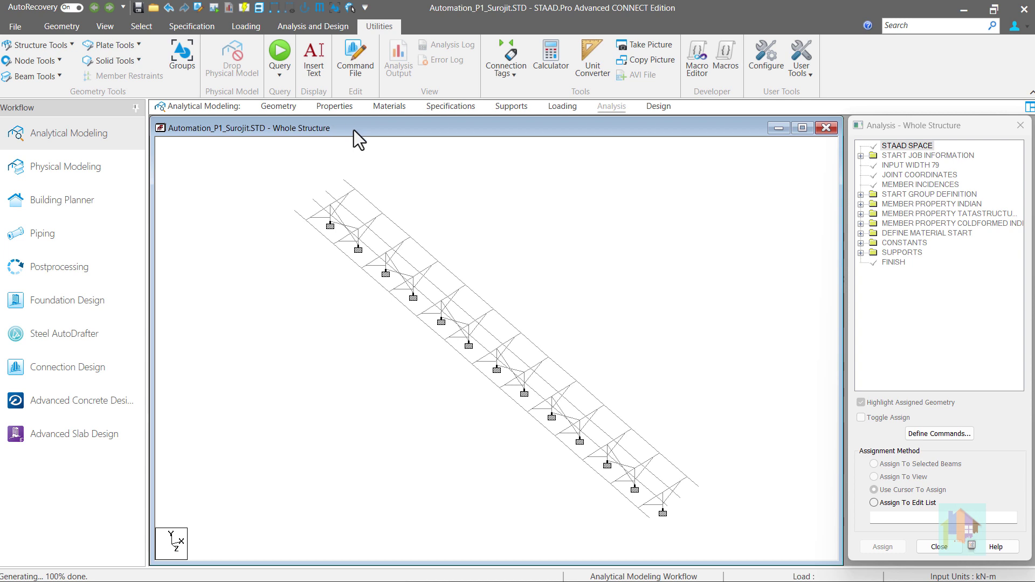
pyautogui.rightClick(438, 190)
pyautogui.click(615, 218)
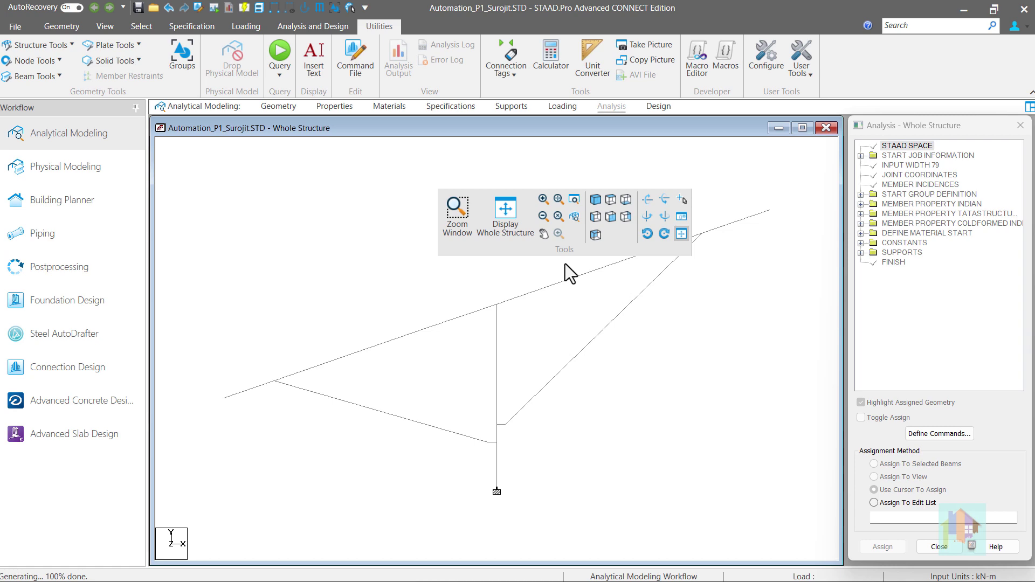
pyautogui.click(507, 221)
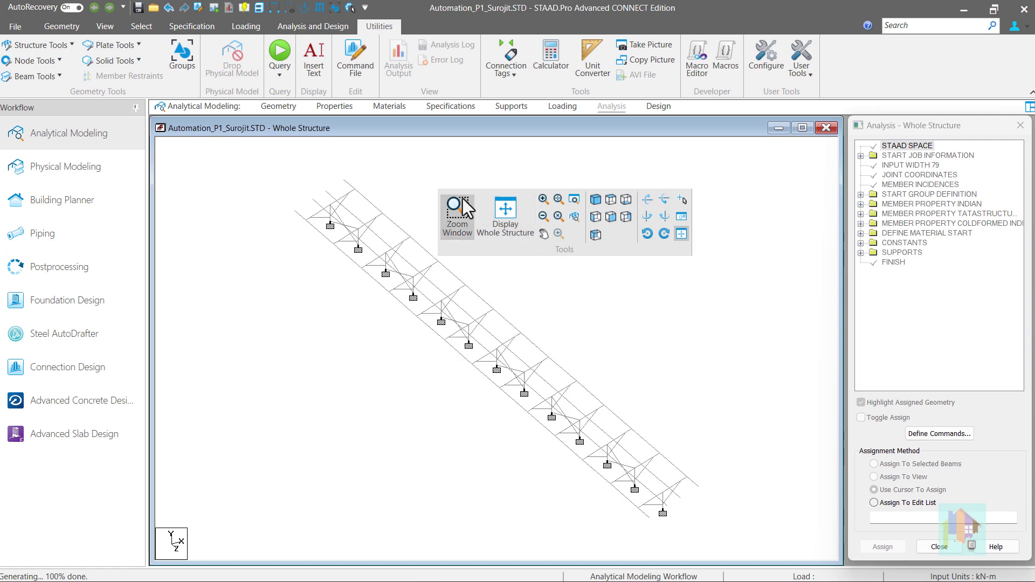
# - Review member properties: the TUB80404 and 20CU20X2 sections and the BETA 19 assignments
pyautogui.click(340, 108)
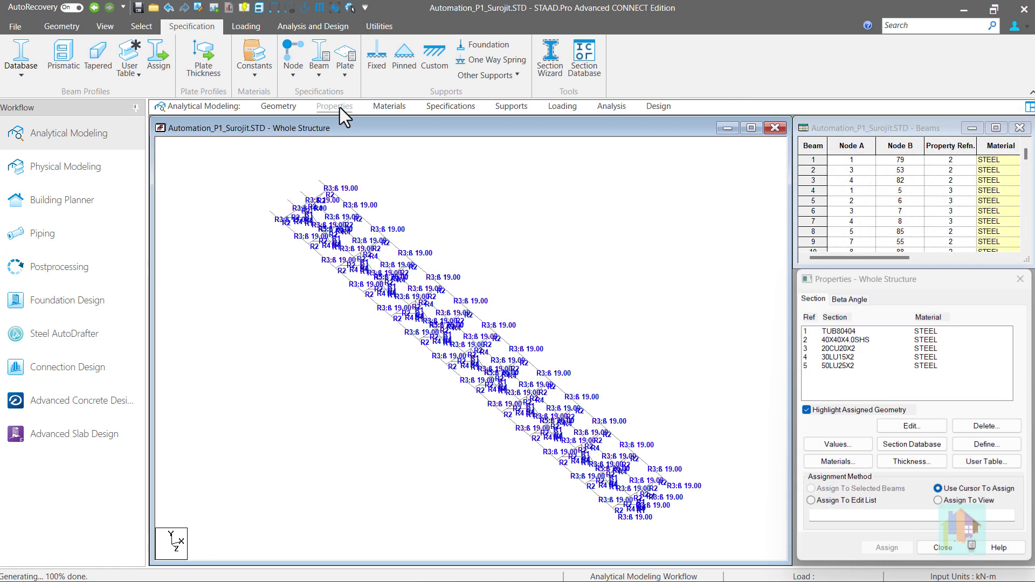
pyautogui.click(833, 334)
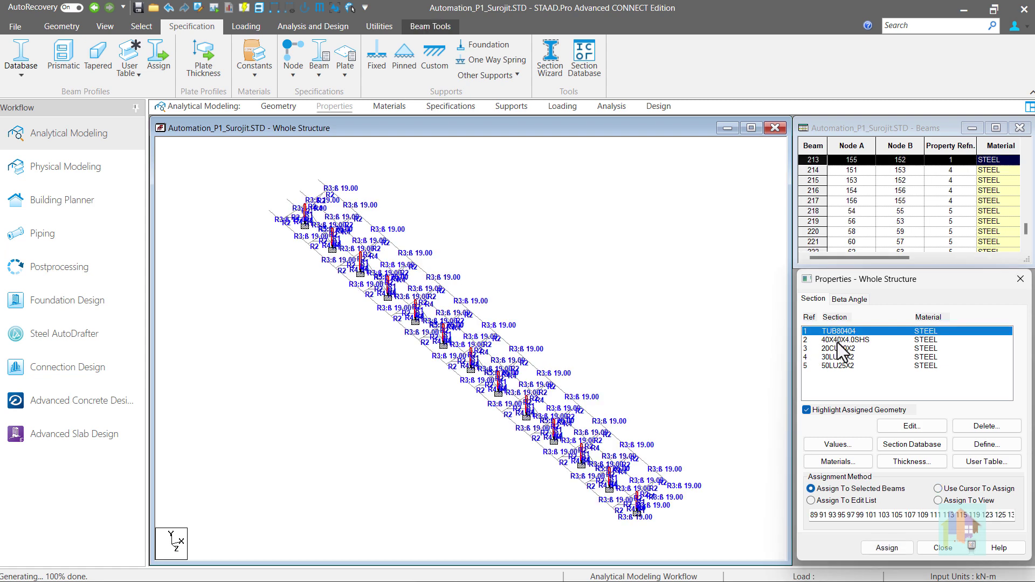
pyautogui.click(839, 348)
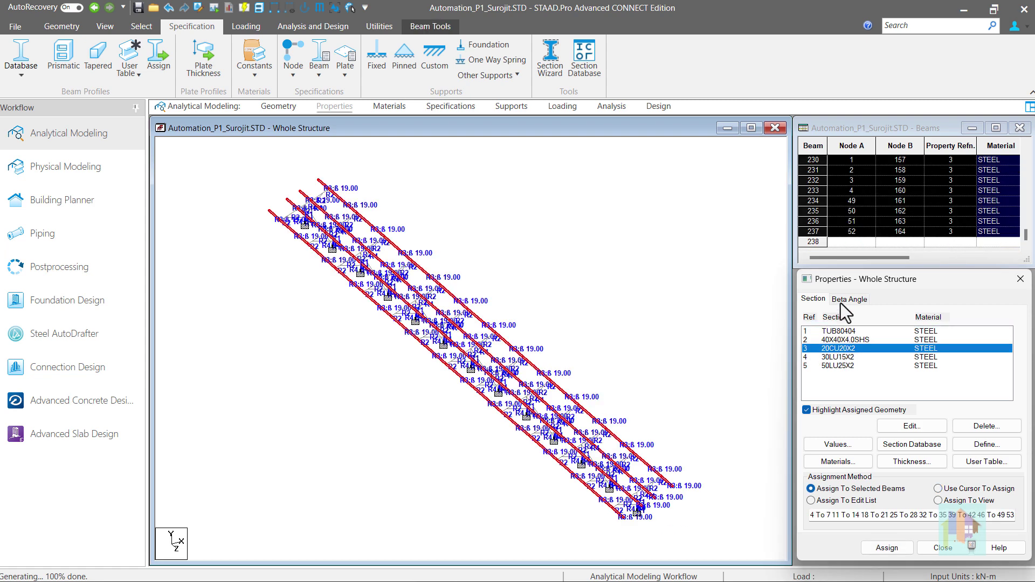
pyautogui.click(841, 301)
pyautogui.click(826, 332)
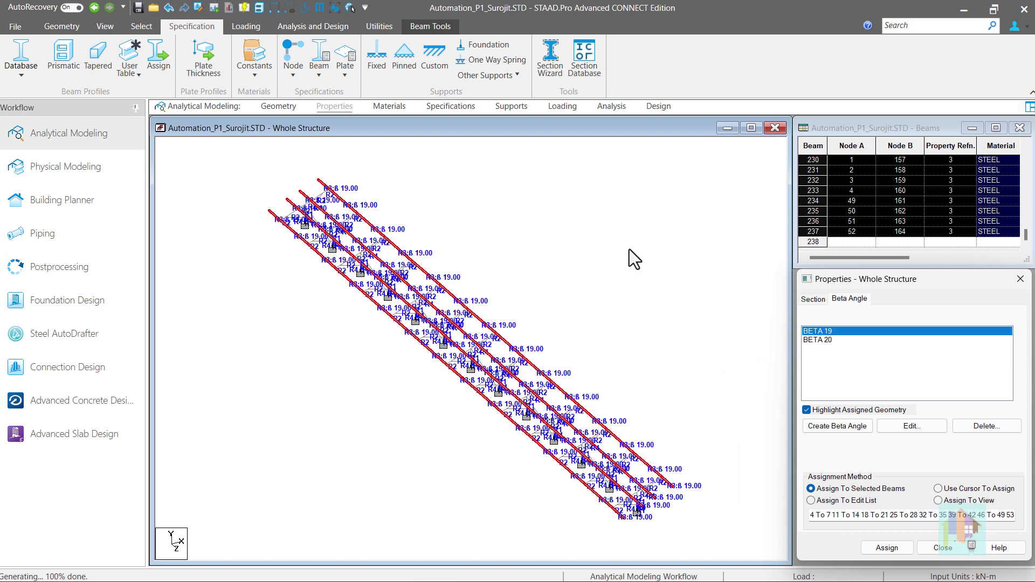
# - Highlight the _COLUMN and _BEAM member groups, then move to the loading page
pyautogui.click(451, 174)
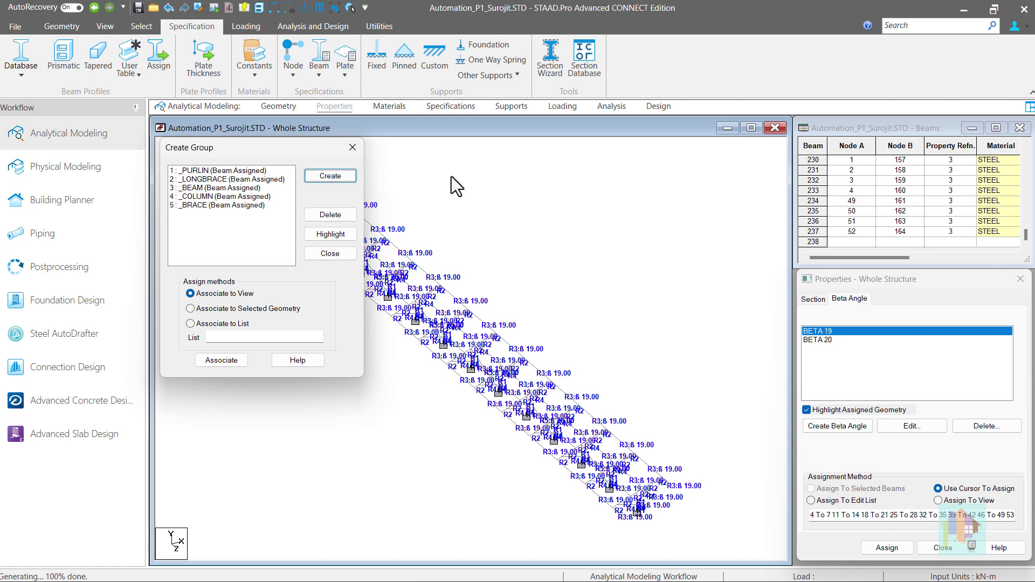
pyautogui.click(241, 196)
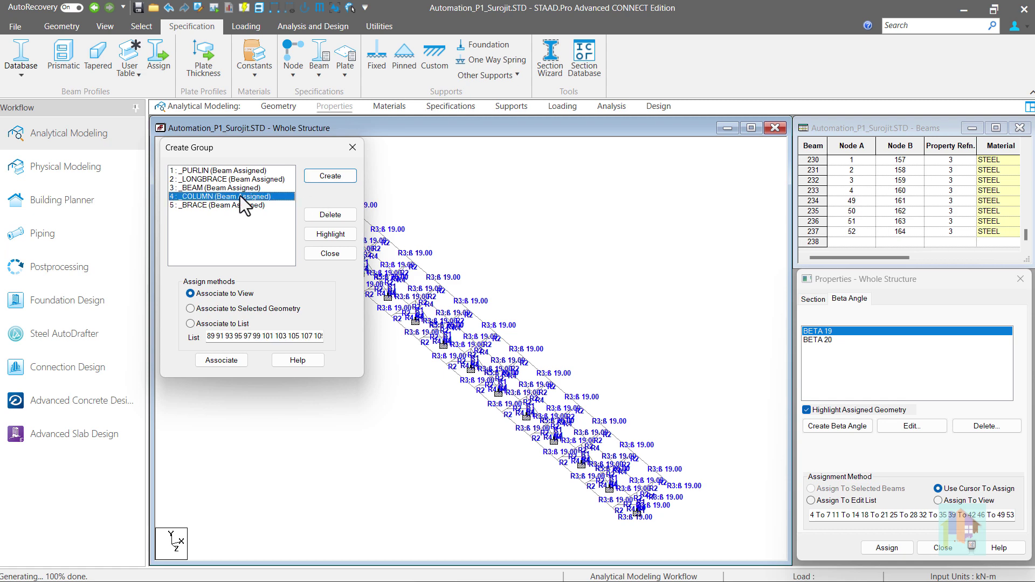
pyautogui.click(326, 234)
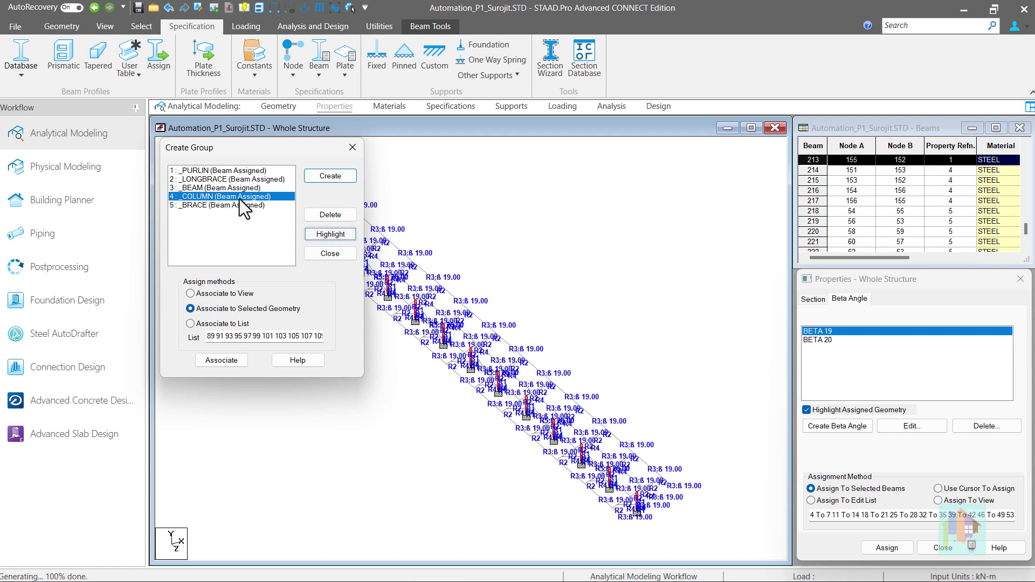
pyautogui.click(235, 188)
pyautogui.click(328, 236)
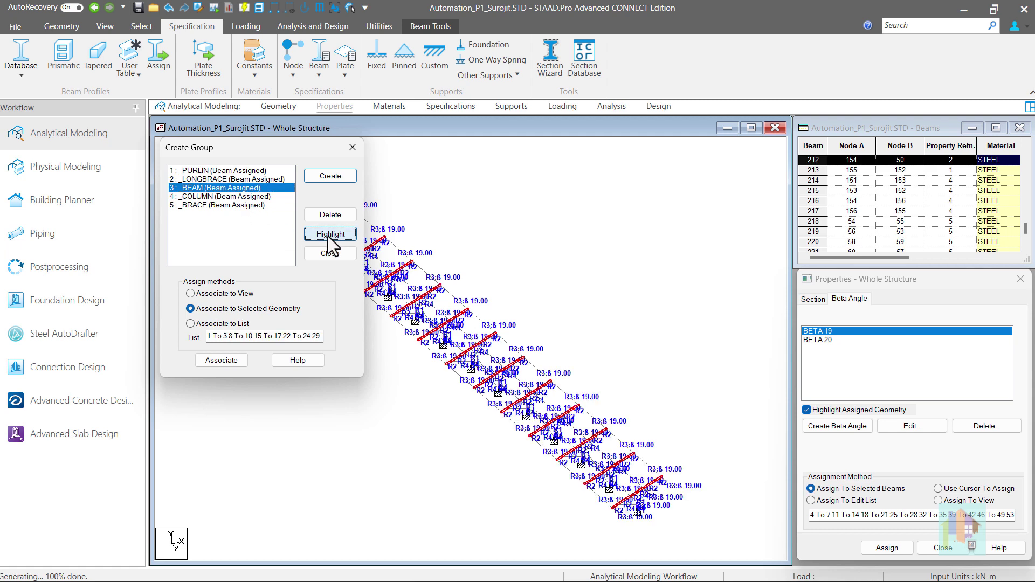
pyautogui.click(331, 254)
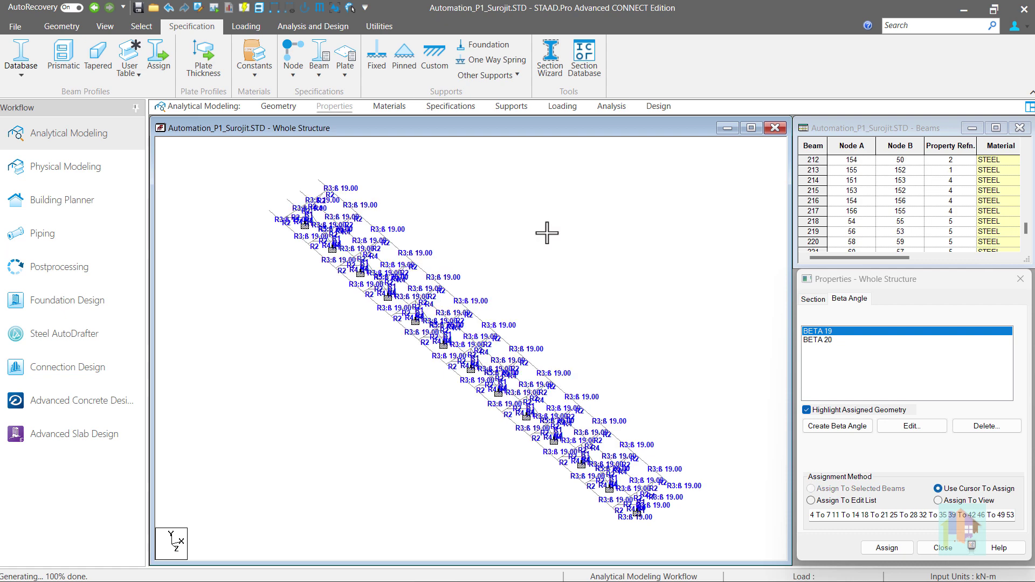
pyautogui.click(563, 109)
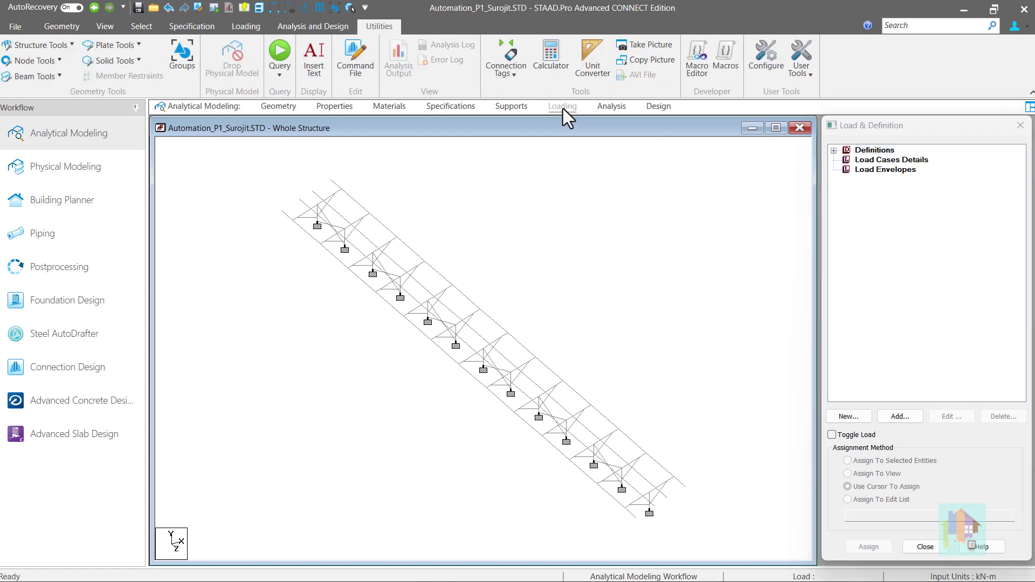
# - Preview the new load case and Define Combinations options without adding anything, then open User Tools
pyautogui.click(884, 161)
pyautogui.click(901, 418)
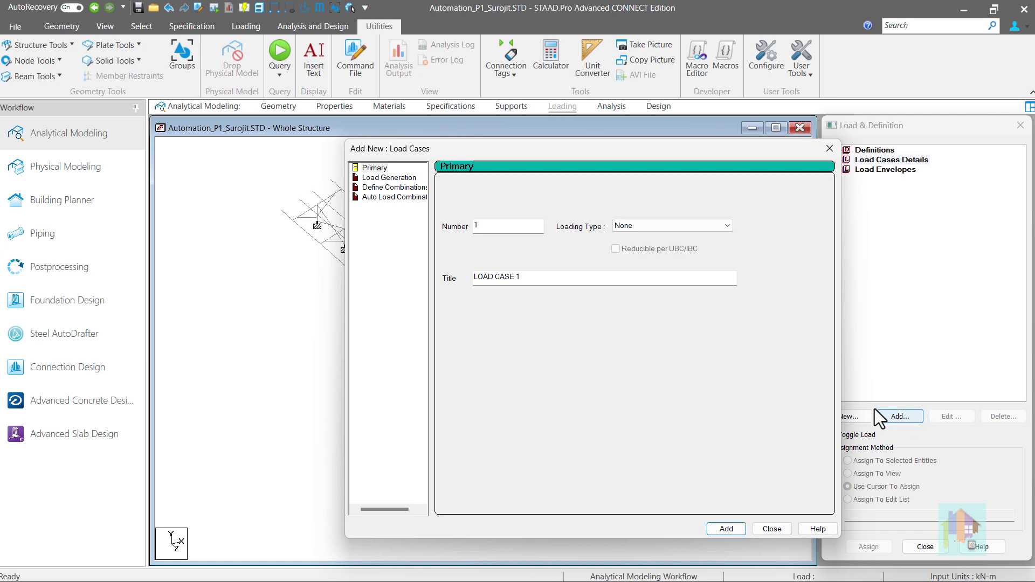
pyautogui.click(416, 189)
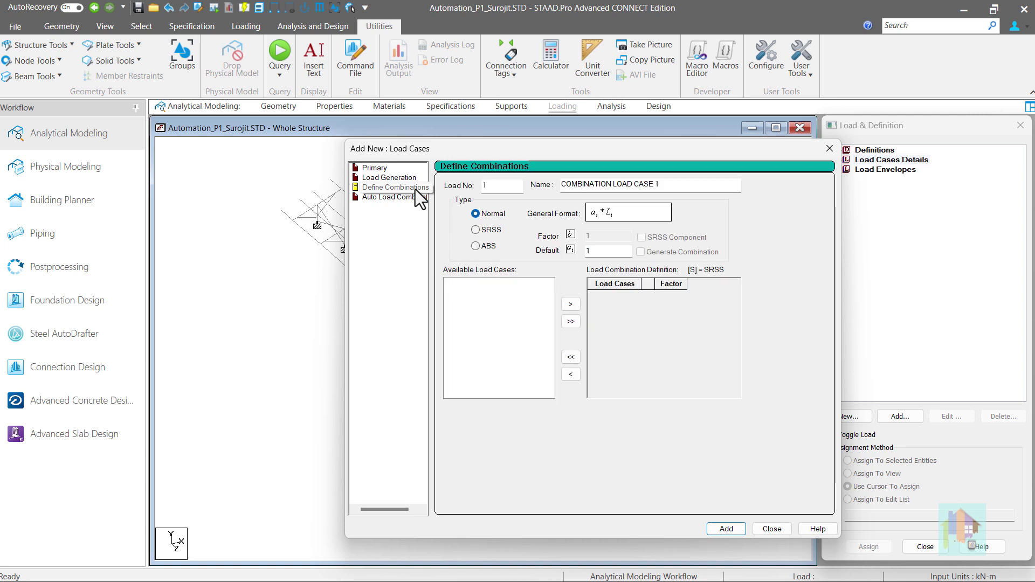
pyautogui.click(830, 148)
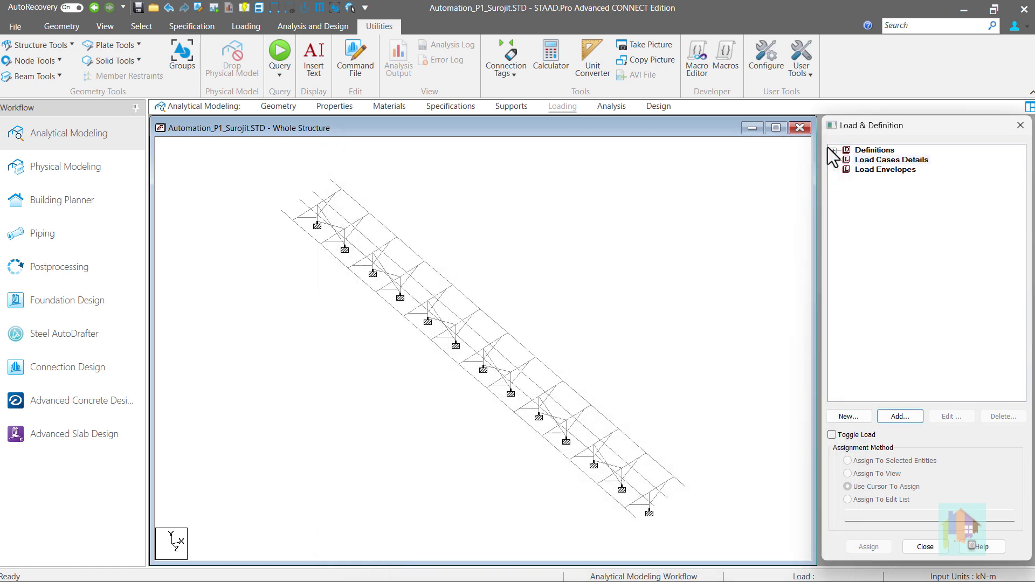
pyautogui.click(801, 80)
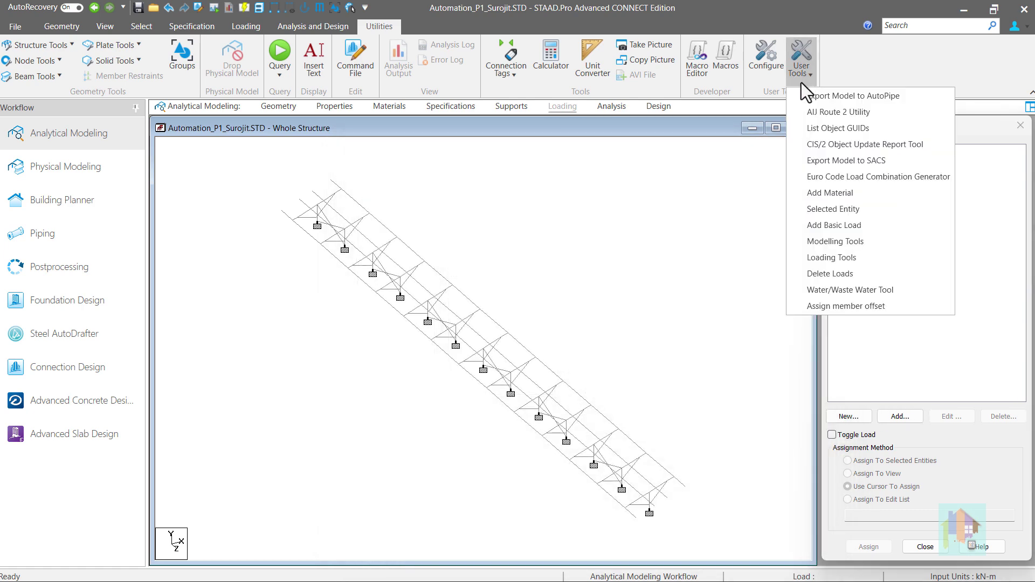
# - Use Add Basic Load to create dead, live, wind X/Z and seismic X/Z cases starting at 1
pyautogui.click(820, 229)
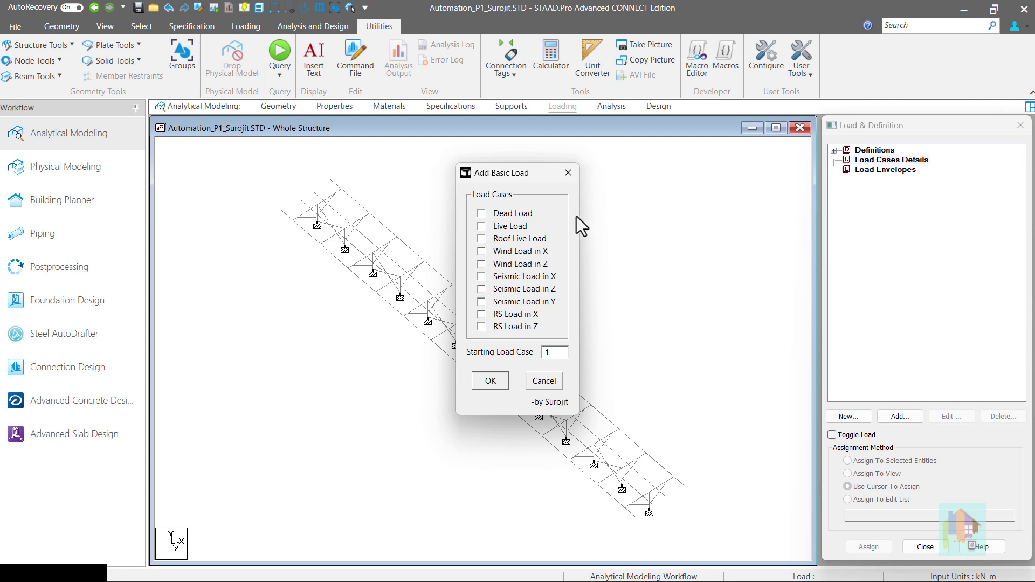
pyautogui.click(481, 227)
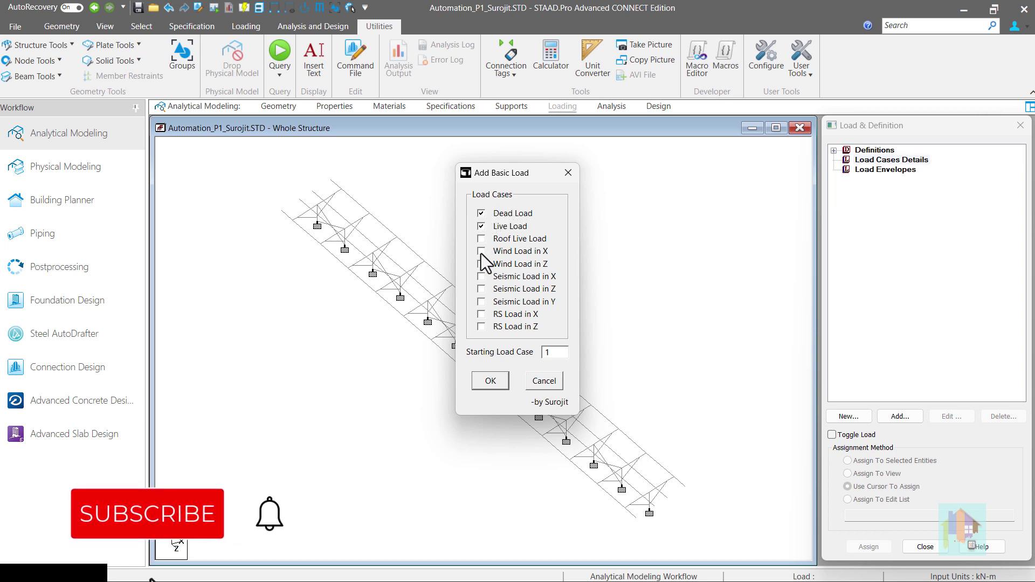
pyautogui.click(481, 252)
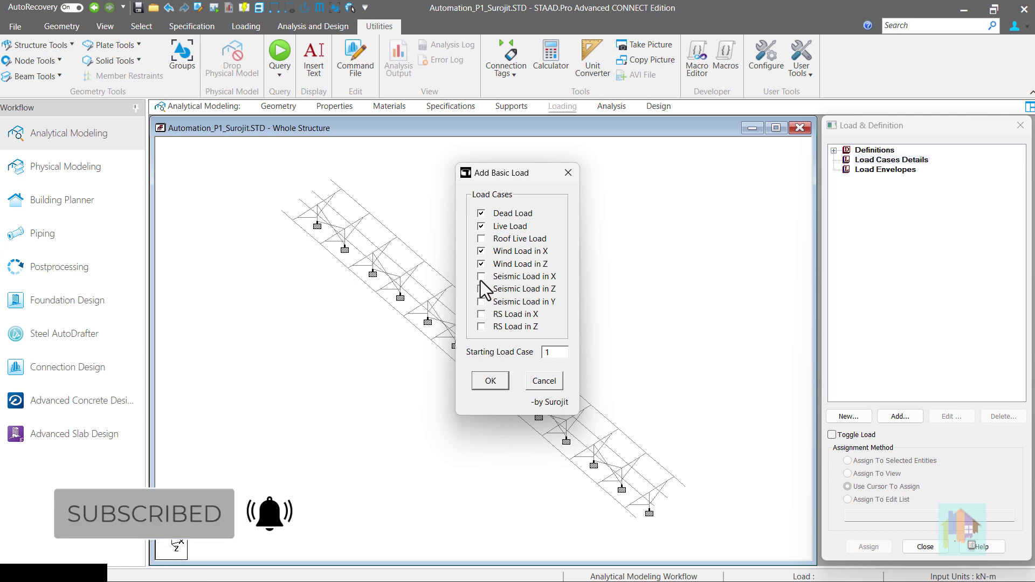
pyautogui.click(481, 277)
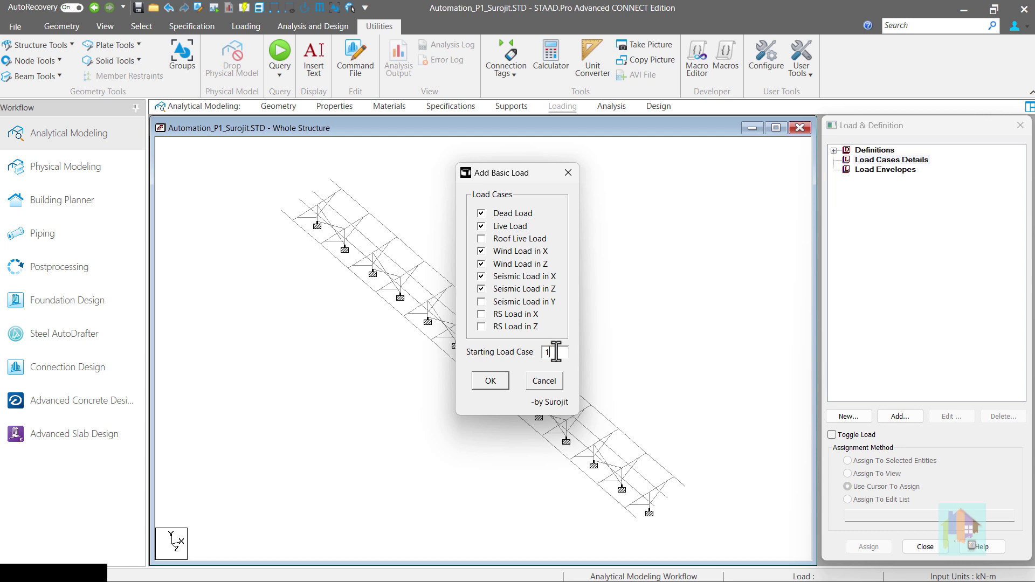
pyautogui.click(490, 381)
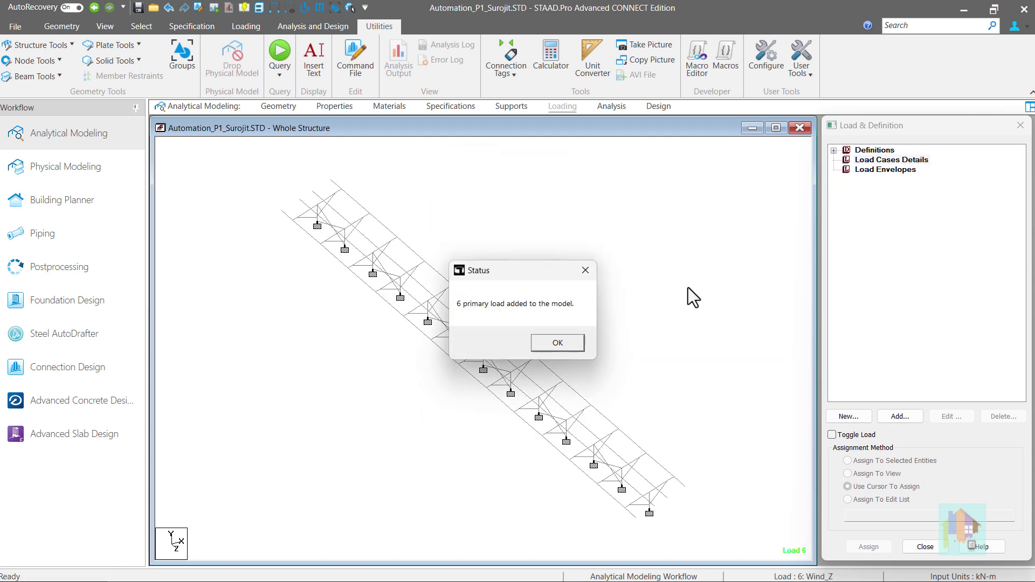
pyautogui.click(575, 342)
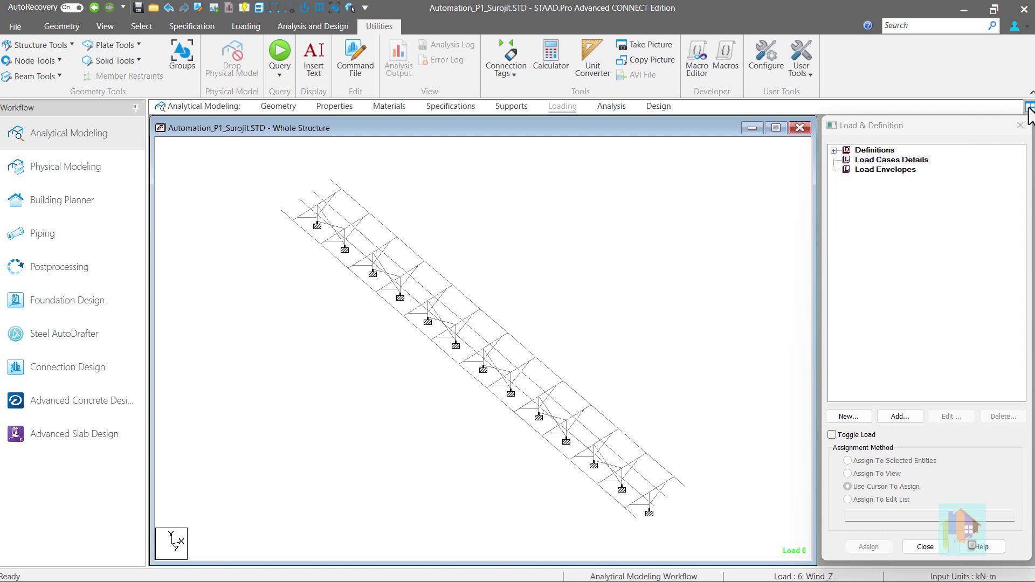
# - Review the six load cases and their primary load types, then switch to the Add Load Case_Adv workbook
pyautogui.click(834, 160)
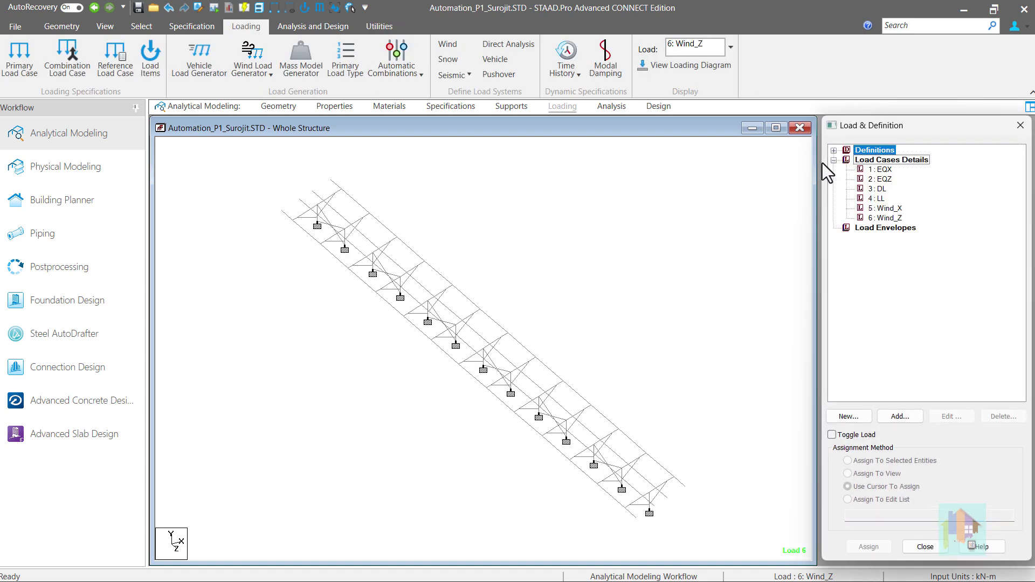
pyautogui.click(345, 60)
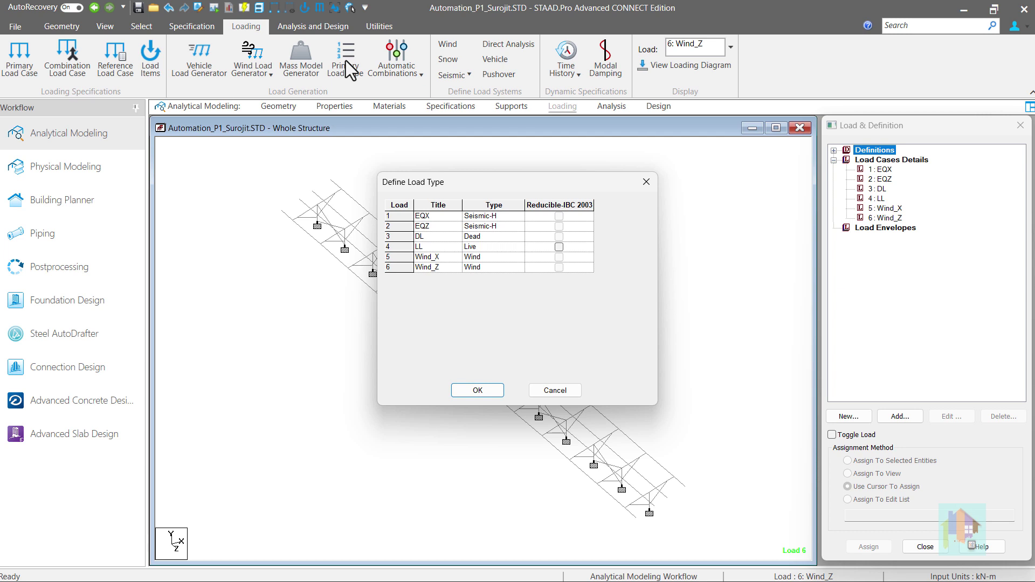
pyautogui.click(647, 183)
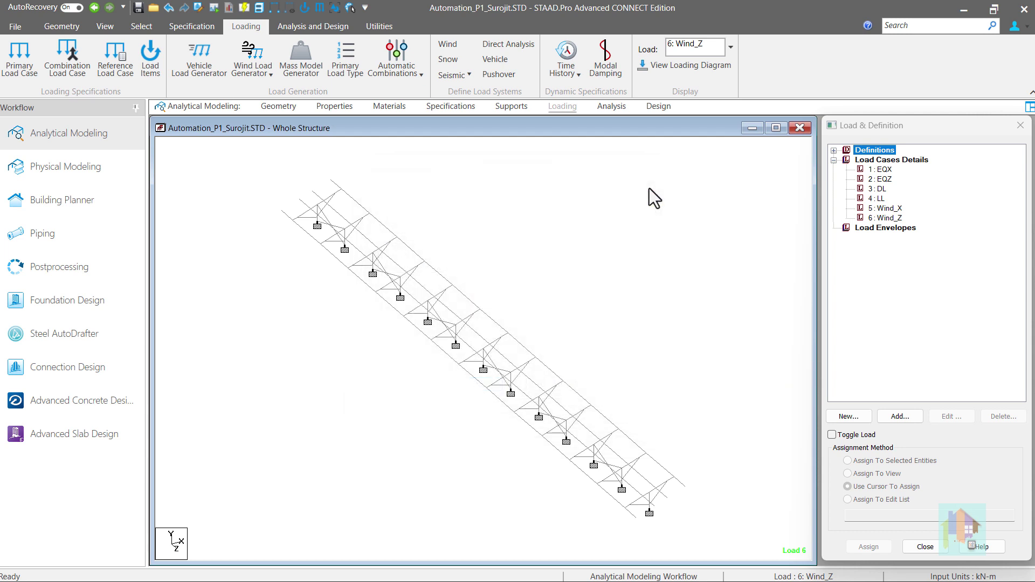
pyautogui.hotkey('alt', 'Tab')
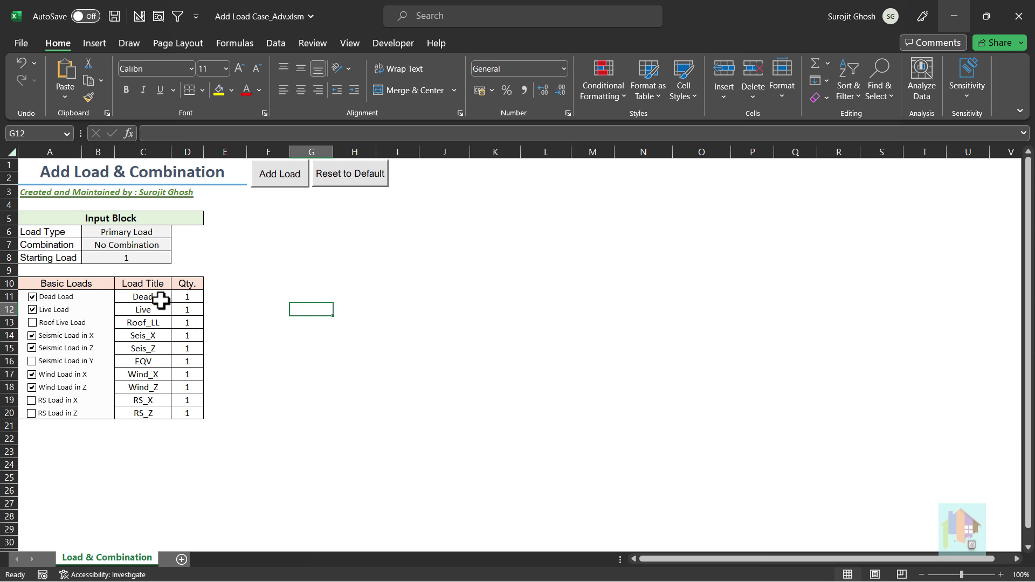
# - Set the Dead Load quantity in D11 to 2
pyautogui.click(185, 297)
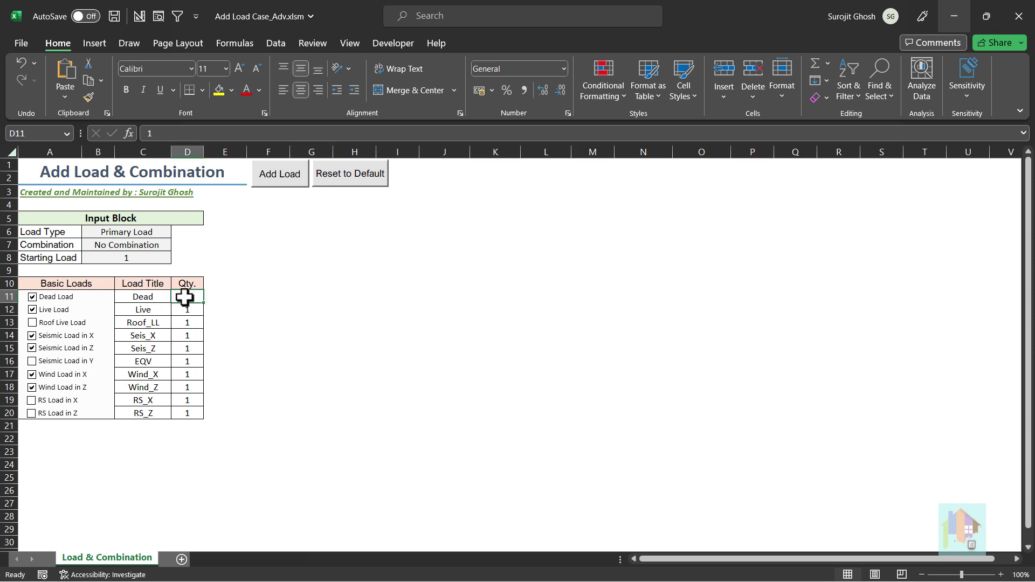
pyautogui.write('2')
pyautogui.click(224, 315)
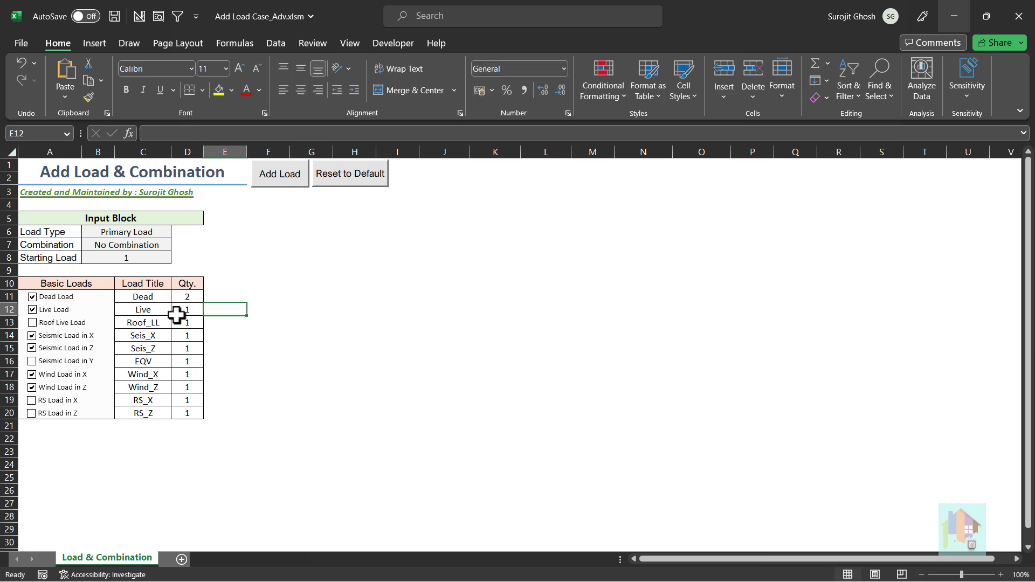
pyautogui.click(156, 339)
# - Choose IS800:2007 Table4 combinations in B7 and add the loads to the STAAD model
pyautogui.click(169, 246)
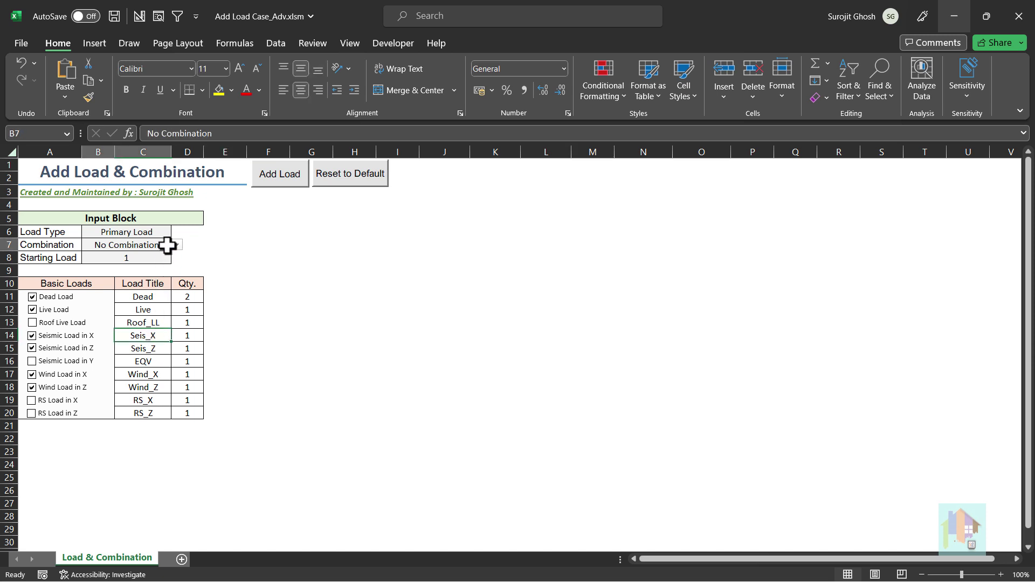
pyautogui.click(177, 245)
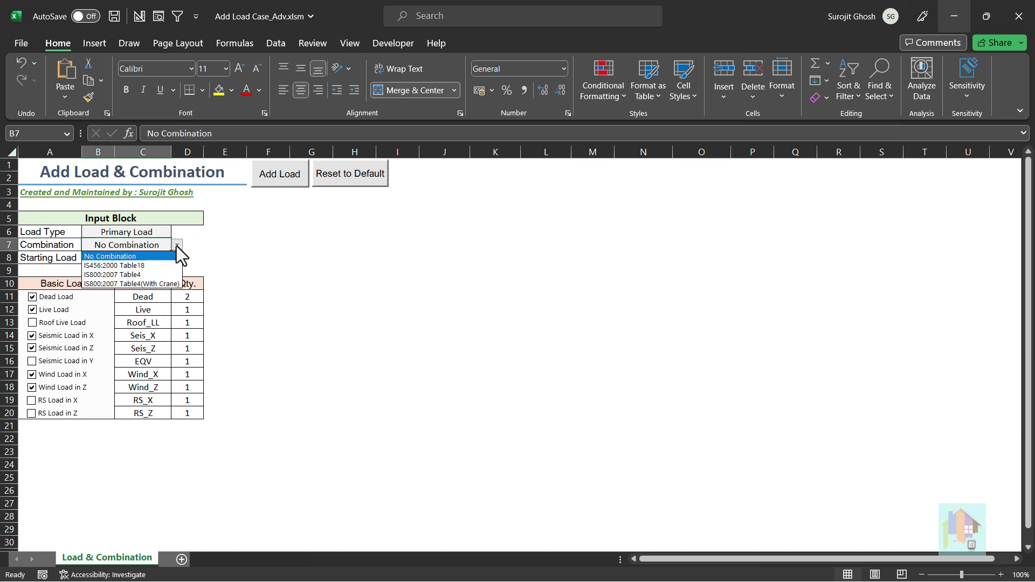
pyautogui.click(166, 273)
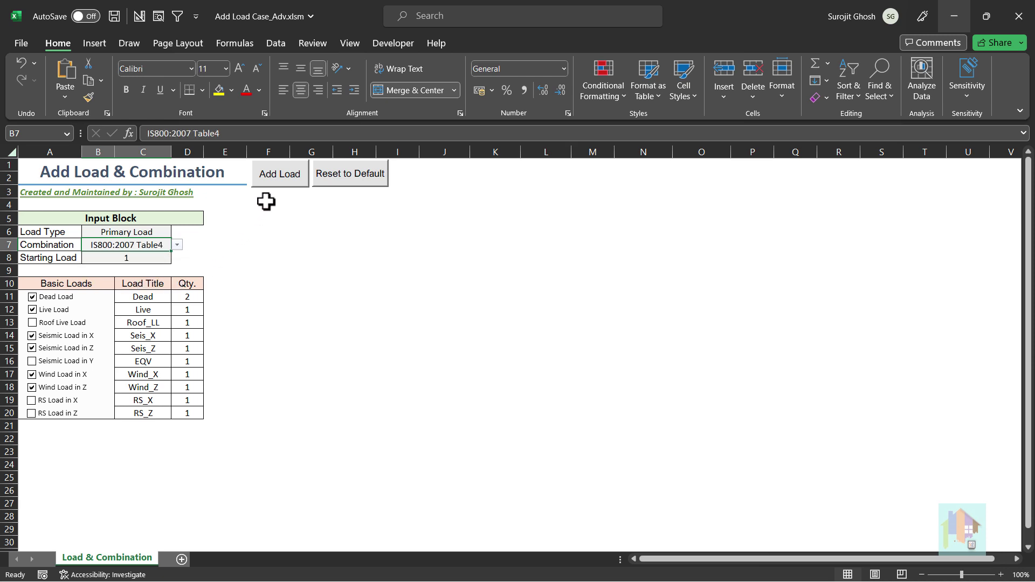
pyautogui.click(277, 174)
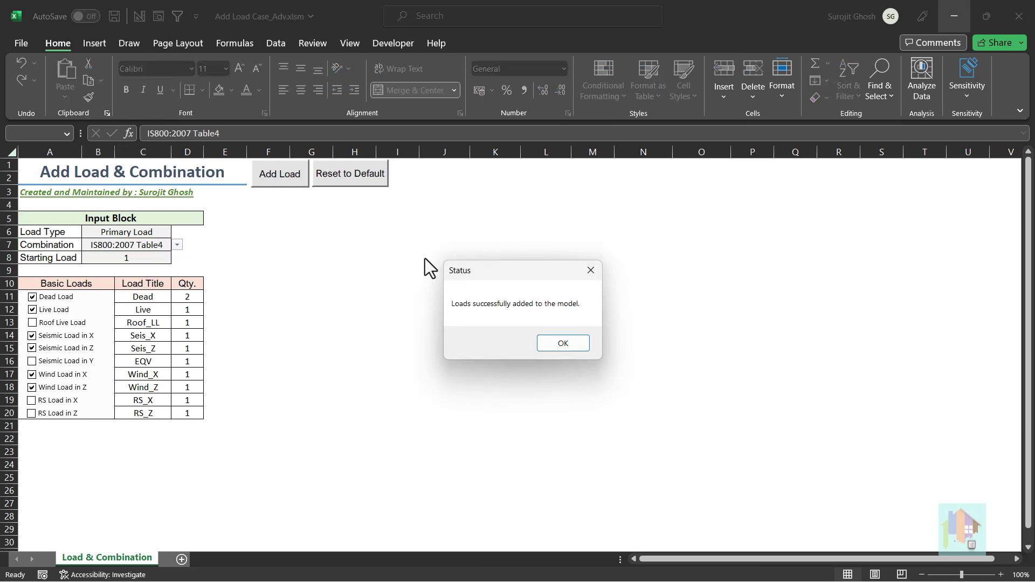
pyautogui.click(563, 343)
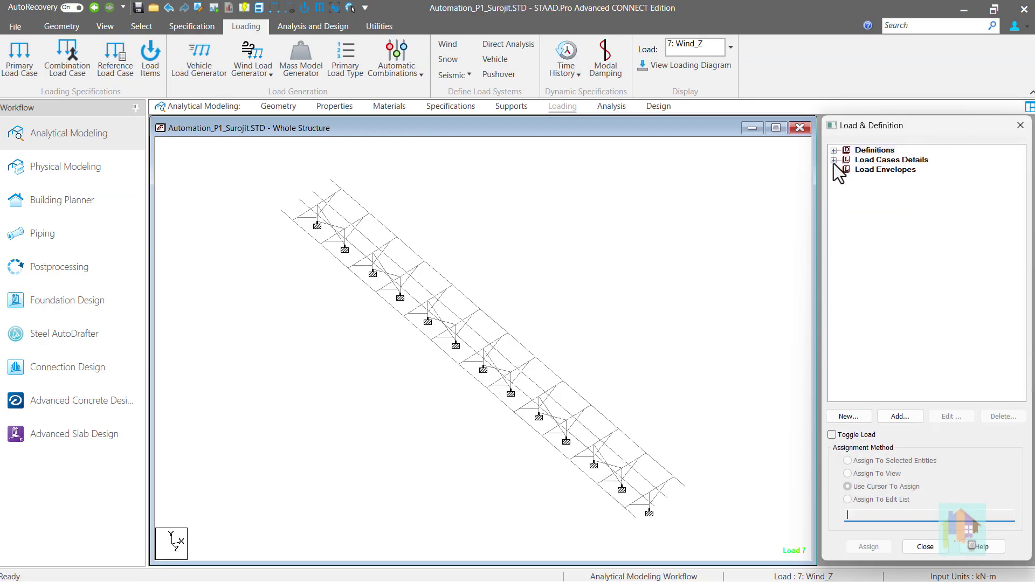
# - Expand Load Cases Details to check the added cases and combinations, now up to 7: Wind_Z
pyautogui.click(833, 161)
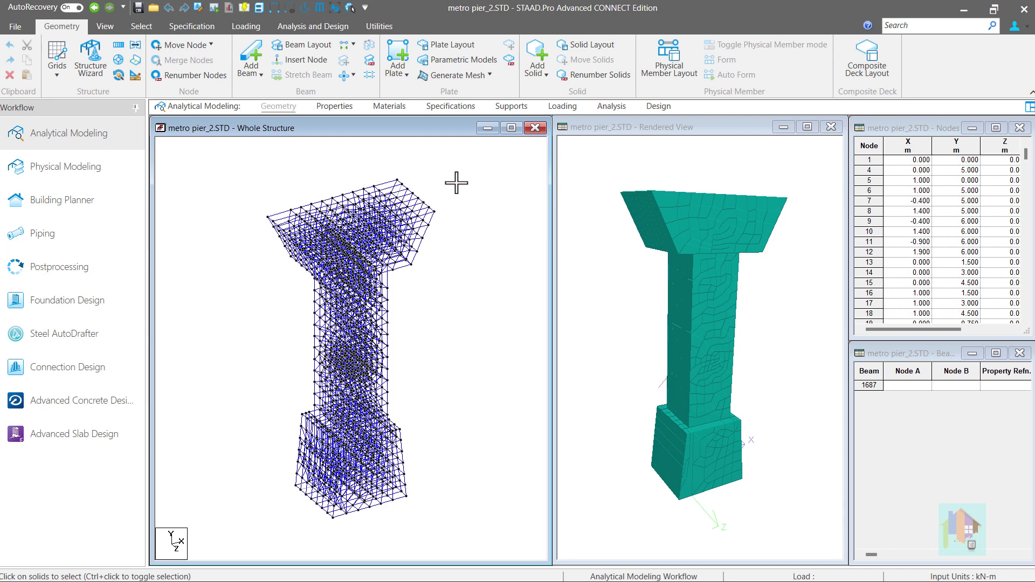
# - Orbit the pier, delete then undo the selected cap solids, and switch to the tunnel workbook
pyautogui.moveTo(678, 280); pyautogui.dragTo(698, 267)
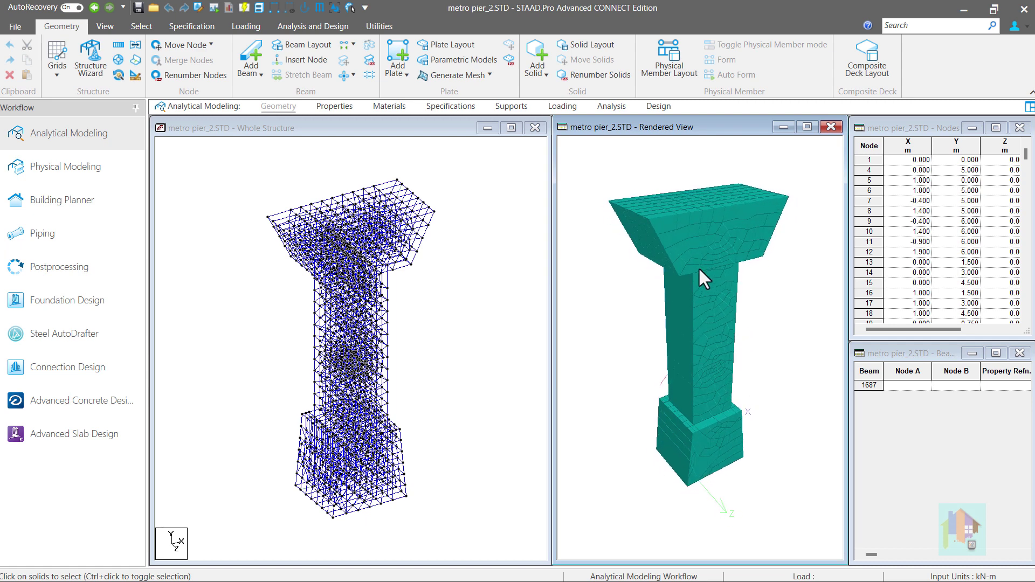
pyautogui.click(430, 220)
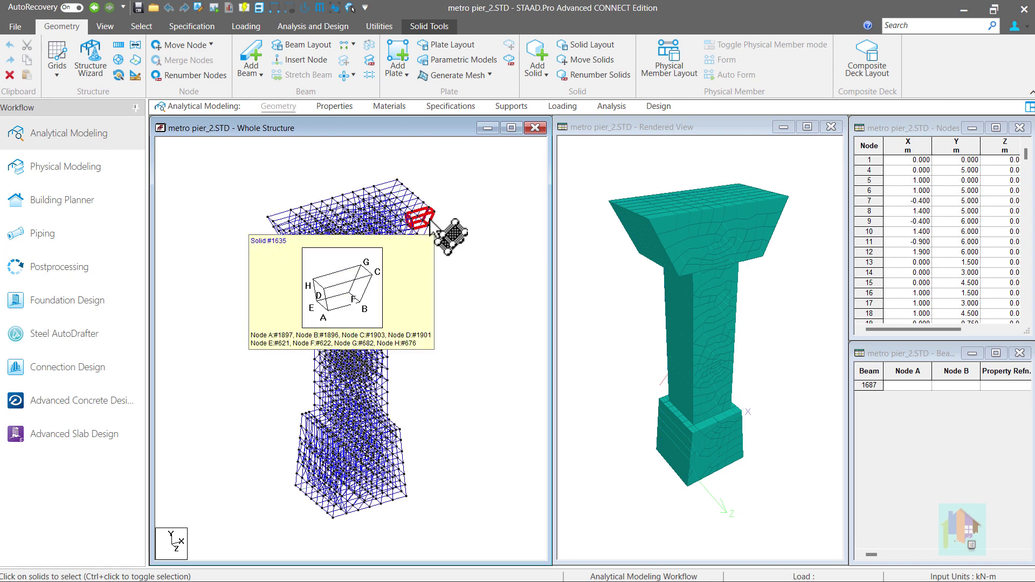
pyautogui.press('Delete')
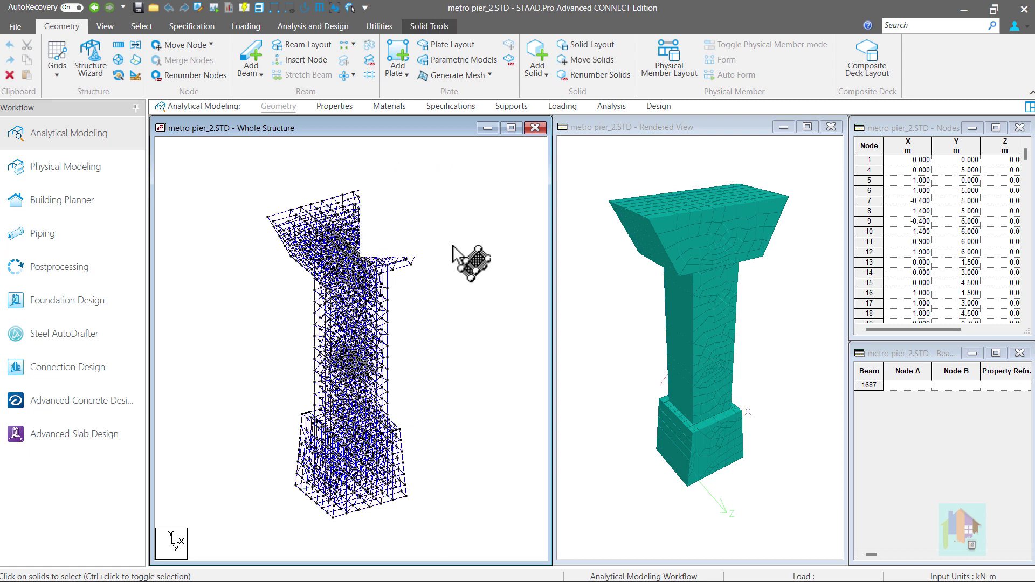
pyautogui.hotkey('ctrl', 'z')
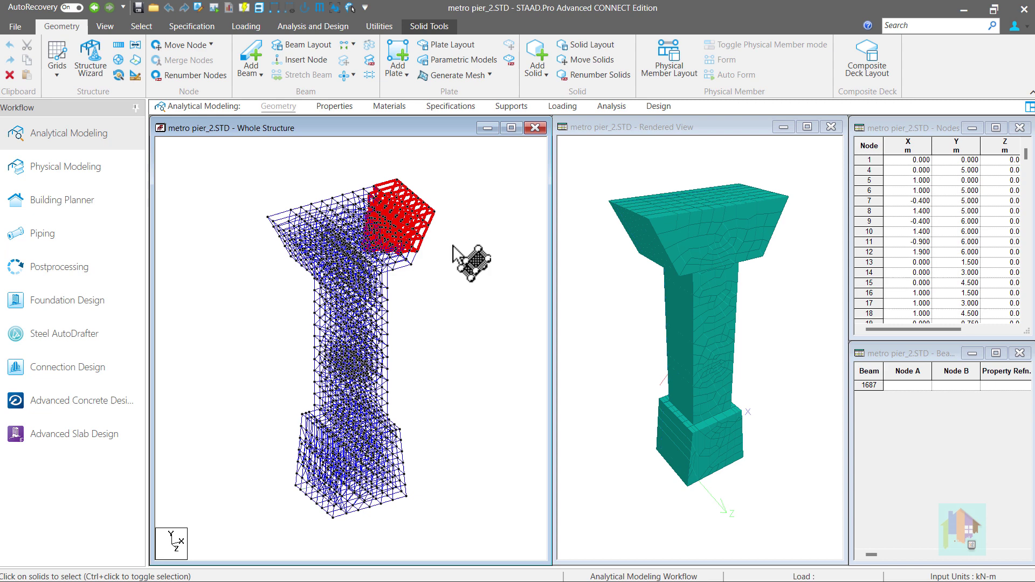
pyautogui.click(453, 246)
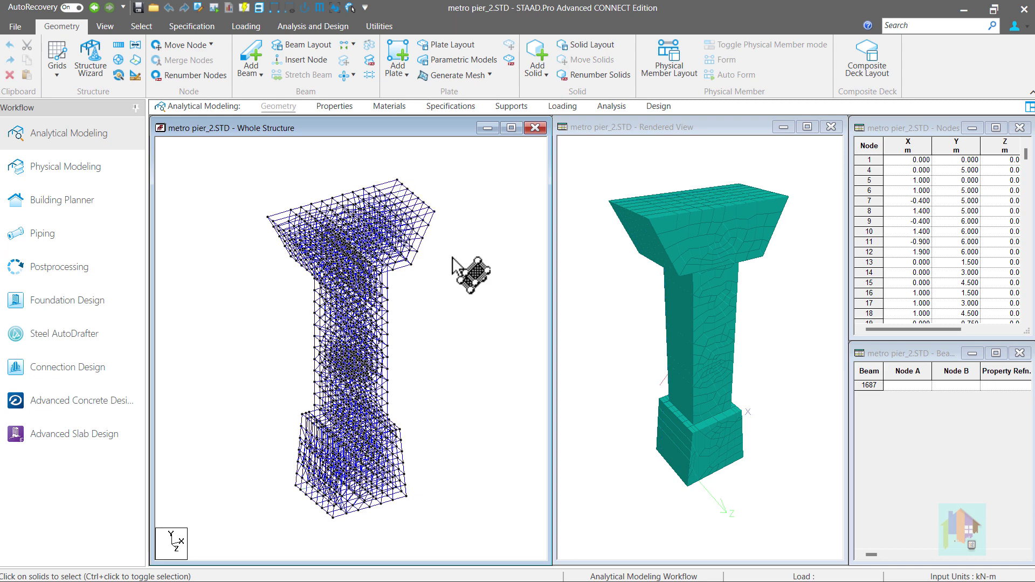
pyautogui.hotkey('alt', 'Tab')
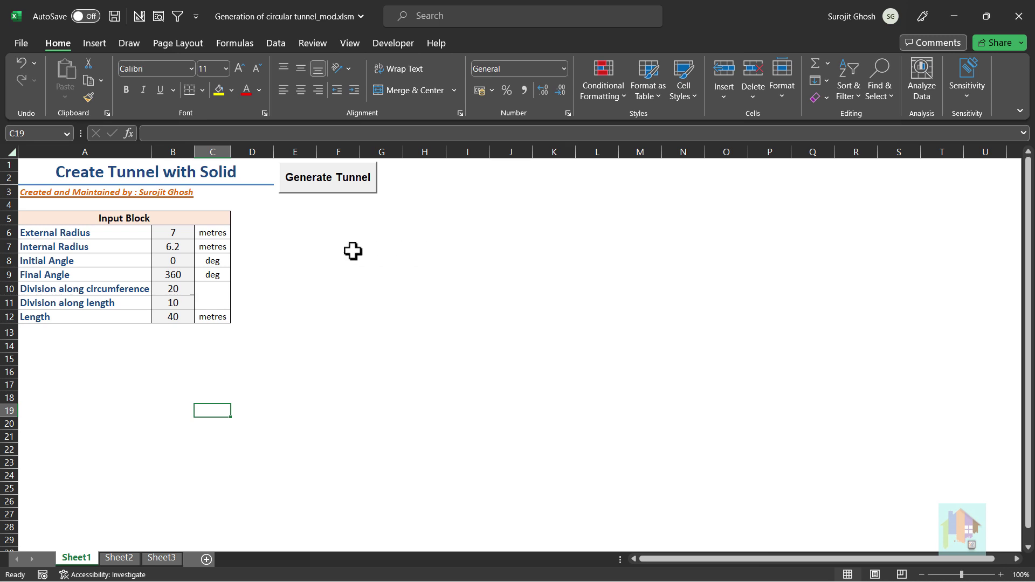
# - Check the 7 m external and 6.2 m internal radius inputs, then generate the 40 m tunnel
pyautogui.click(181, 236)
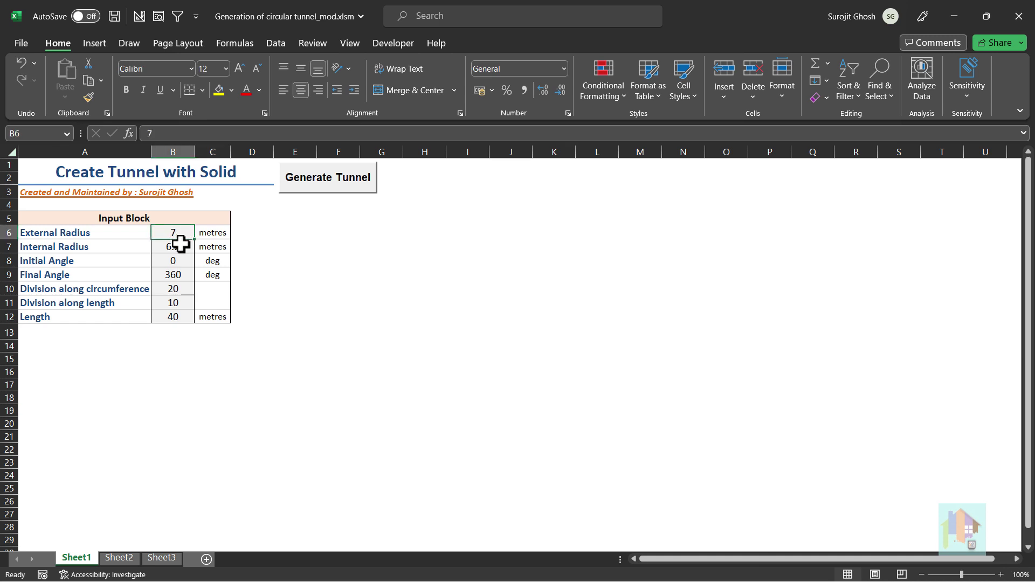
pyautogui.click(179, 246)
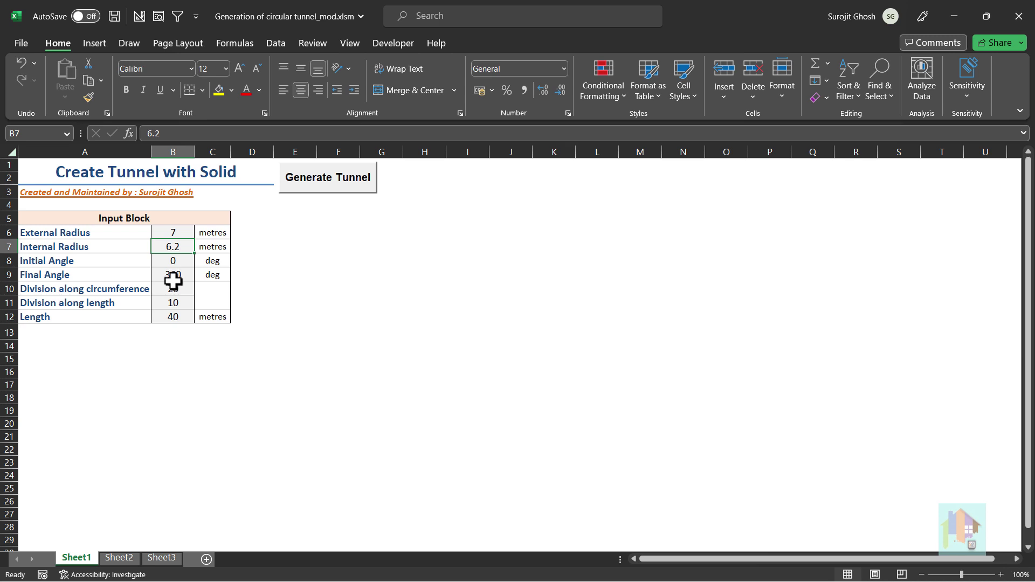
pyautogui.click(167, 314)
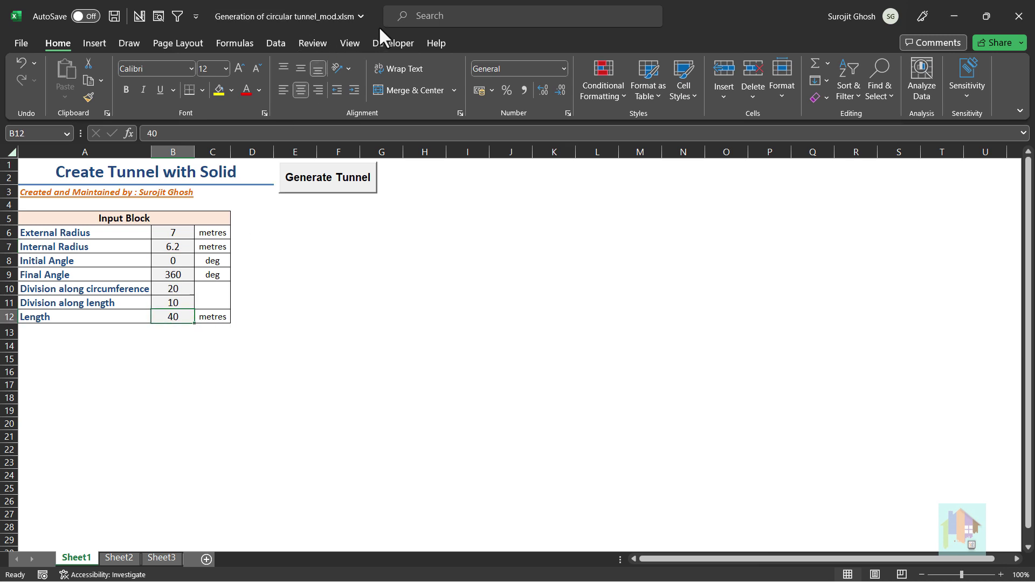
pyautogui.moveTo(378, 25); pyautogui.dragTo(698, 78)
pyautogui.click(643, 226)
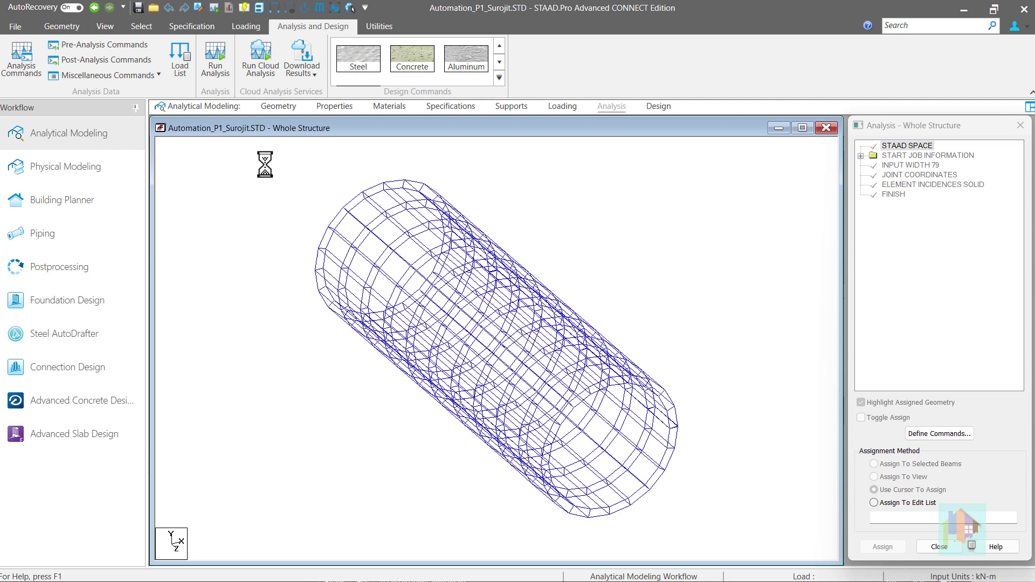
# - Show the tunnel as a rotated 3D rendering, then return to the Machine Foundation model window
pyautogui.rightClick(265, 165)
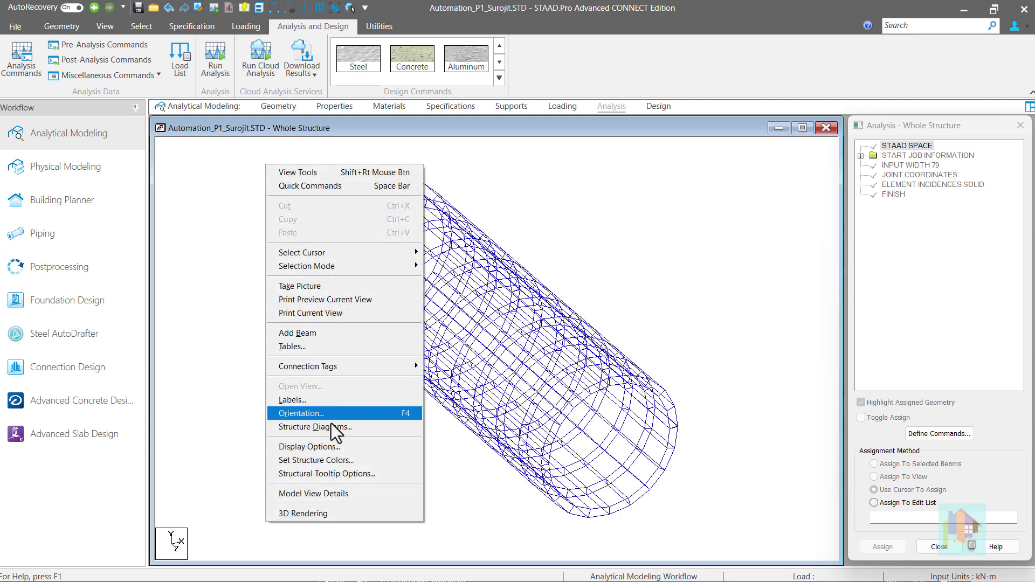
pyautogui.click(313, 514)
pyautogui.moveTo(608, 373)
pyautogui.mouseDown()
pyautogui.moveTo(455, 327)
pyautogui.moveTo(606, 364)
pyautogui.mouseUp()
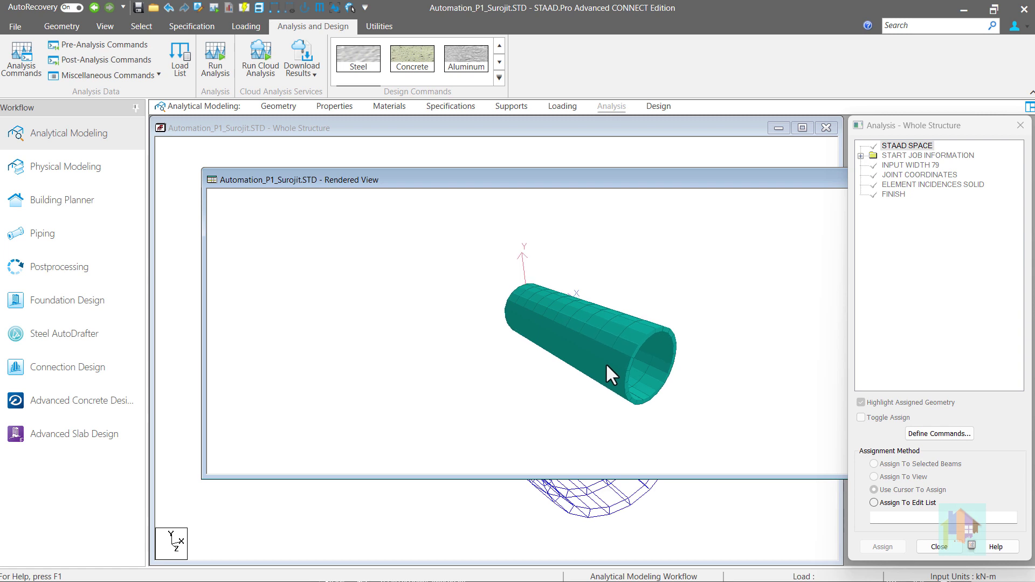
pyautogui.click(497, 512)
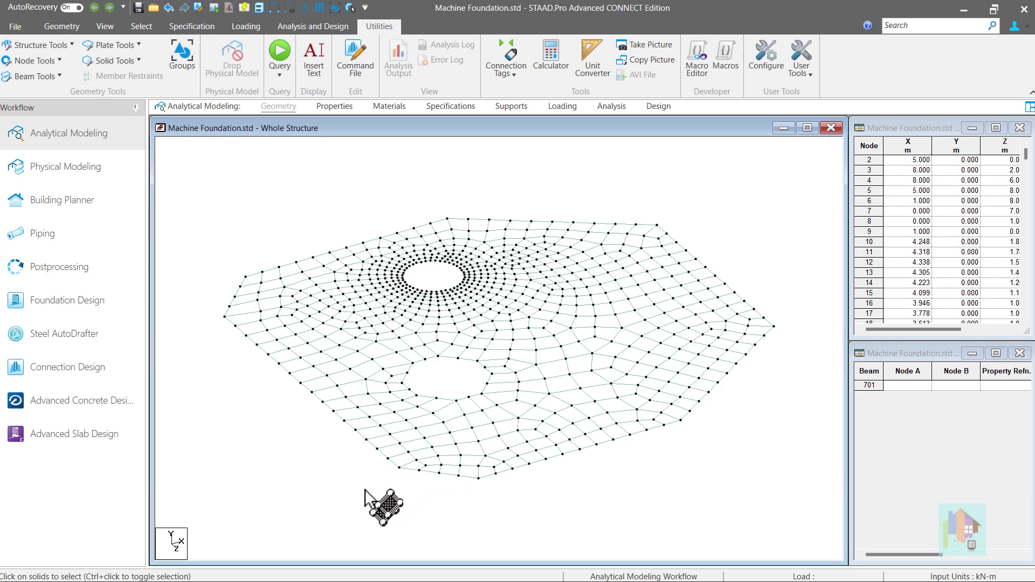
# - View the foundation mesh from top and isometric, then switch to Generate Solid Mesh_v1.0.xlsm
pyautogui.rightClick(365, 491)
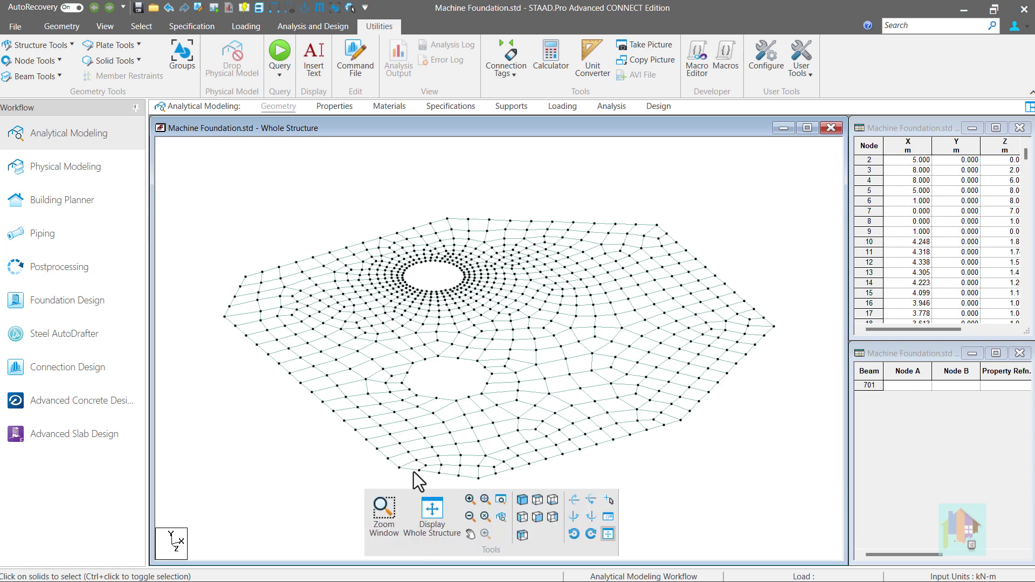
pyautogui.click(536, 501)
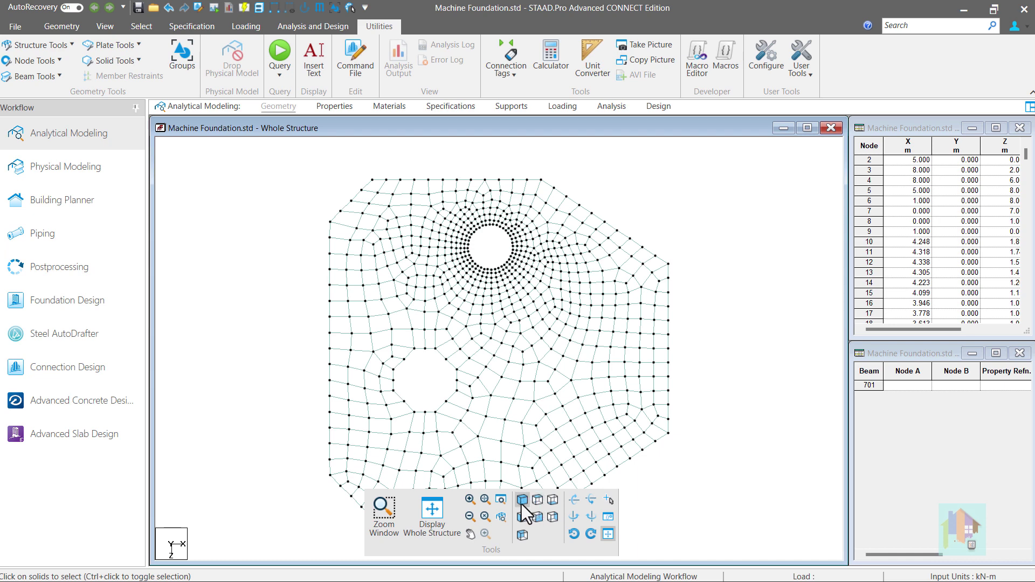
pyautogui.click(522, 510)
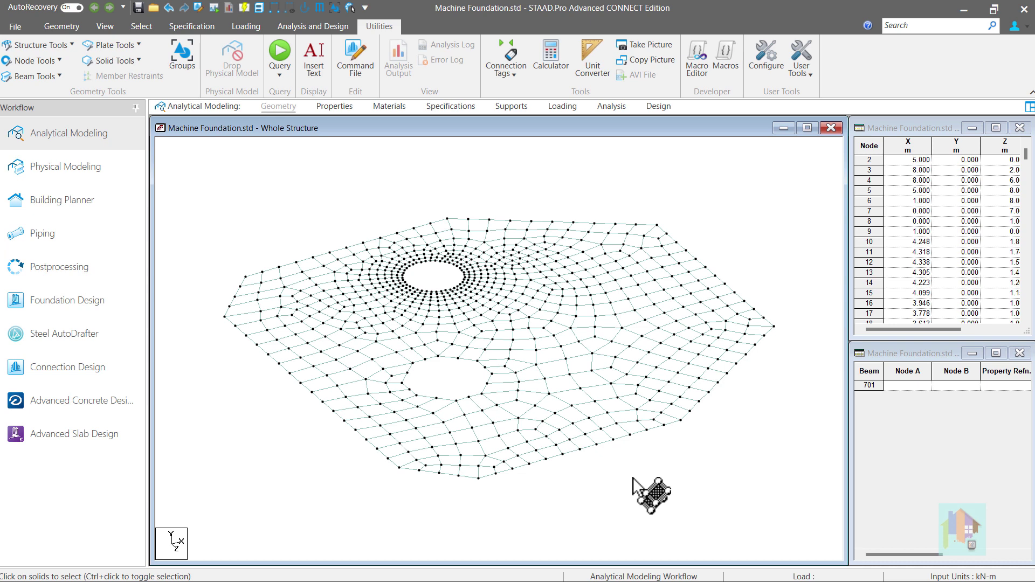
pyautogui.hotkey('alt', 'Tab')
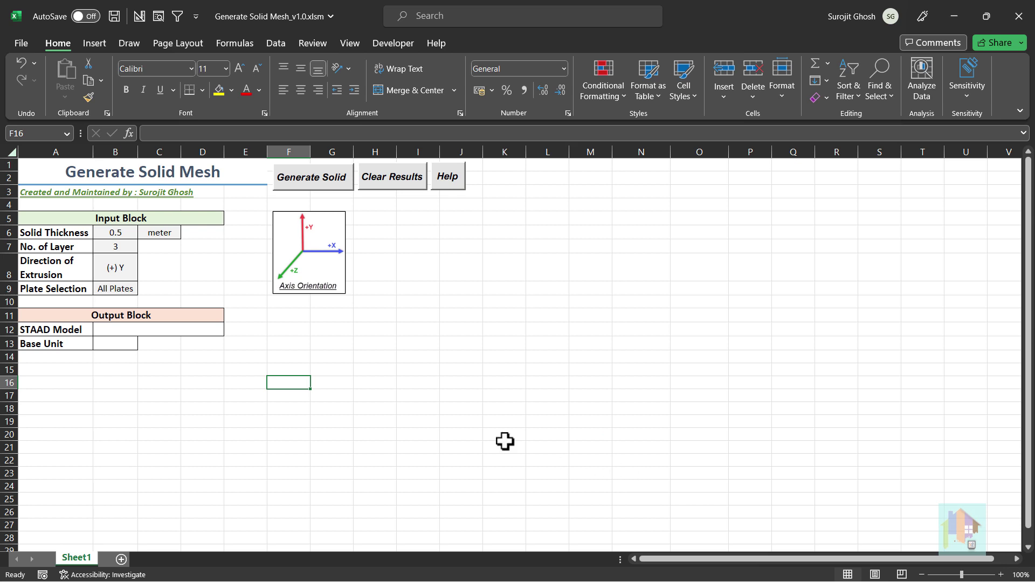
# - Keep All Plates and (+) Y extrusion, then generate the 0.5 m, 3-layer foundation solids
pyautogui.click(131, 290)
pyautogui.click(143, 290)
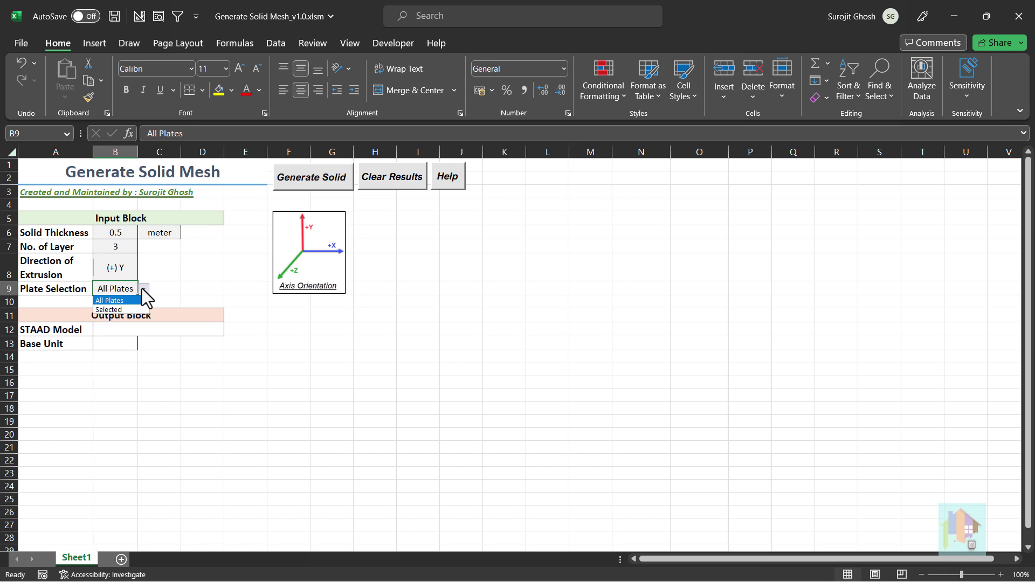
pyautogui.click(141, 289)
pyautogui.click(124, 235)
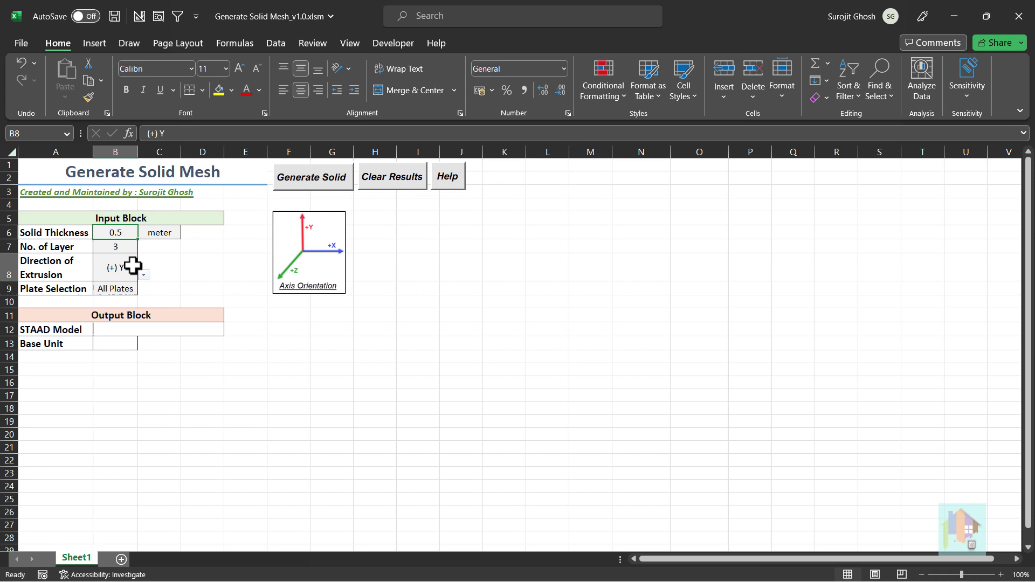
pyautogui.click(144, 276)
pyautogui.click(144, 274)
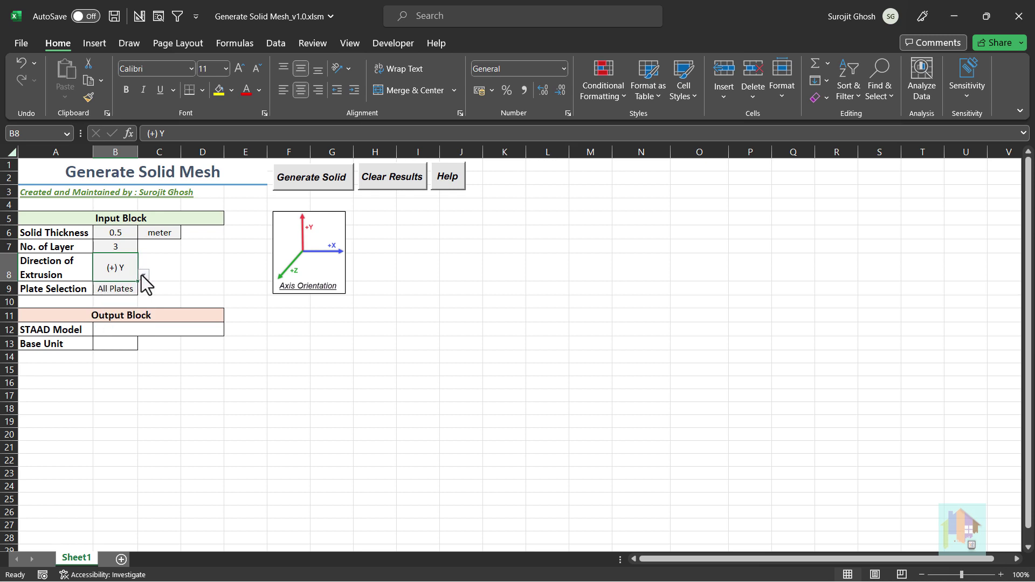
pyautogui.moveTo(357, 16); pyautogui.dragTo(771, 75)
pyautogui.click(743, 232)
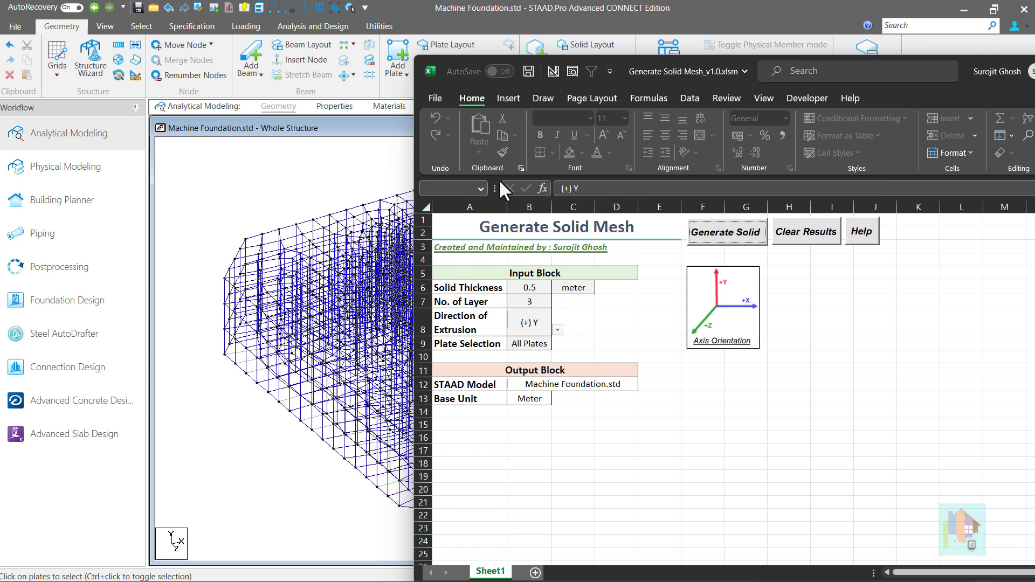
# - Render the foundation with its two openings in 3D, rotate from above to side-on, then close
pyautogui.click(276, 105)
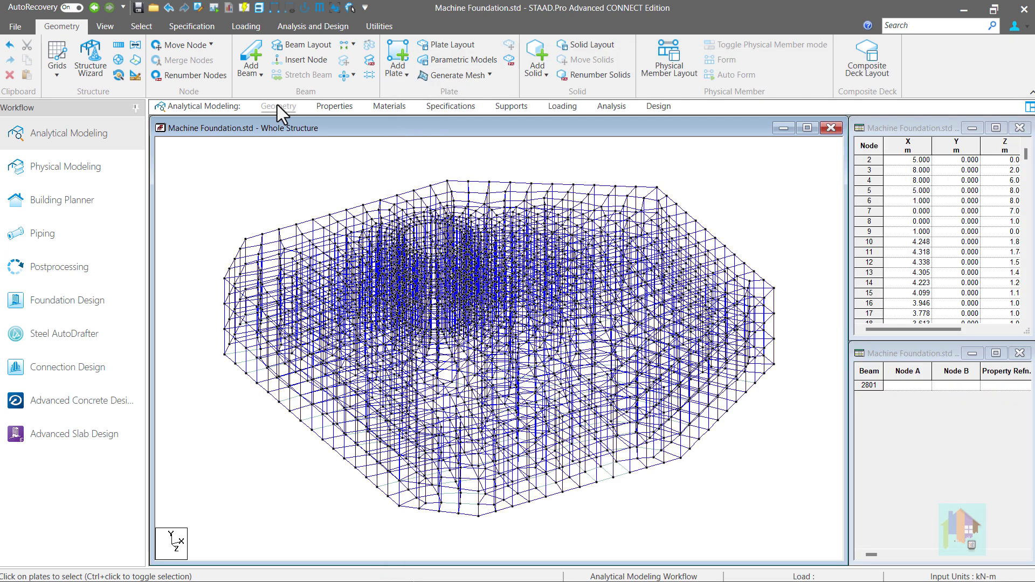
pyautogui.rightClick(291, 161)
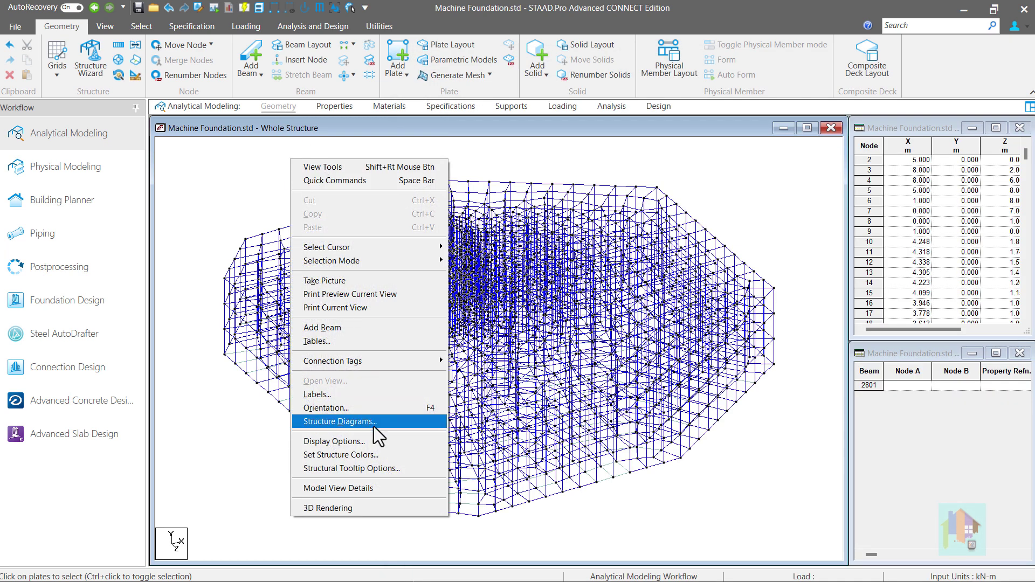
pyautogui.click(345, 508)
pyautogui.moveTo(493, 367); pyautogui.dragTo(611, 474)
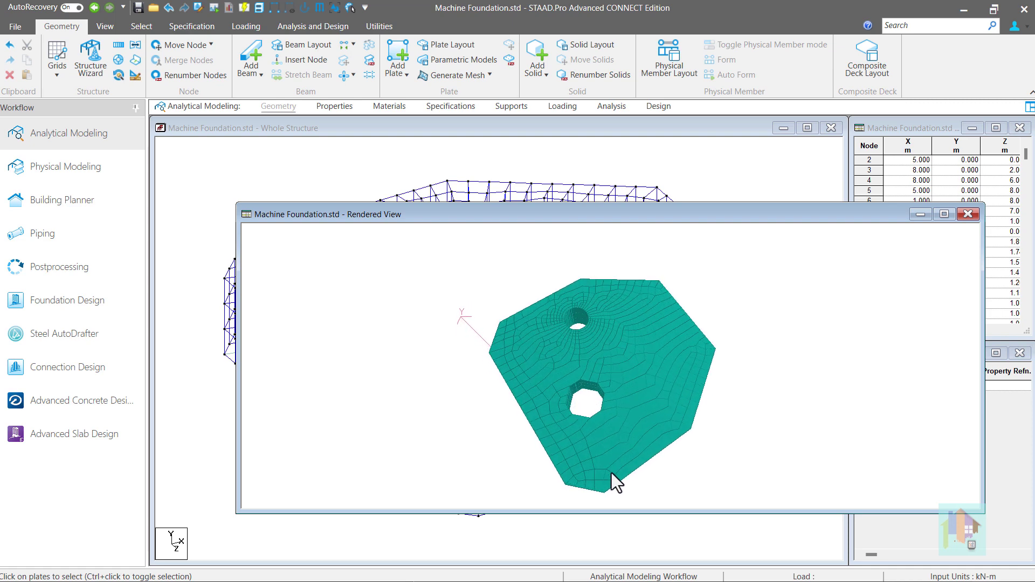
pyautogui.moveTo(586, 354); pyautogui.dragTo(606, 253)
pyautogui.moveTo(673, 381); pyautogui.dragTo(668, 423)
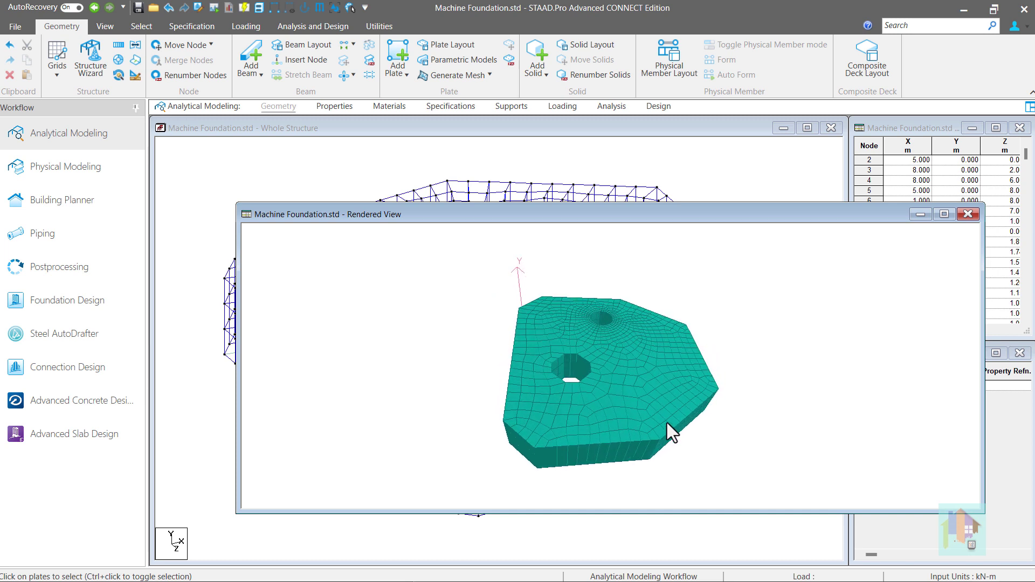
pyautogui.click(968, 214)
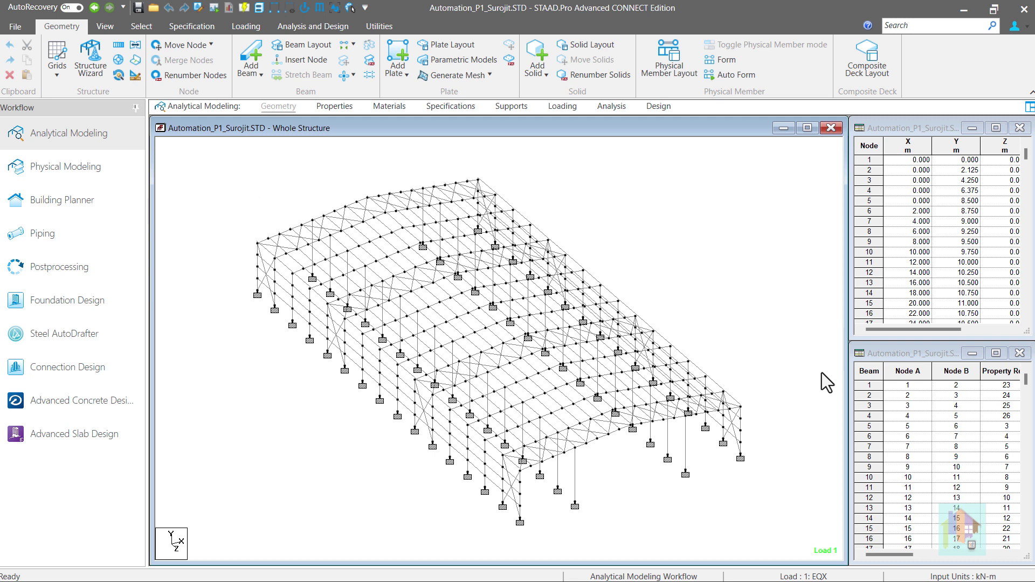
# - Highlight beams carrying the 0.3625 and 0.3525 local Y offsets, then select the front-right beams
pyautogui.click(460, 108)
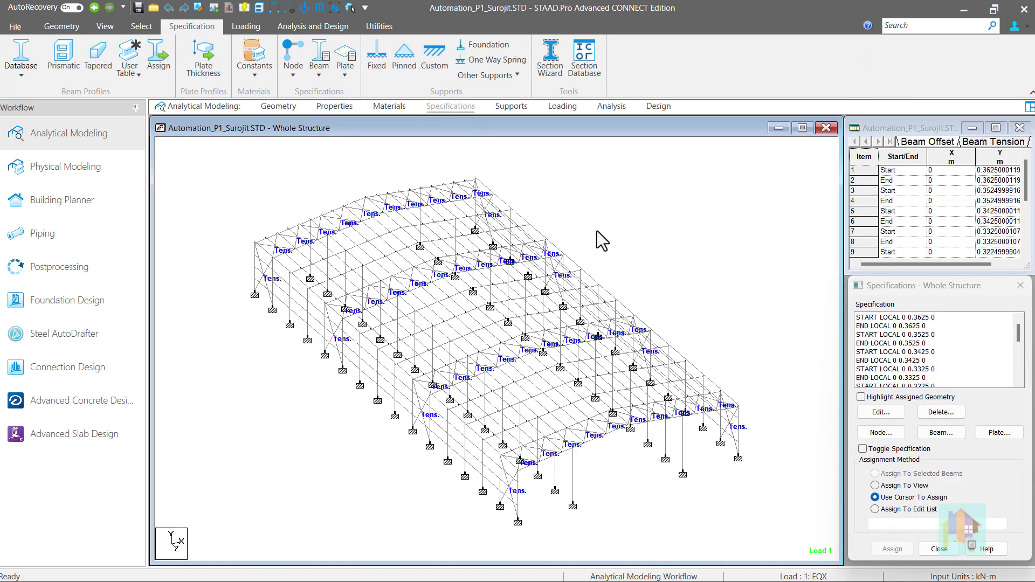
pyautogui.click(862, 398)
pyautogui.click(877, 334)
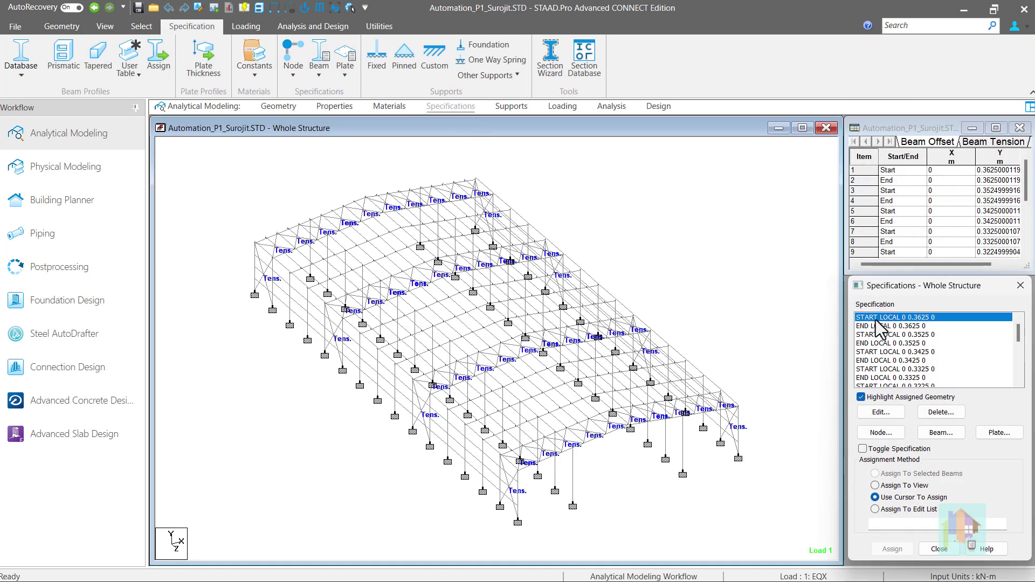
pyautogui.click(878, 326)
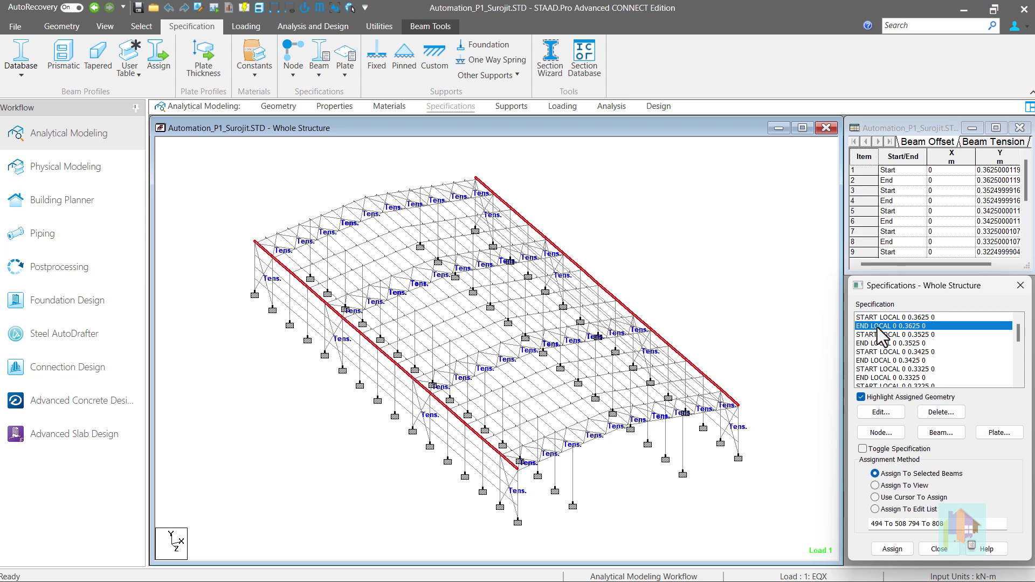
pyautogui.doubleClick(879, 336)
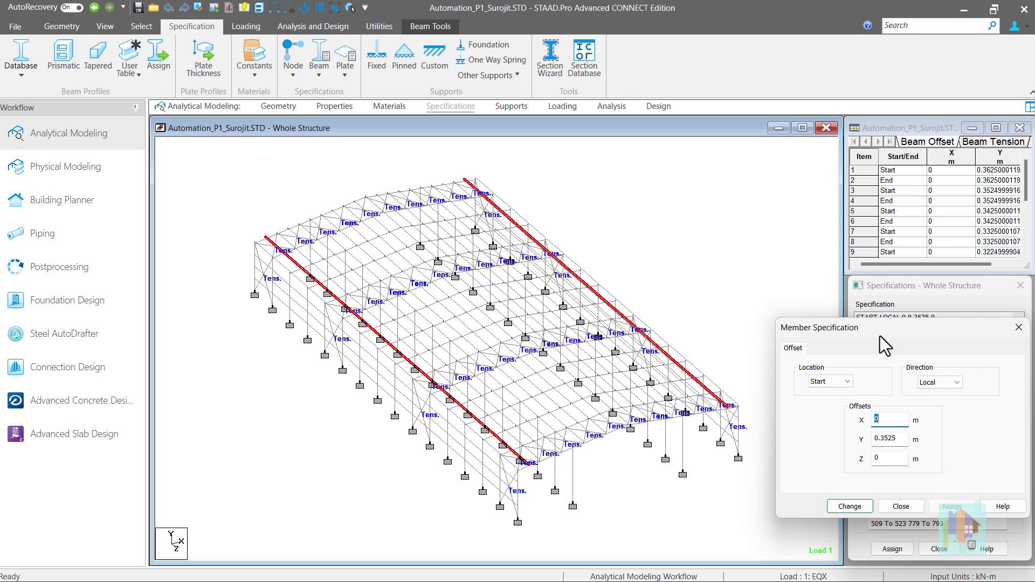
pyautogui.click(1019, 328)
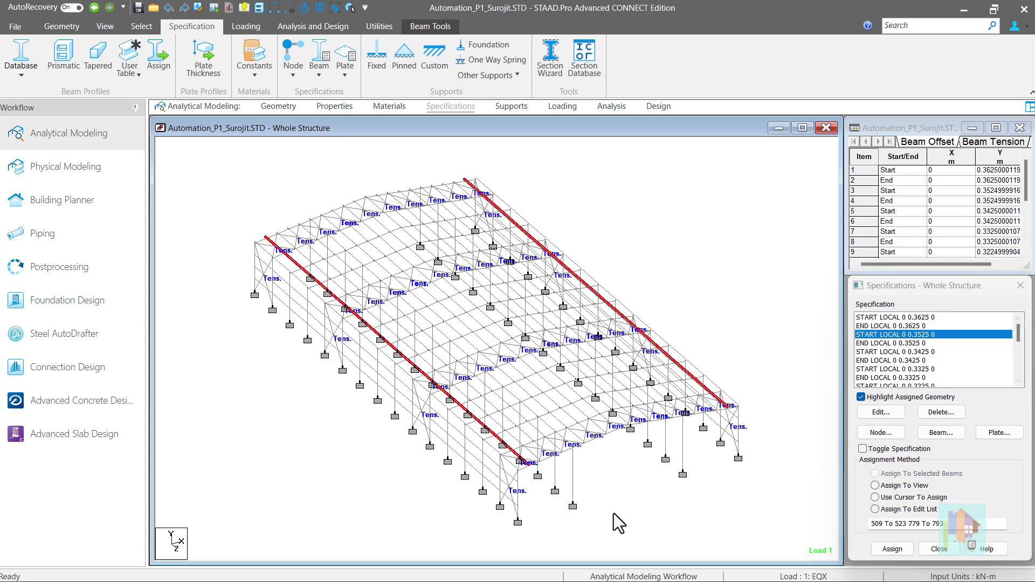
pyautogui.moveTo(626, 533); pyautogui.dragTo(475, 421)
# - Render the selected frame beams in 3D and rotate them to inspect the offsets
pyautogui.rightClick(587, 482)
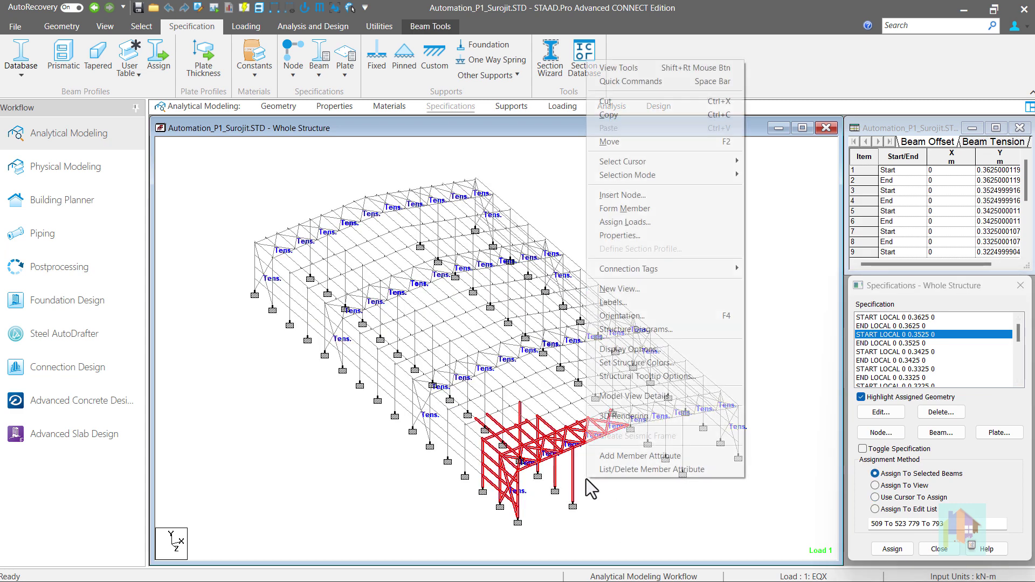
pyautogui.click(625, 416)
pyautogui.moveTo(577, 416); pyautogui.dragTo(532, 395)
pyautogui.moveTo(543, 353); pyautogui.dragTo(571, 338)
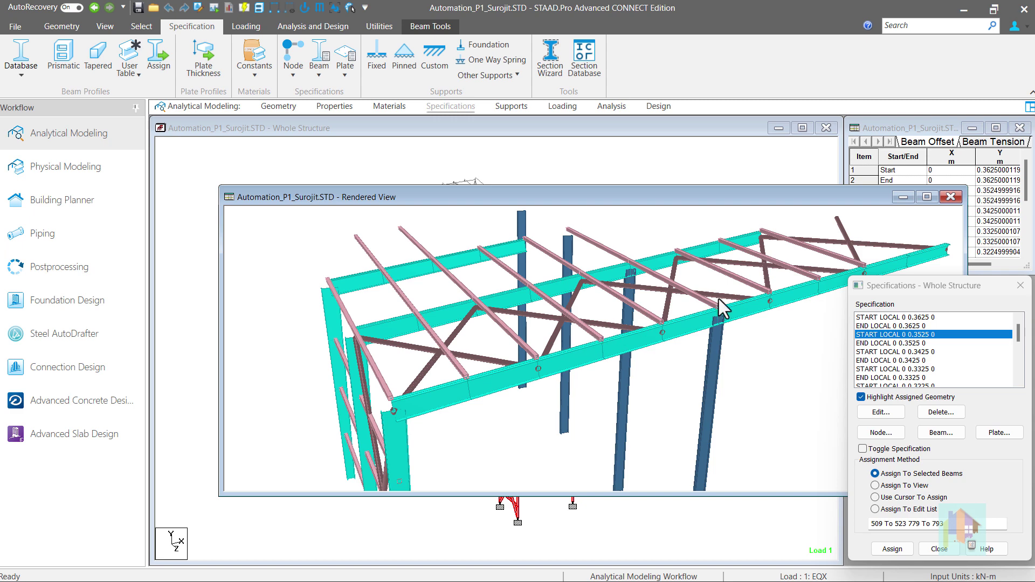
pyautogui.click(950, 198)
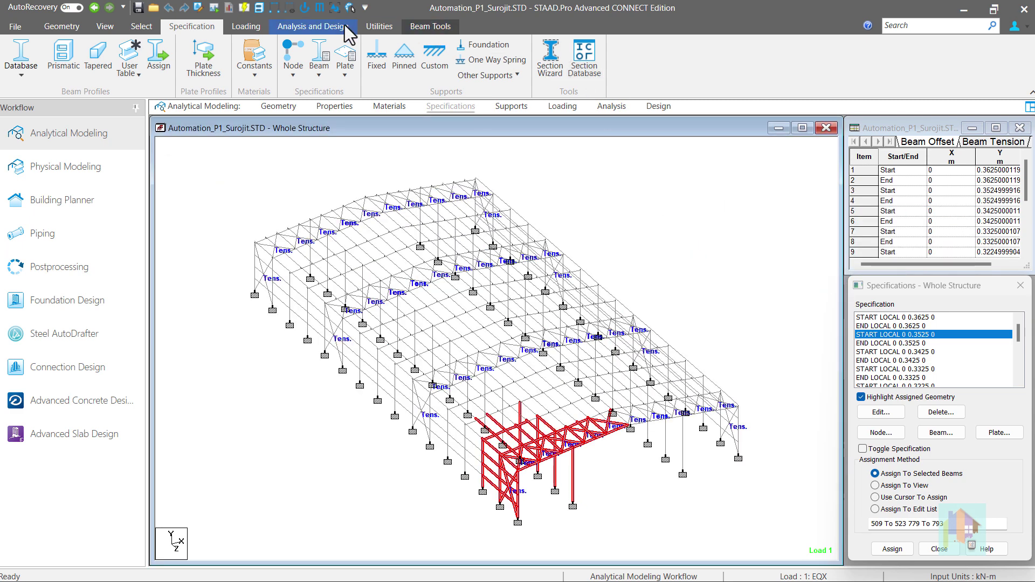
# - Run the Member Offset user tool to update the assigned offsets and dismiss its message
pyautogui.click(379, 25)
pyautogui.click(802, 59)
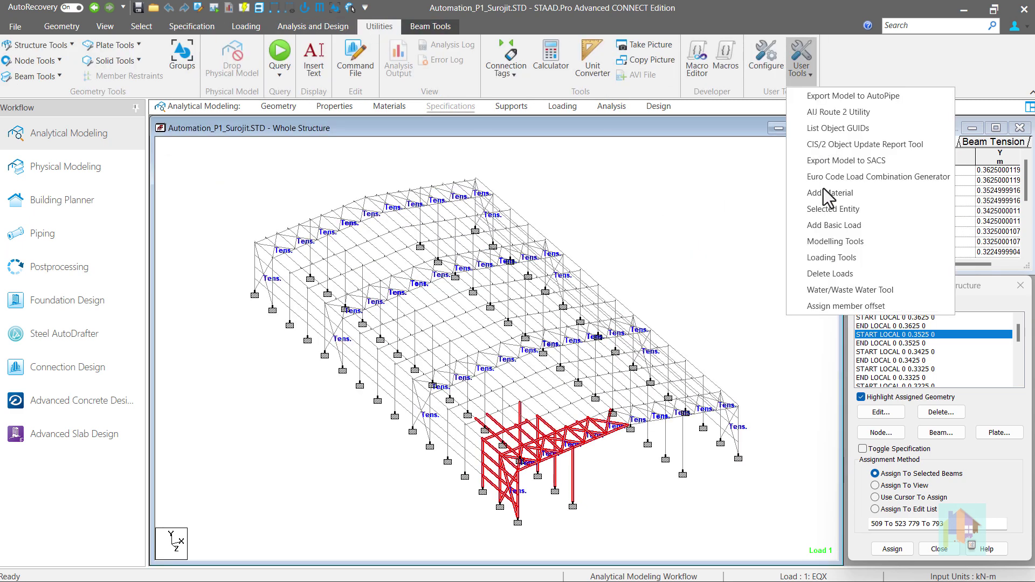
pyautogui.click(839, 310)
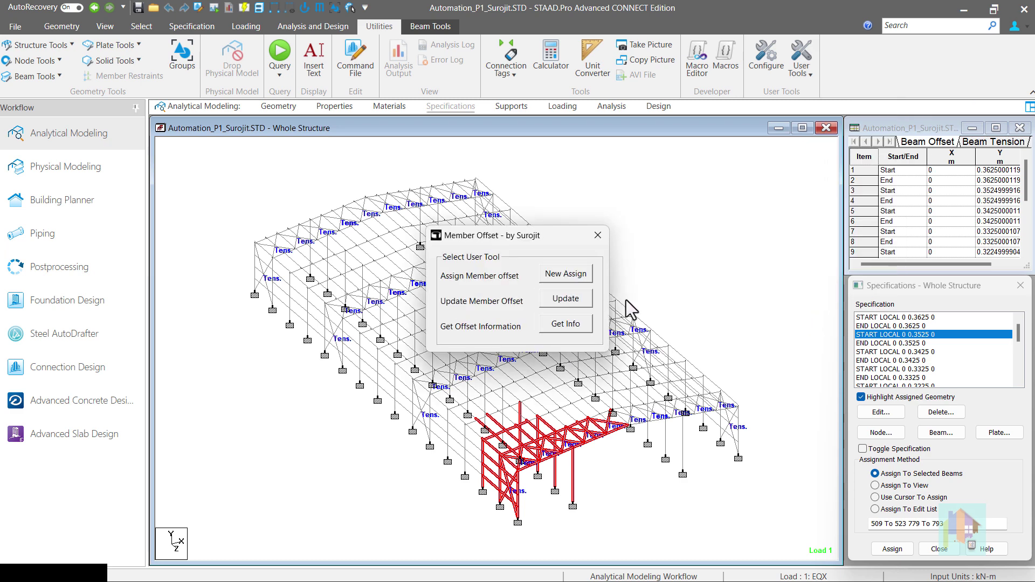
pyautogui.click(582, 300)
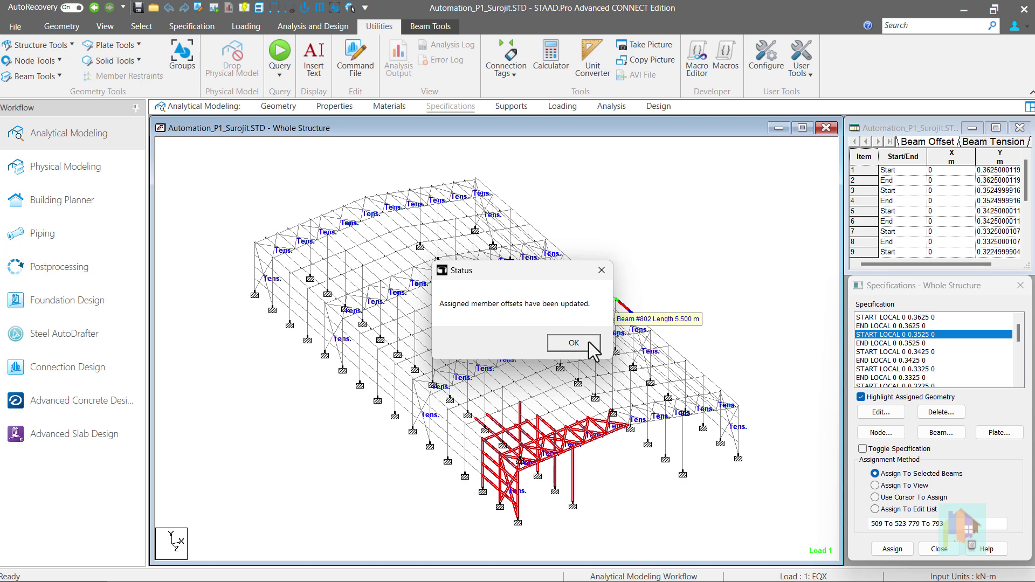
pyautogui.click(589, 342)
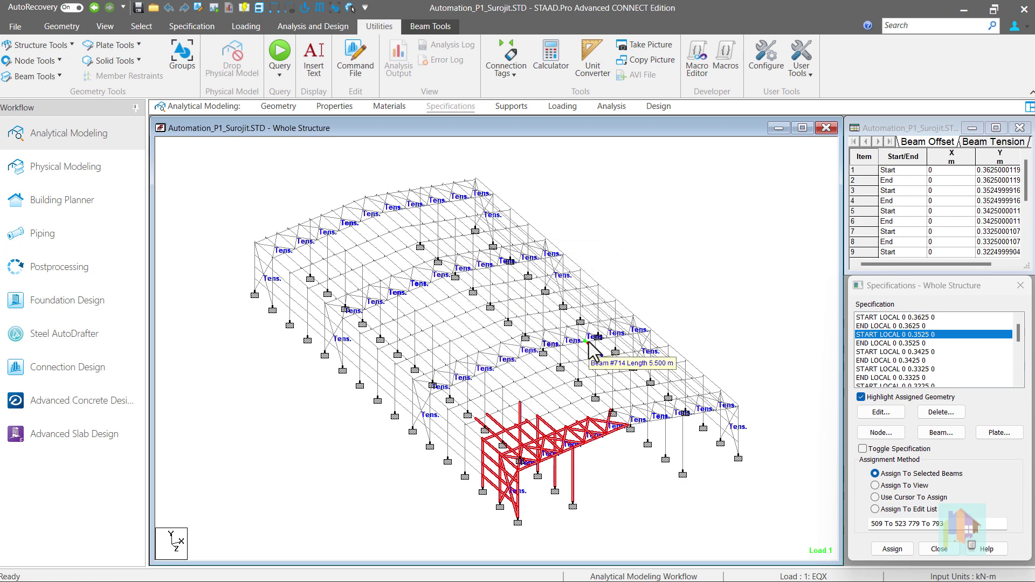
# - Clear the selection, review the I0.6x0.2 section in user table 1, then switch to Excel
pyautogui.click(661, 318)
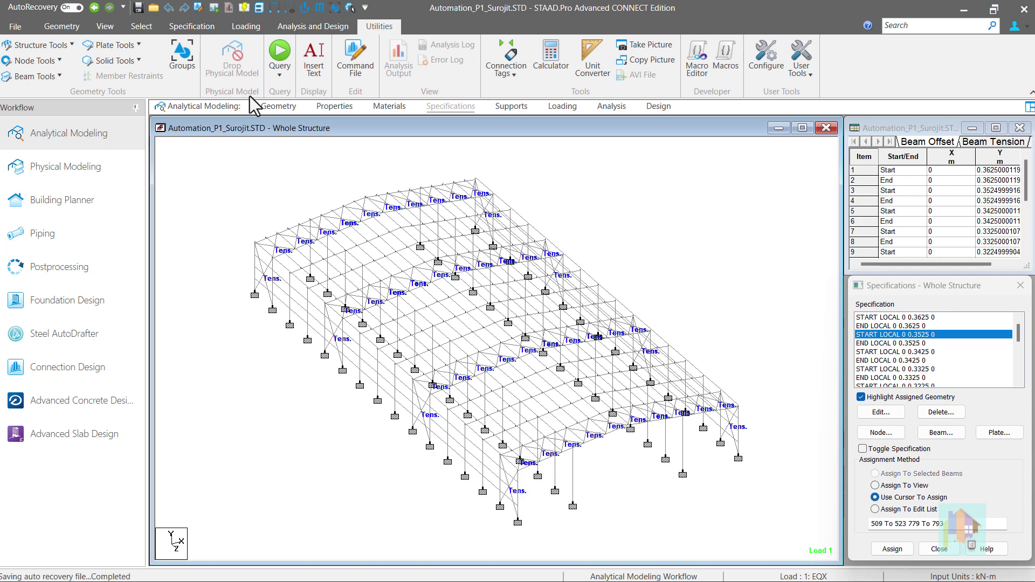
pyautogui.click(195, 28)
pyautogui.click(129, 72)
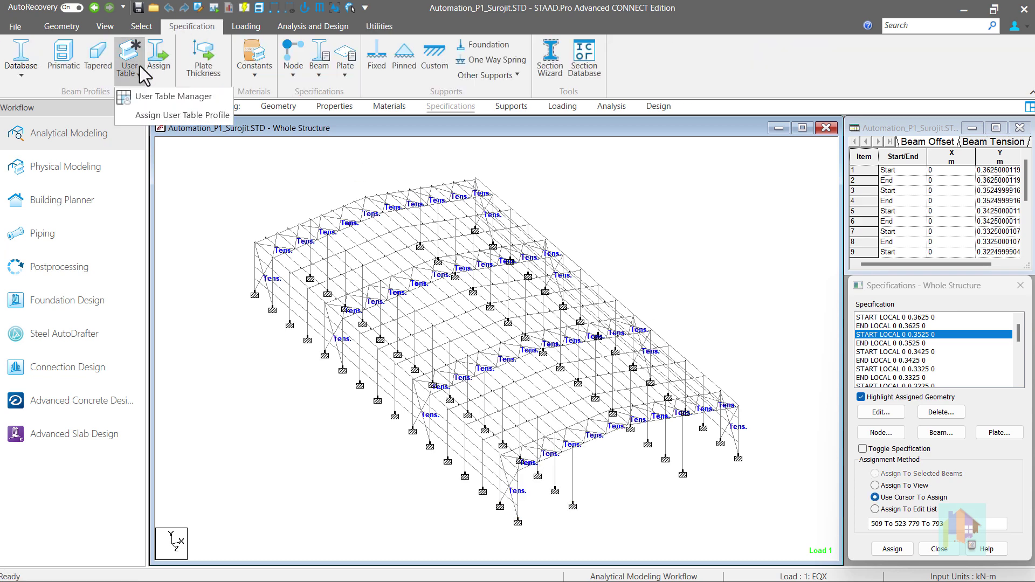
pyautogui.click(148, 102)
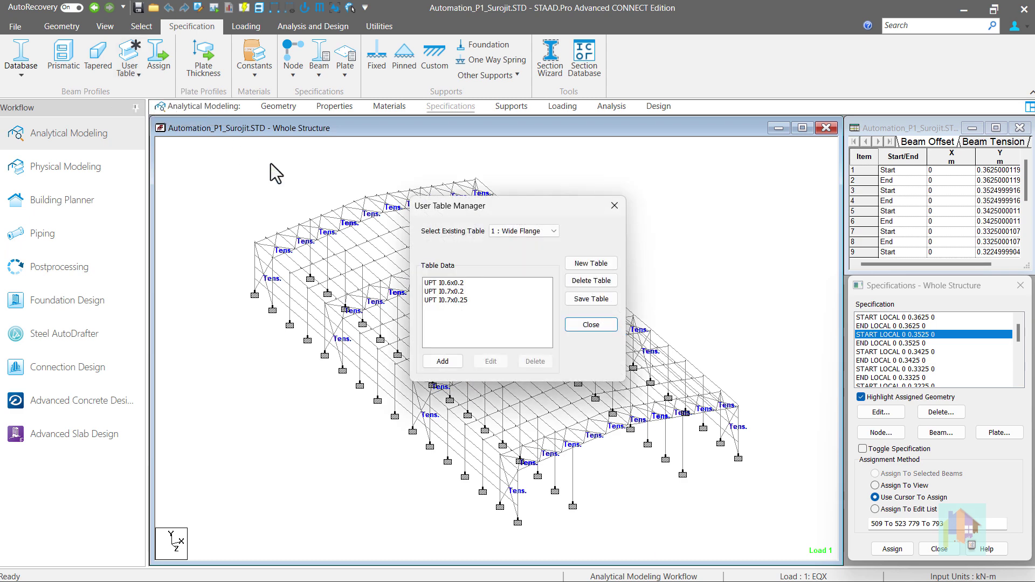
pyautogui.click(430, 286)
pyautogui.doubleClick(428, 285)
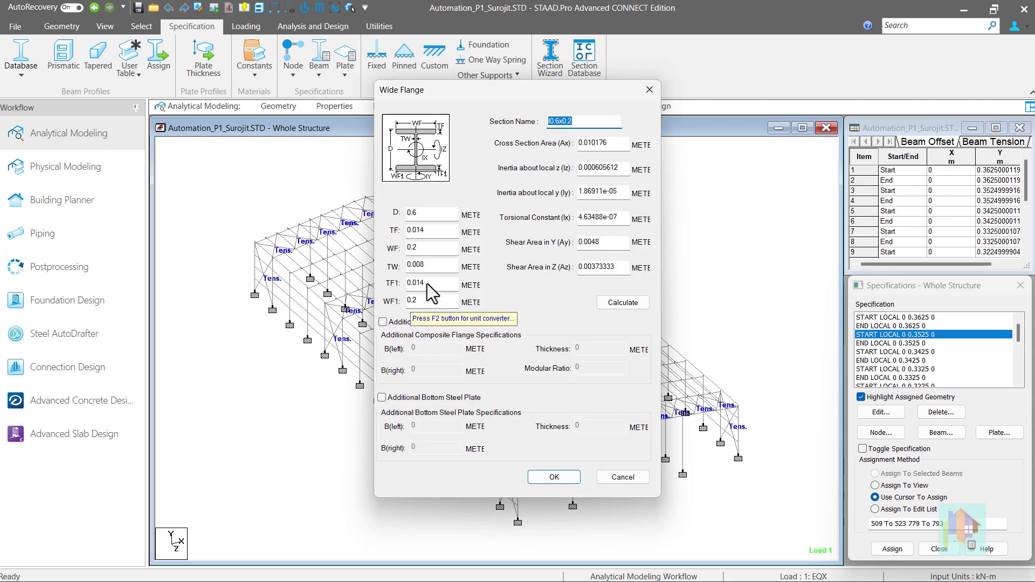
pyautogui.click(644, 92)
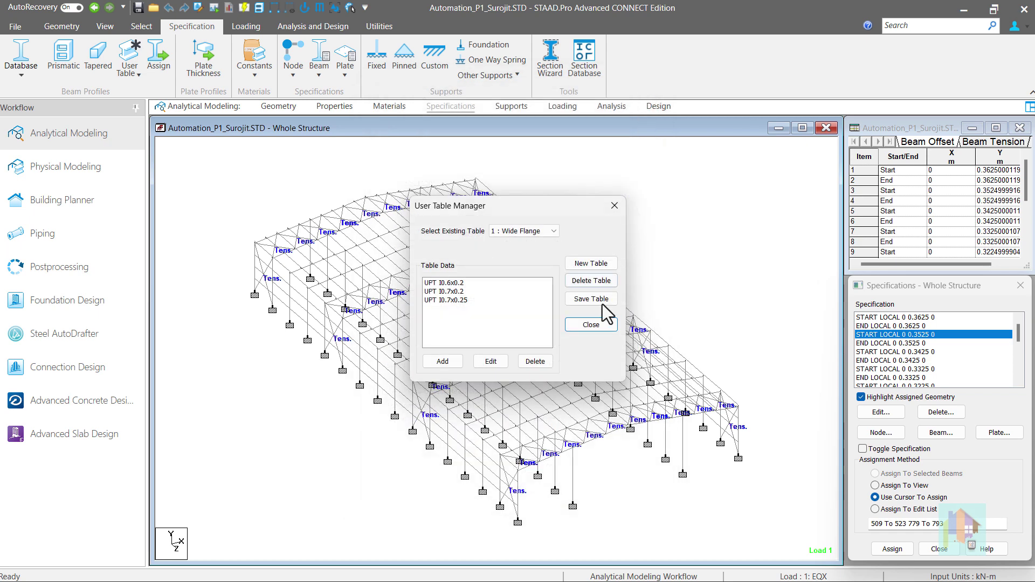
pyautogui.click(589, 326)
pyautogui.hotkey('alt', 'Tab')
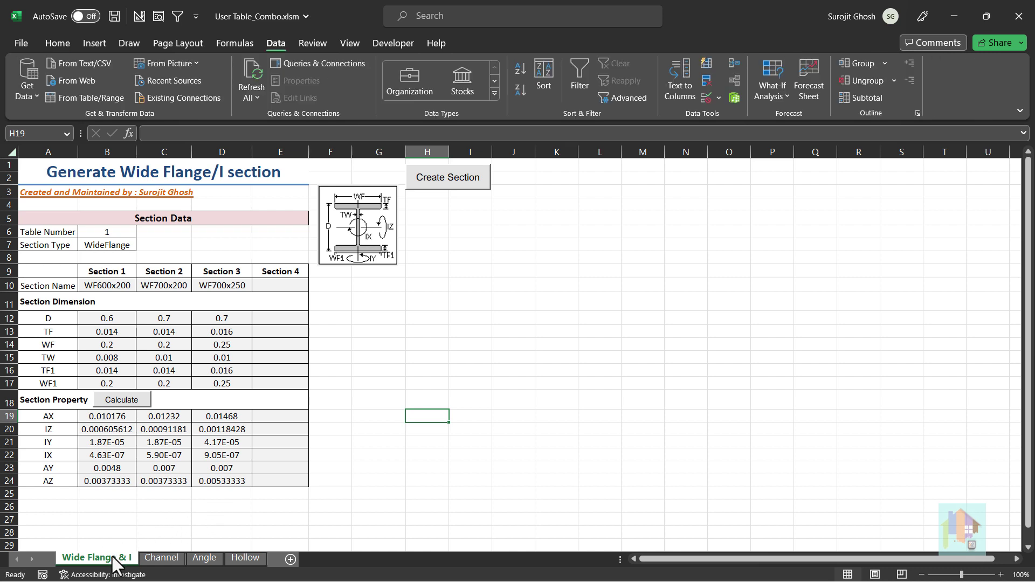
# - Browse the Channel and Angle sheets, keeping Angle as the section type, then return to Wide Flange & I
pyautogui.click(160, 558)
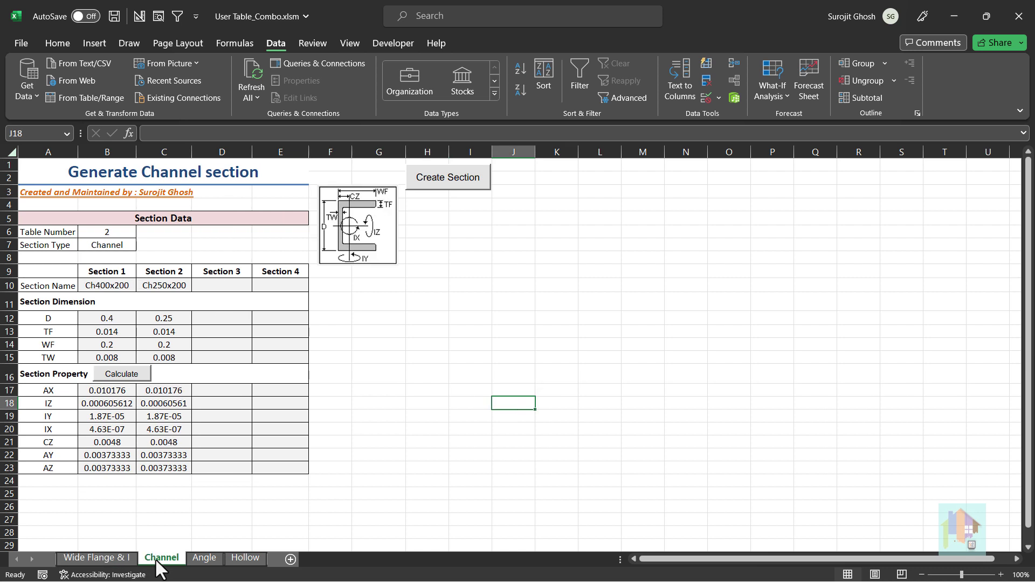
pyautogui.click(195, 560)
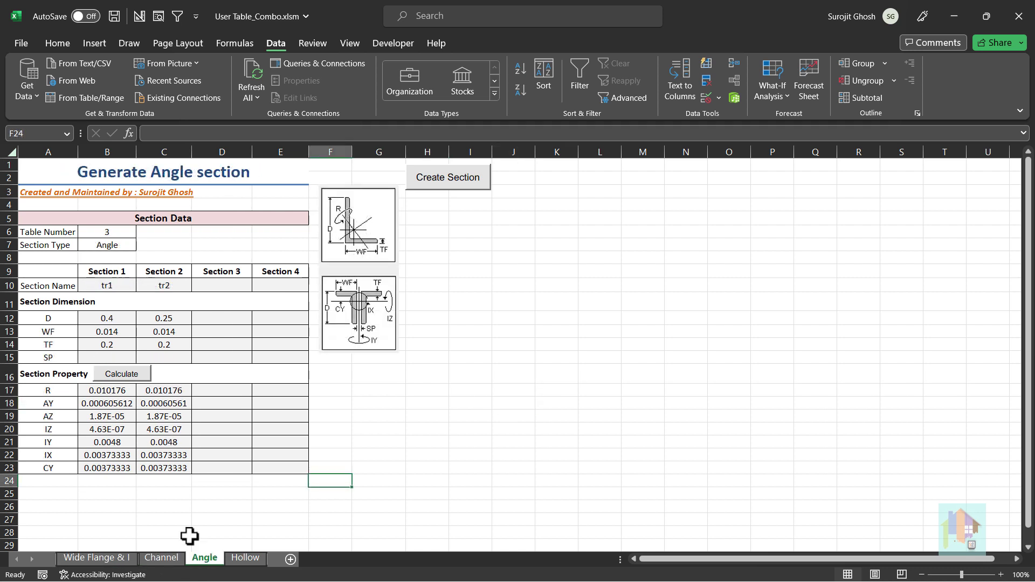
pyautogui.click(134, 245)
pyautogui.click(142, 246)
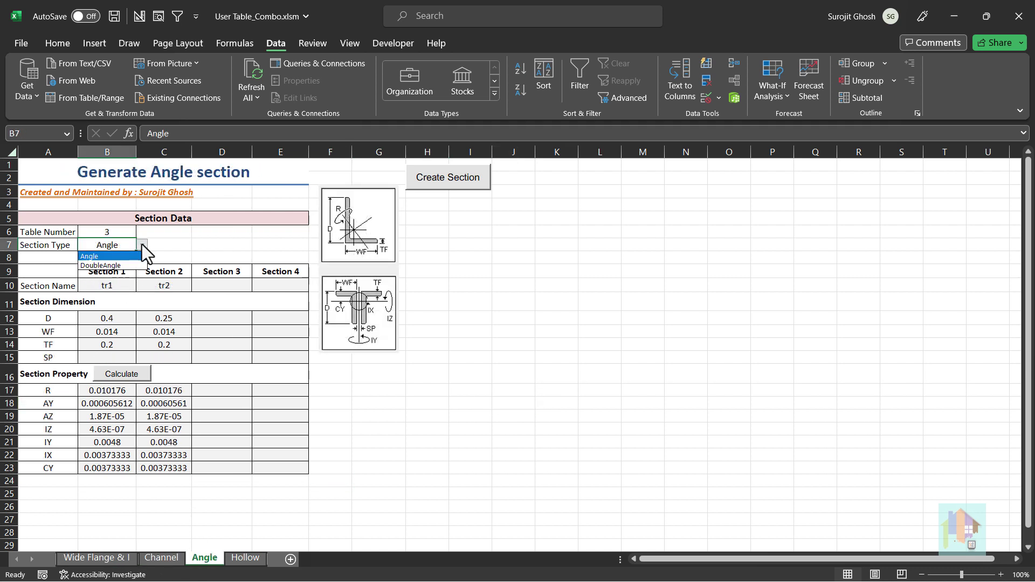
pyautogui.click(142, 246)
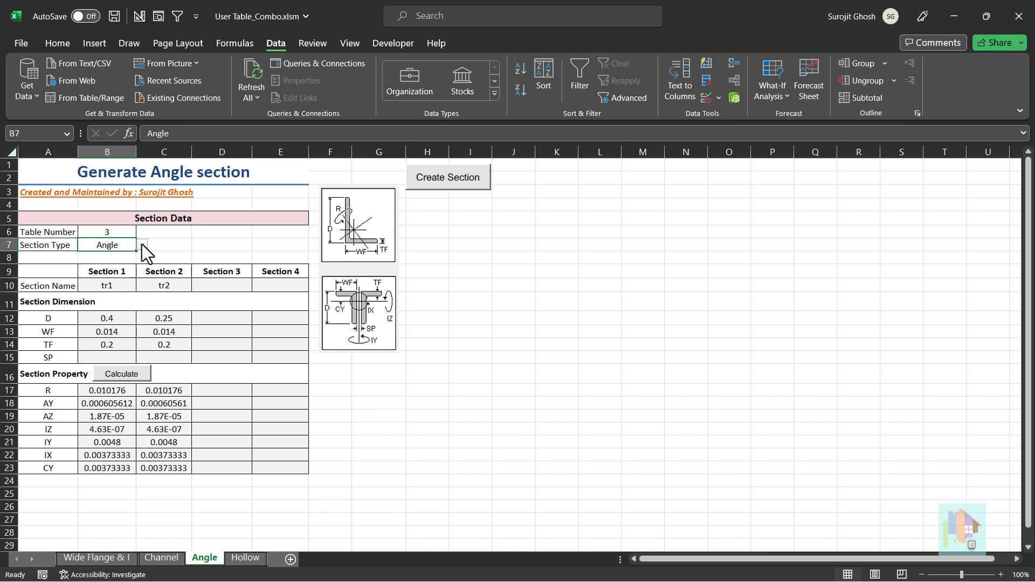
pyautogui.click(110, 557)
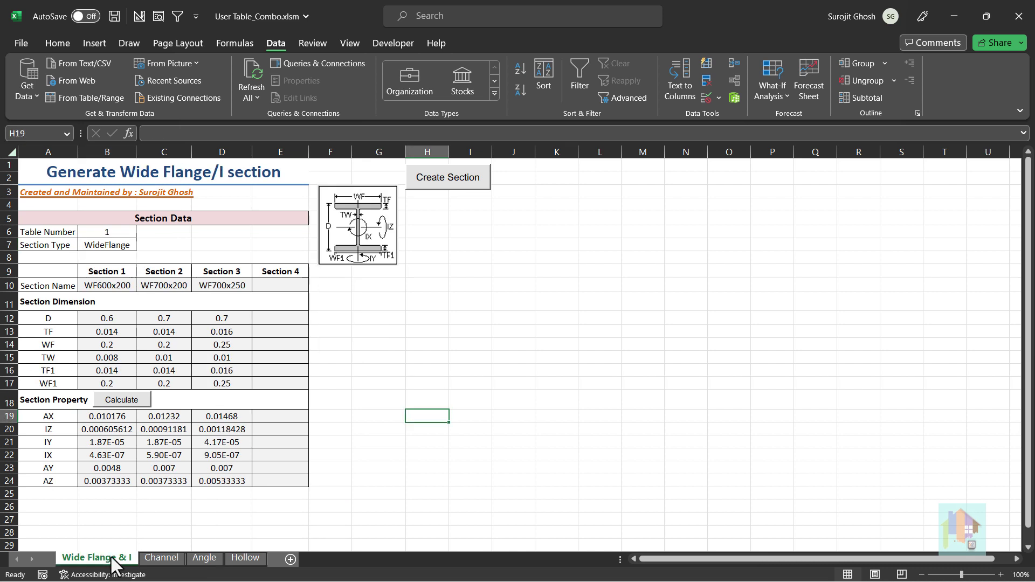
# - Set table number 2 in B6, recalculate the WideFlange sections and create the STAAD.Pro user table
pyautogui.click(118, 232)
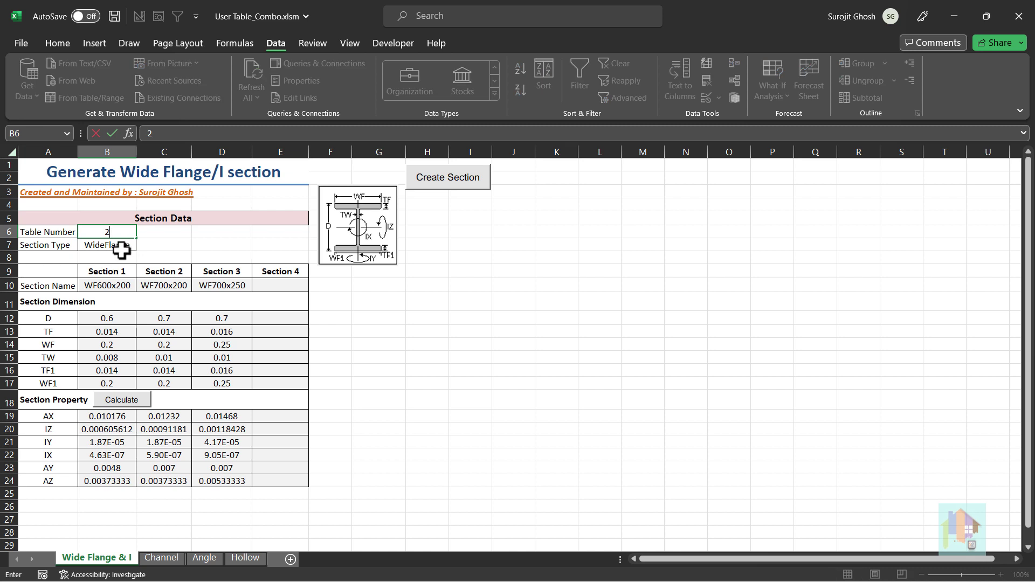
pyautogui.write('2')
pyautogui.press('Return')
pyautogui.click(142, 245)
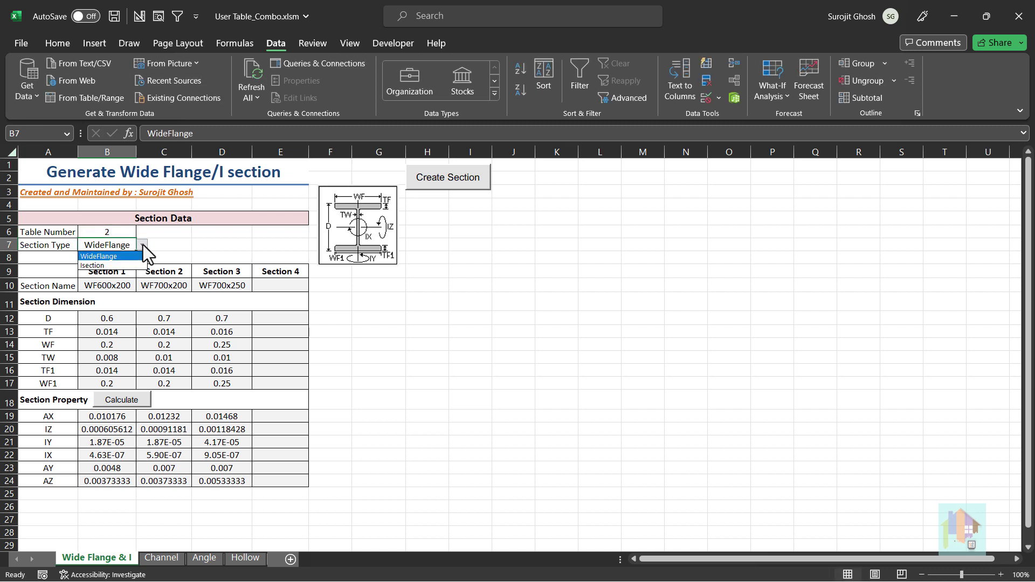
pyautogui.click(144, 245)
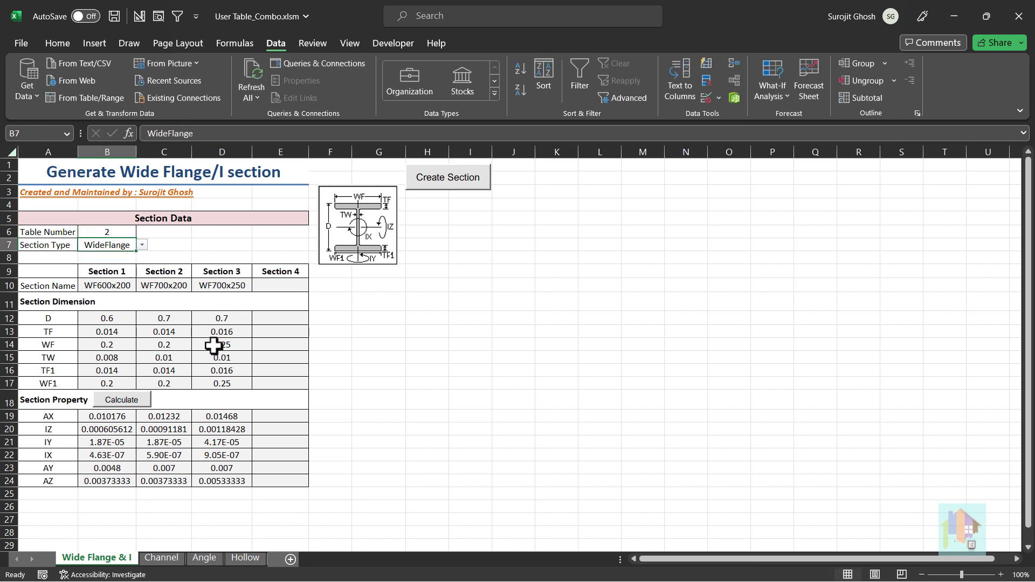
pyautogui.click(136, 403)
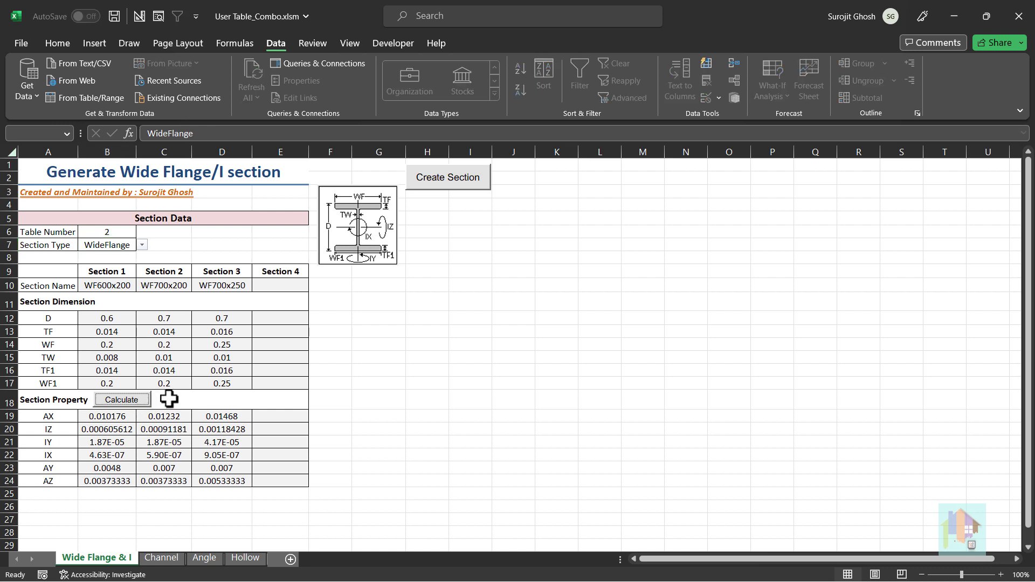
pyautogui.click(448, 183)
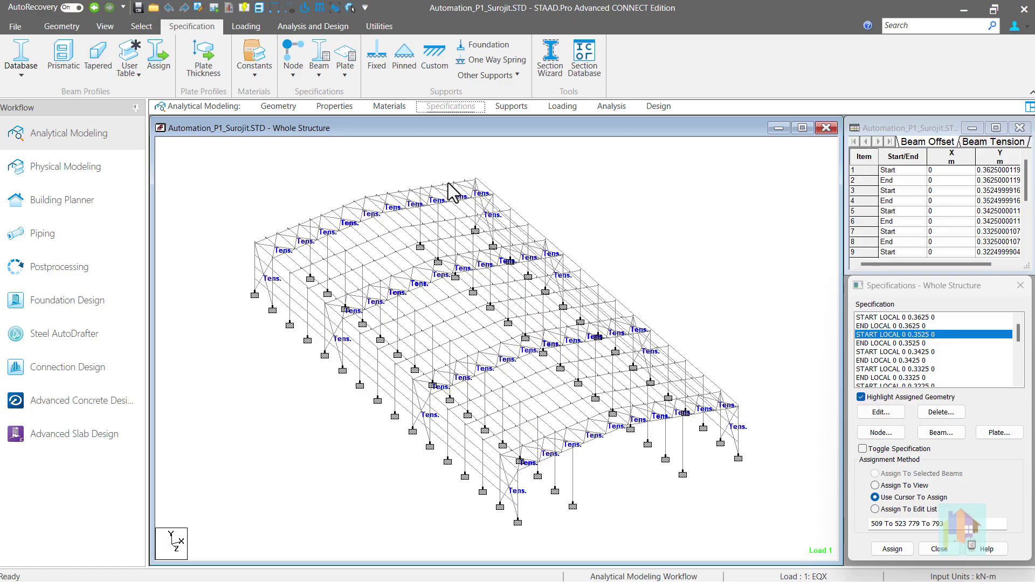
# - Check WF600x200's properties in user table 2 : Wide Flange, then close the User Table Manager
pyautogui.click(131, 73)
pyautogui.click(143, 102)
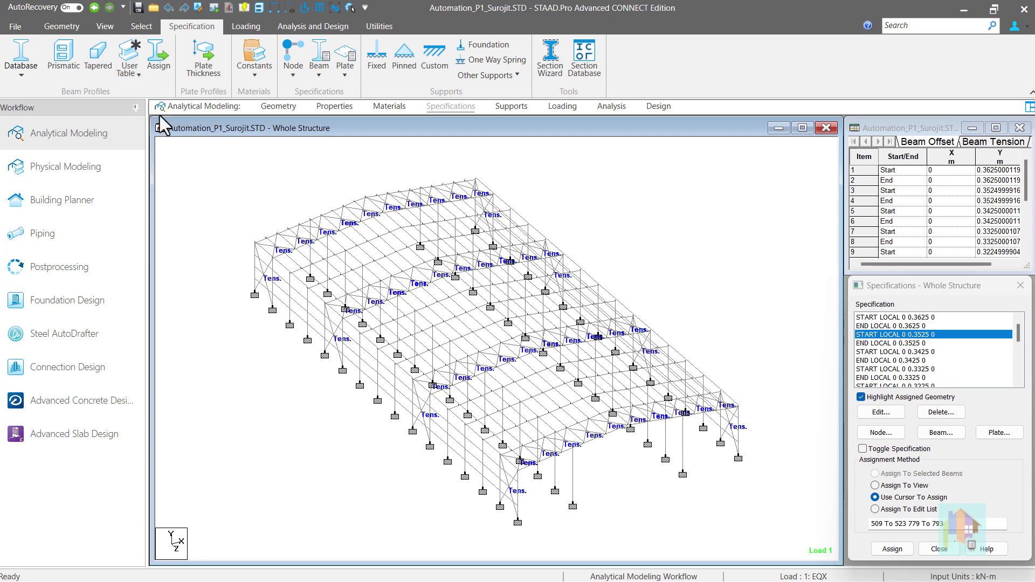
pyautogui.click(522, 231)
pyautogui.click(522, 251)
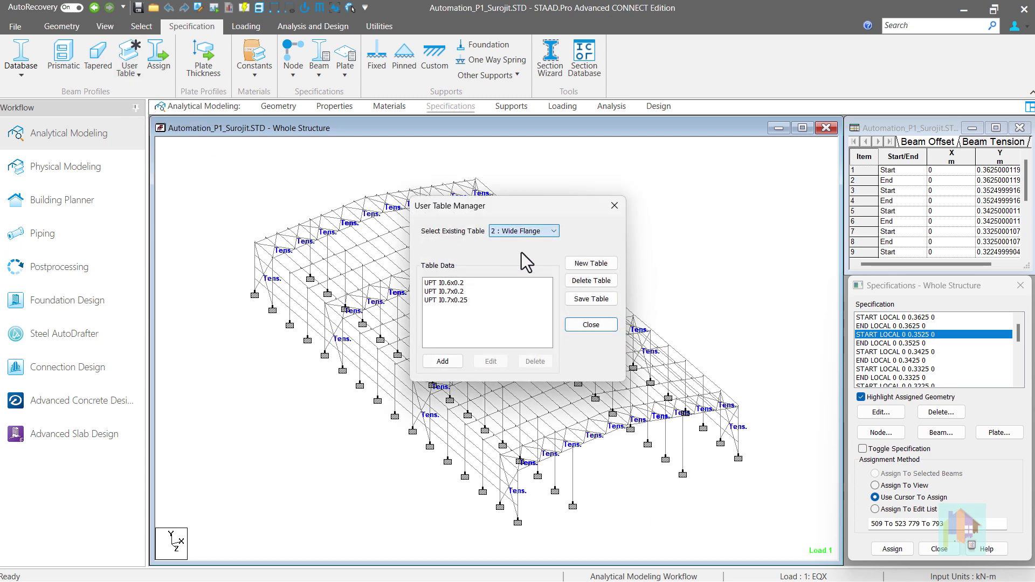
pyautogui.doubleClick(470, 283)
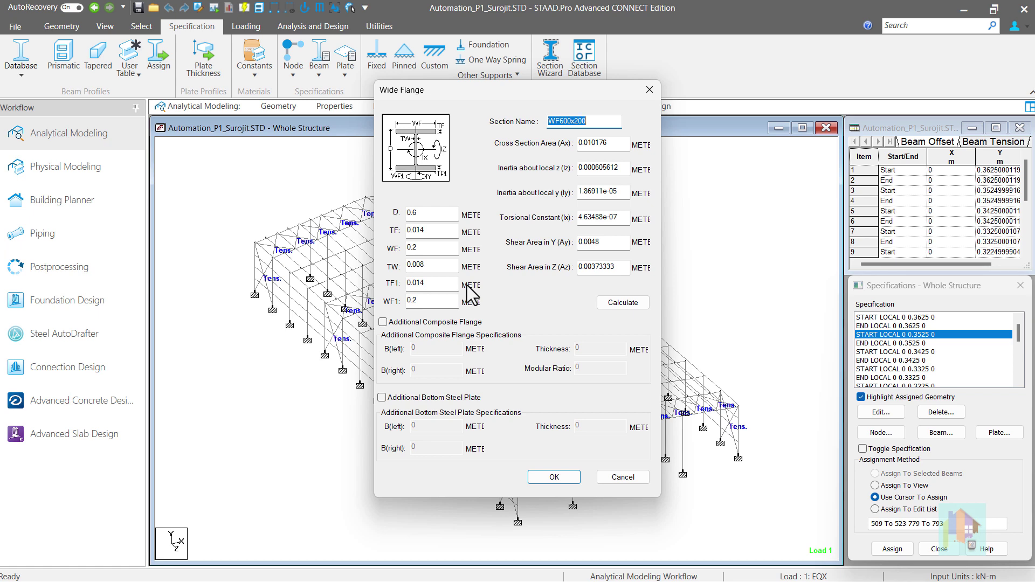
pyautogui.click(649, 90)
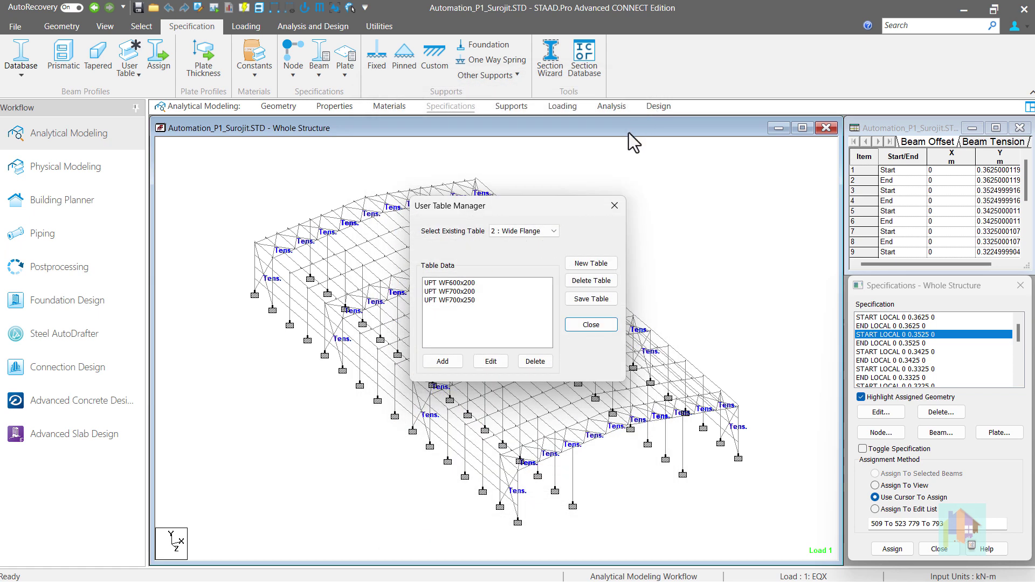
pyautogui.click(578, 328)
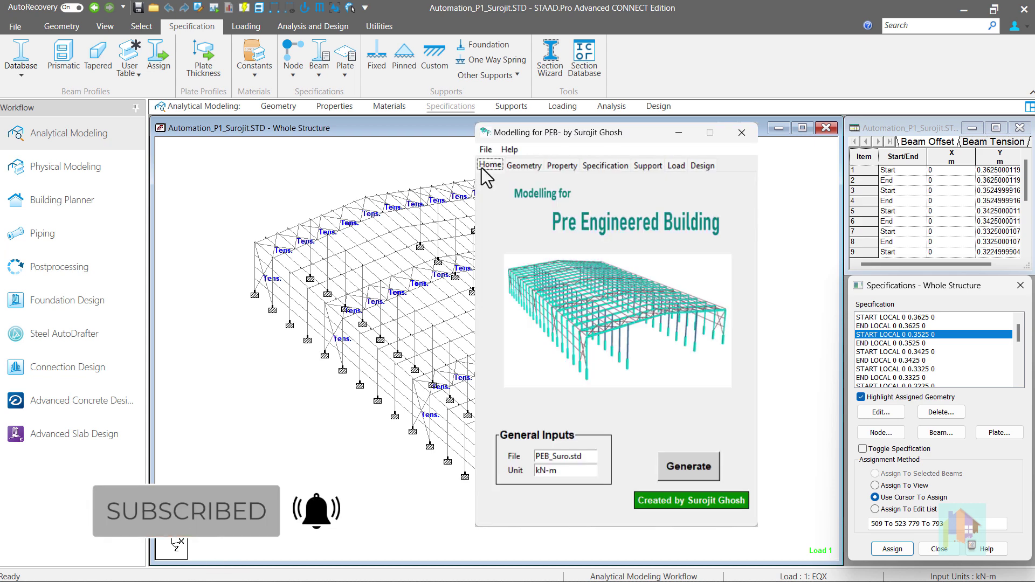
# - Review the PEB modelling tool's Geometry, Load and Design inputs, then close it
pyautogui.click(519, 166)
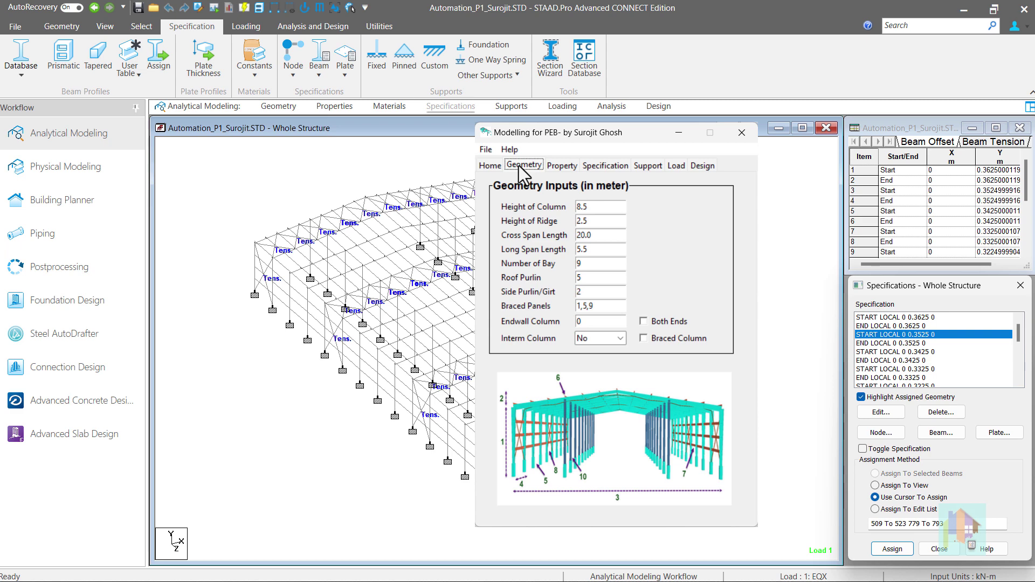
pyautogui.click(678, 166)
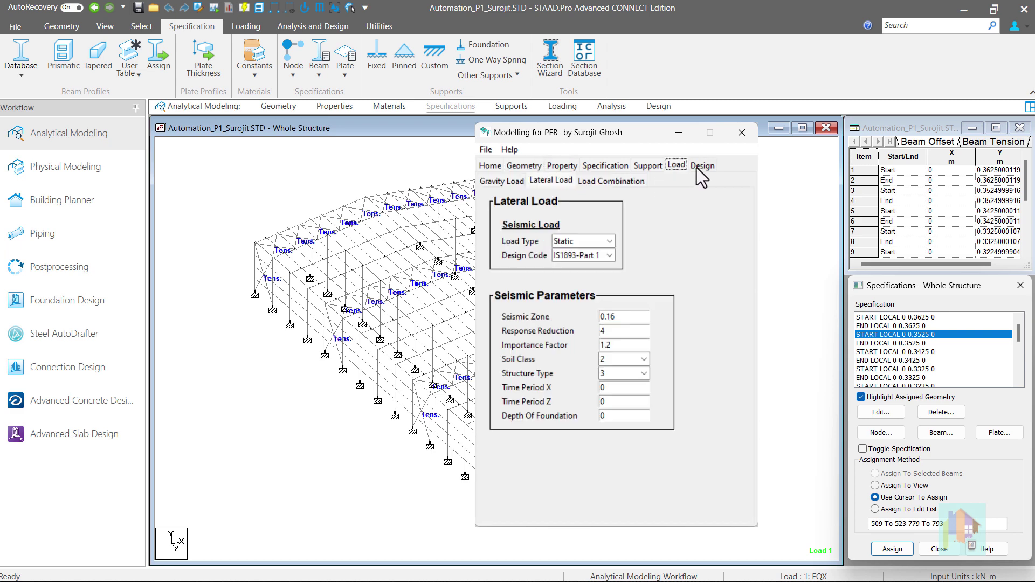
pyautogui.click(697, 168)
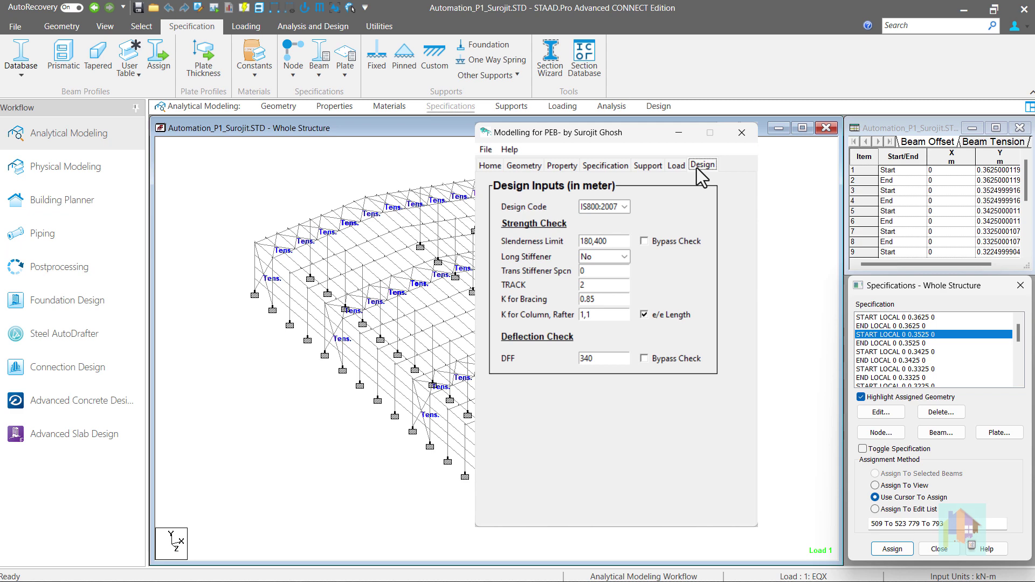
pyautogui.click(705, 309)
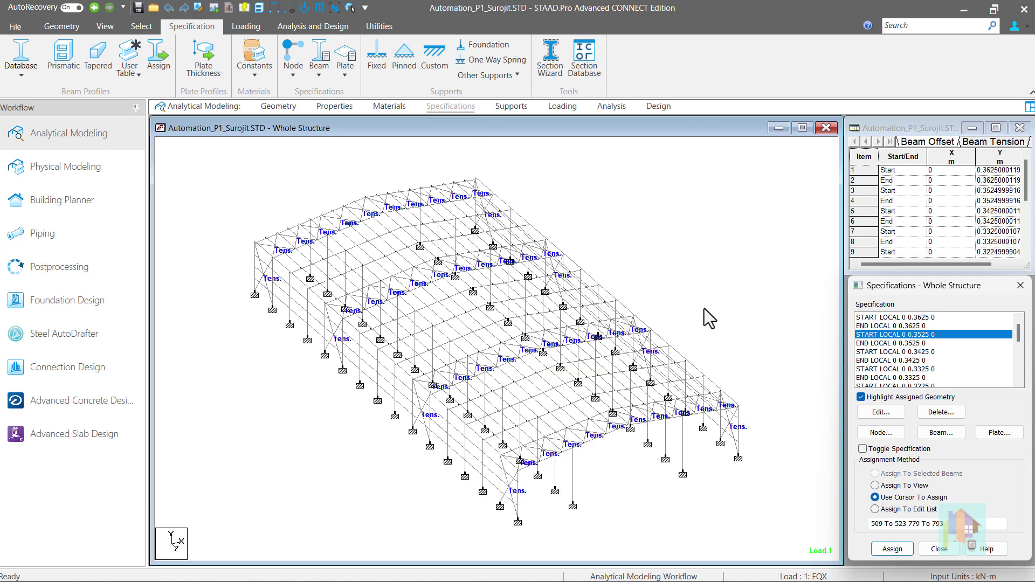
# - Highlight the members carrying load case 3 DL's -0.545 roof floor load
pyautogui.click(561, 110)
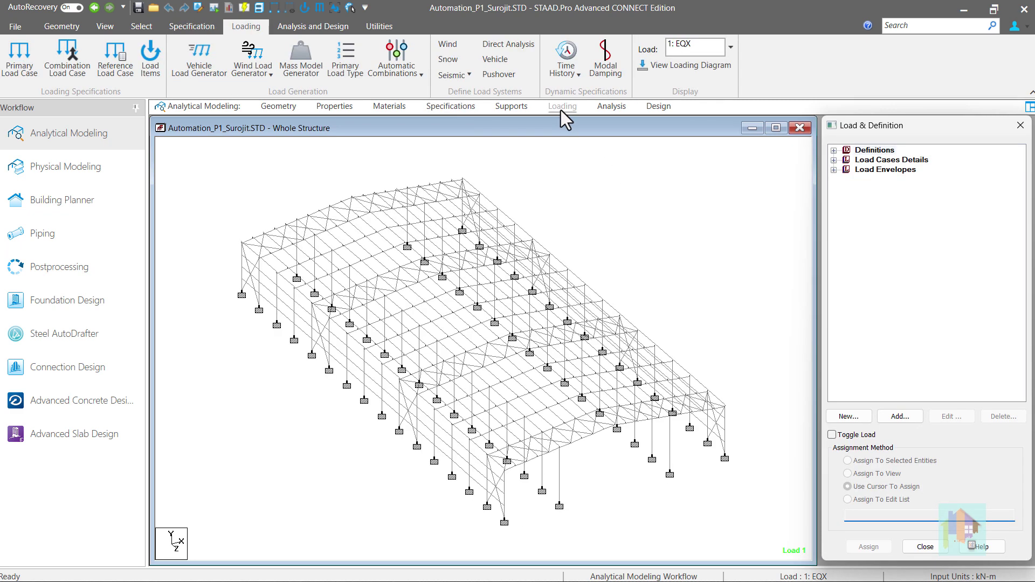
pyautogui.click(834, 161)
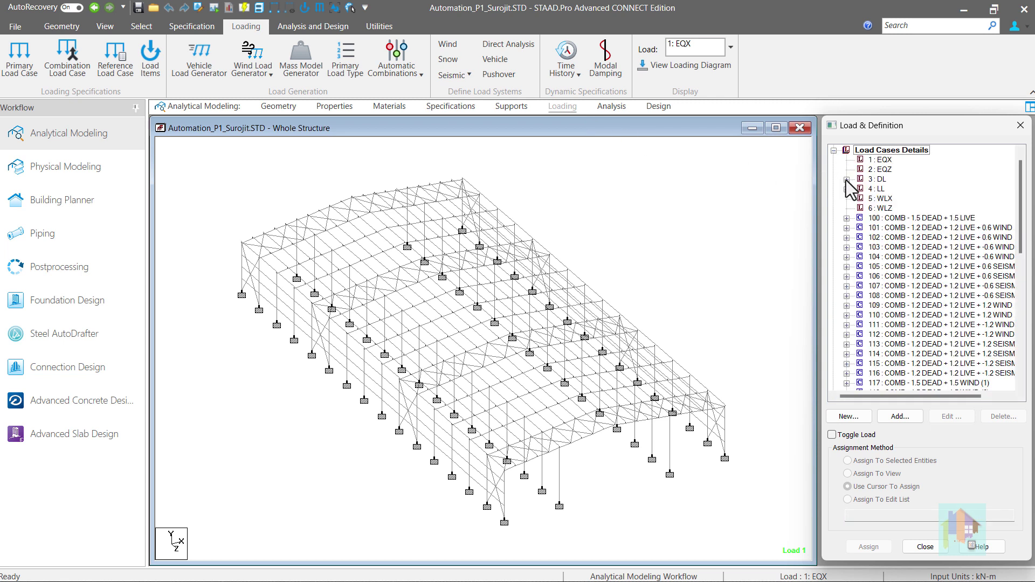
pyautogui.click(847, 180)
pyautogui.click(894, 199)
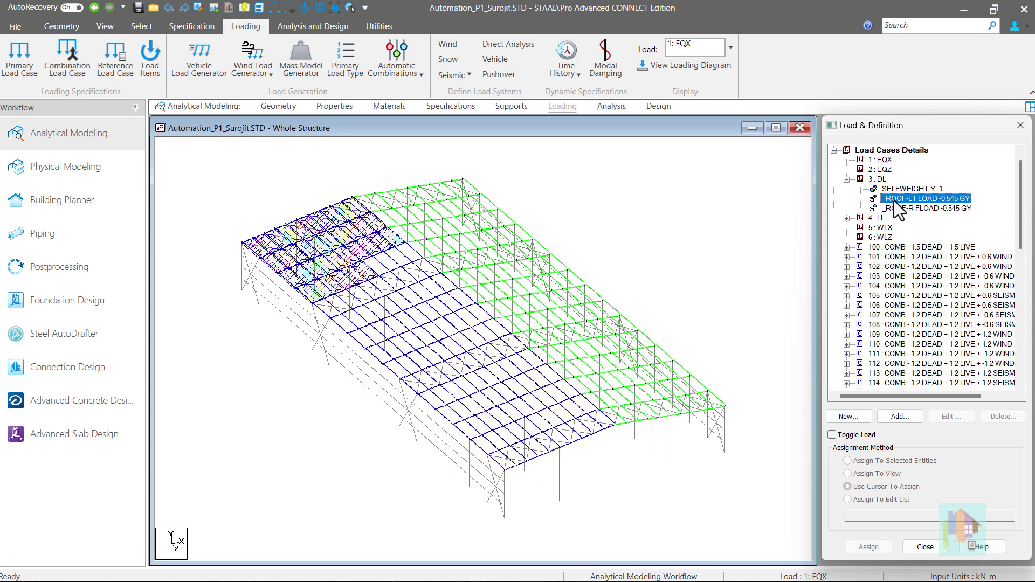